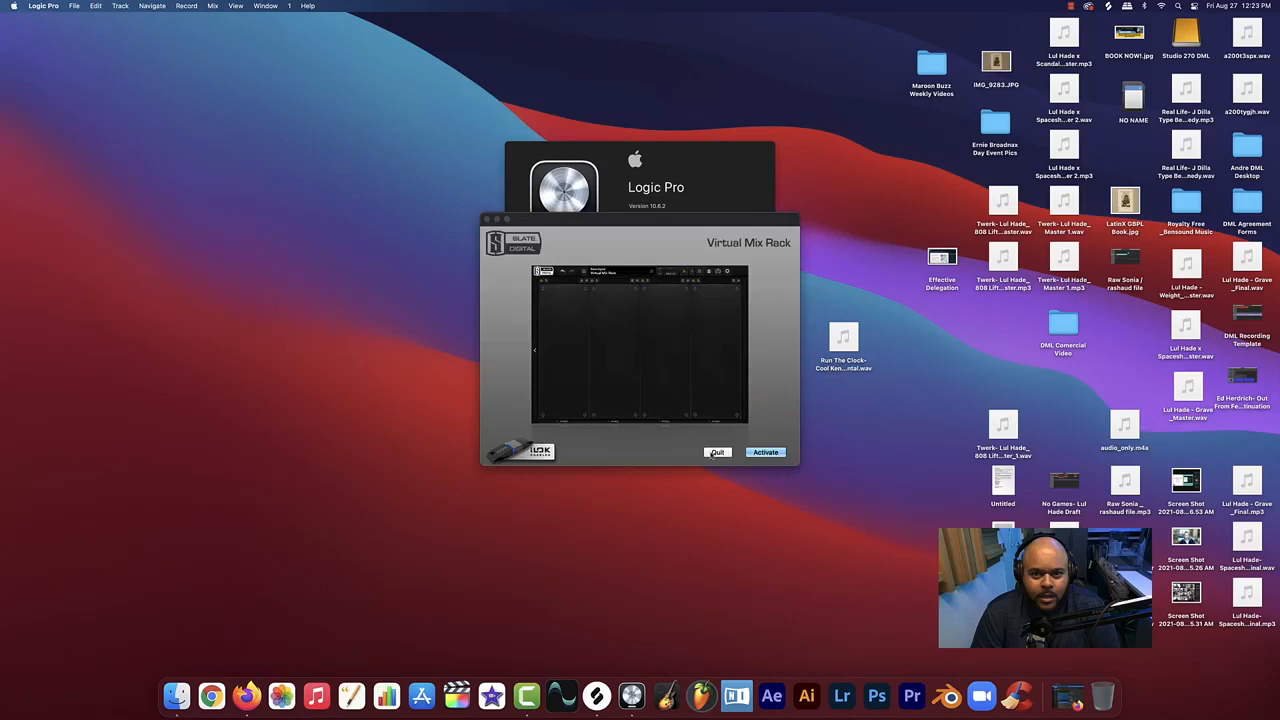
# Dismiss the Virtual Mix Rack activation window and create a project from the Studio 270 DML Podcast Template
pyautogui.click(717, 452)
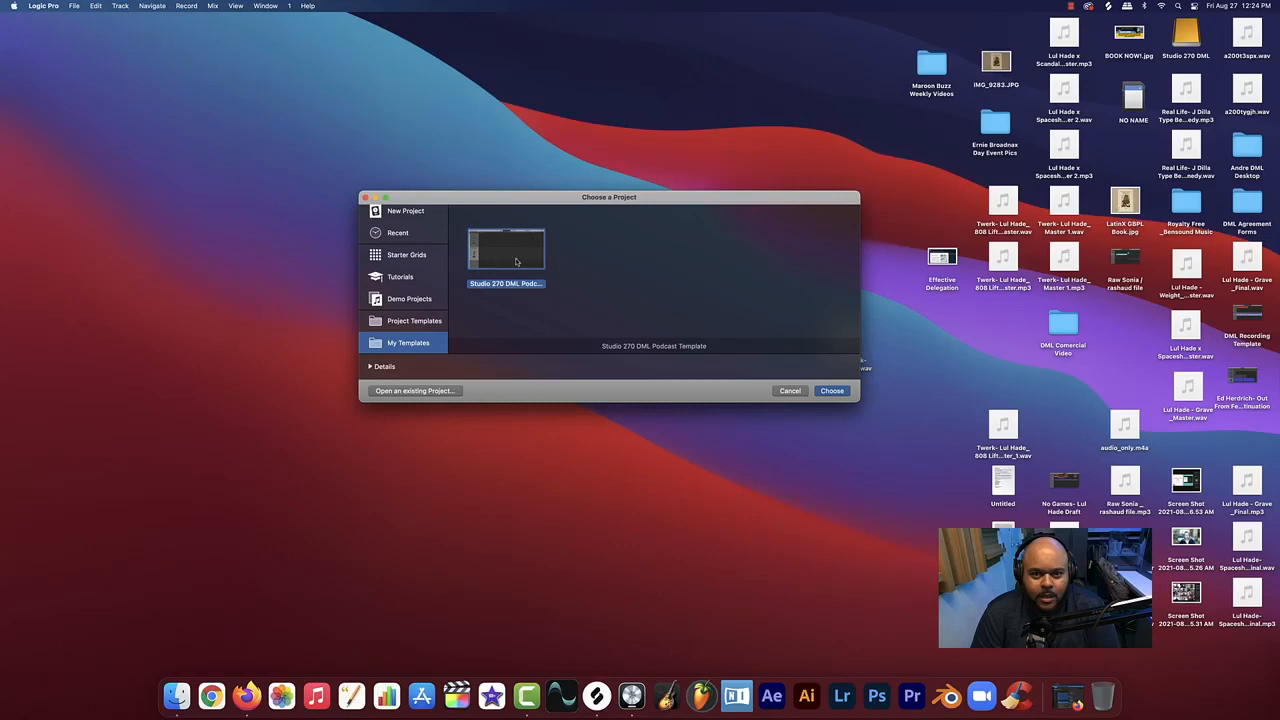
pyautogui.doubleClick(516, 262)
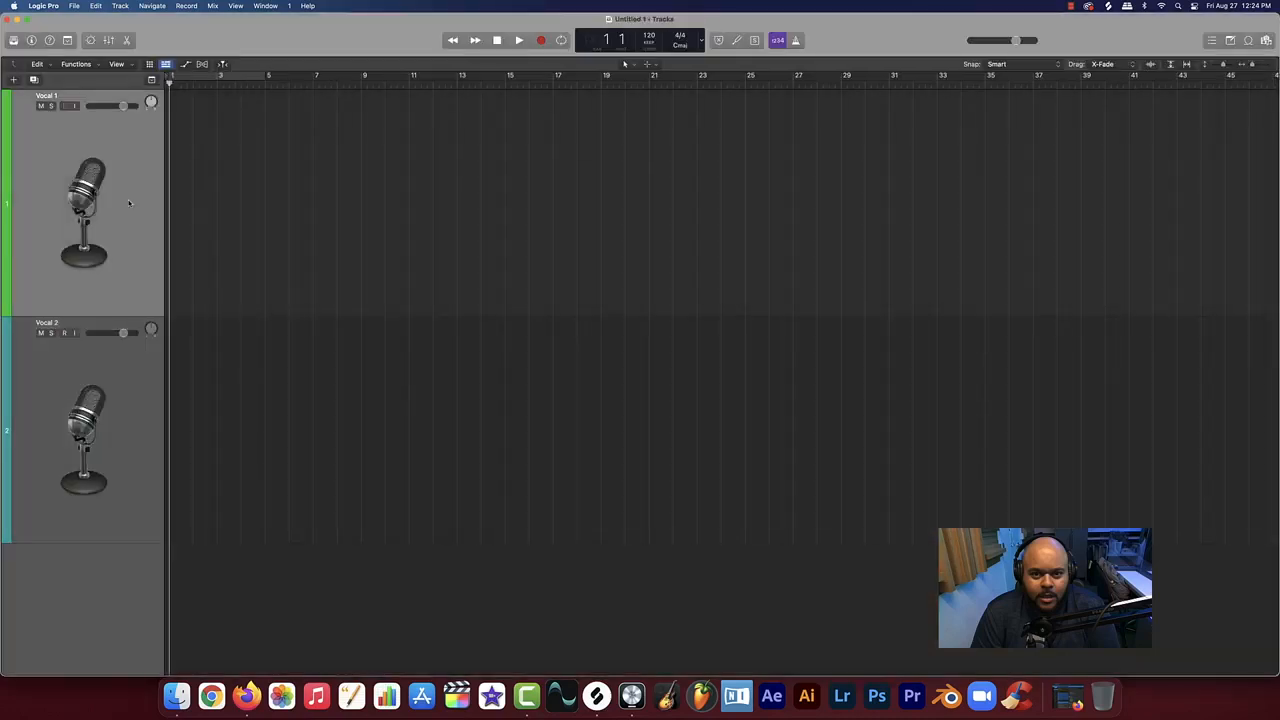
pyautogui.click(105, 402)
pyautogui.click(117, 203)
# Turn on Quick Help and place its window beside the master volume slider
pyautogui.moveTo(1256, 66); pyautogui.dragTo(1248, 67)
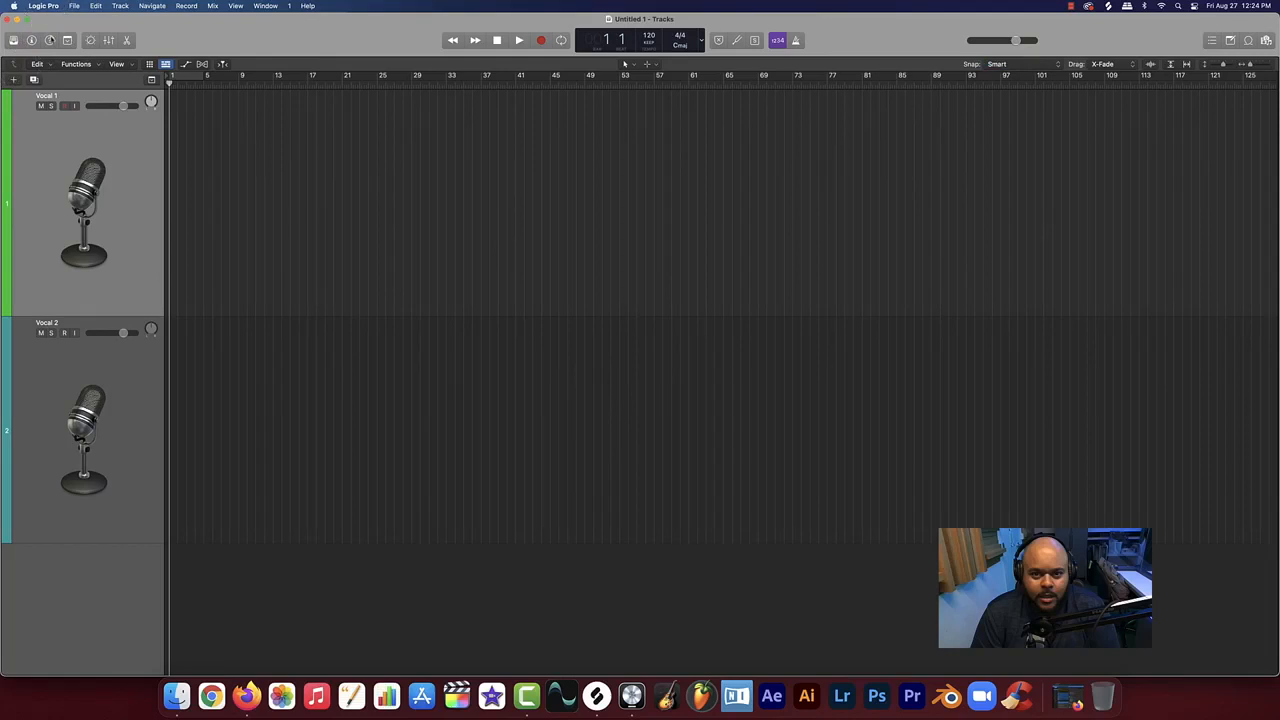
pyautogui.click(49, 40)
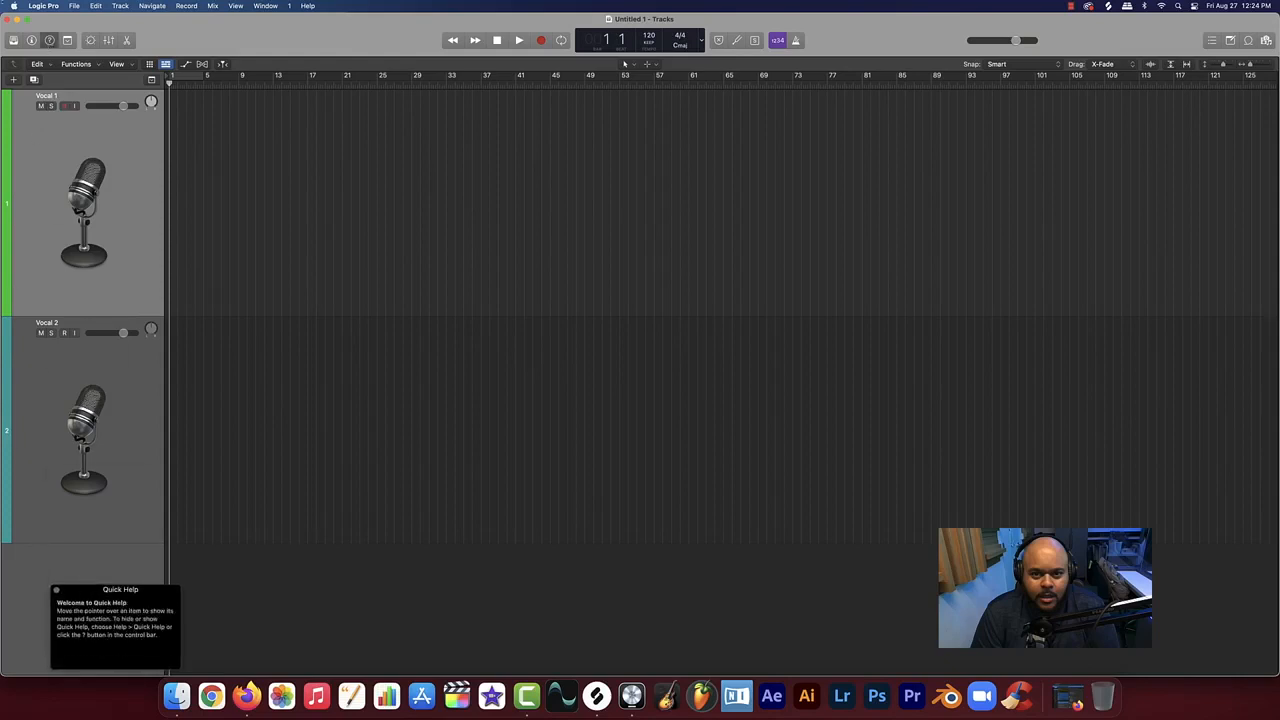
pyautogui.moveTo(103, 589); pyautogui.dragTo(839, 35)
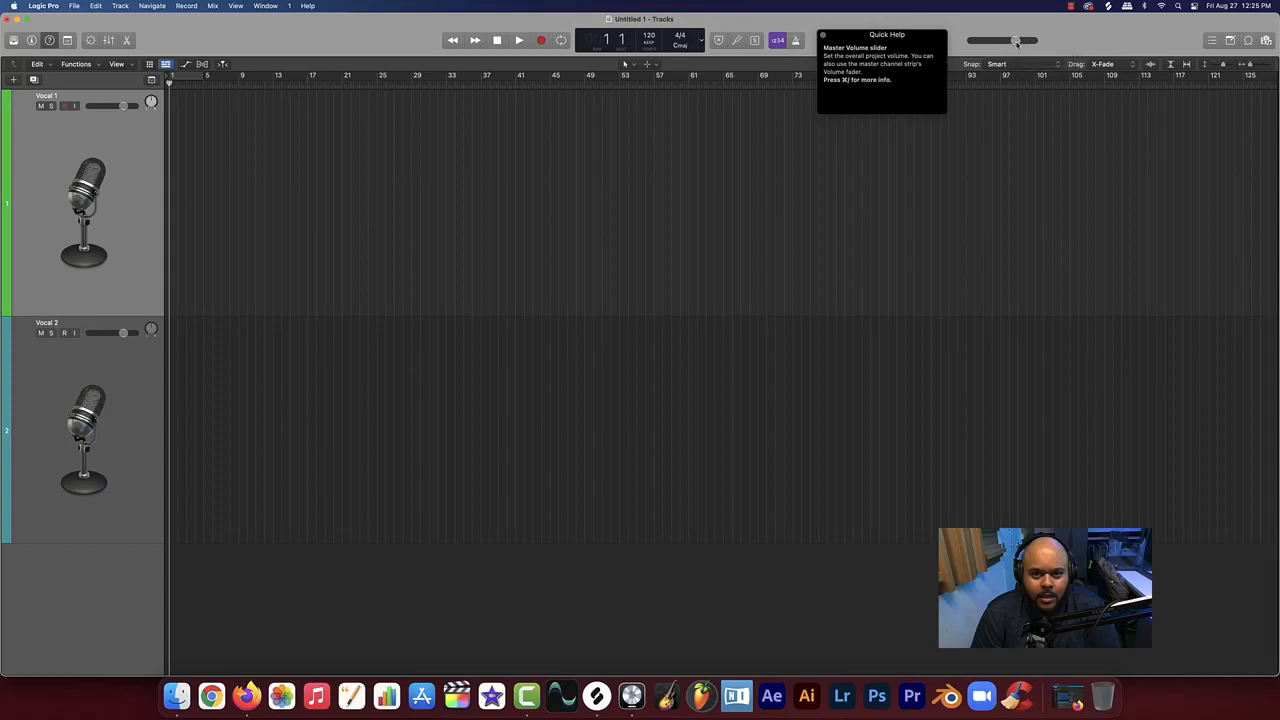
# Lower the project's master volume and undo the volume changes
pyautogui.moveTo(1017, 43); pyautogui.dragTo(1004, 40)
pyautogui.press('super+z')
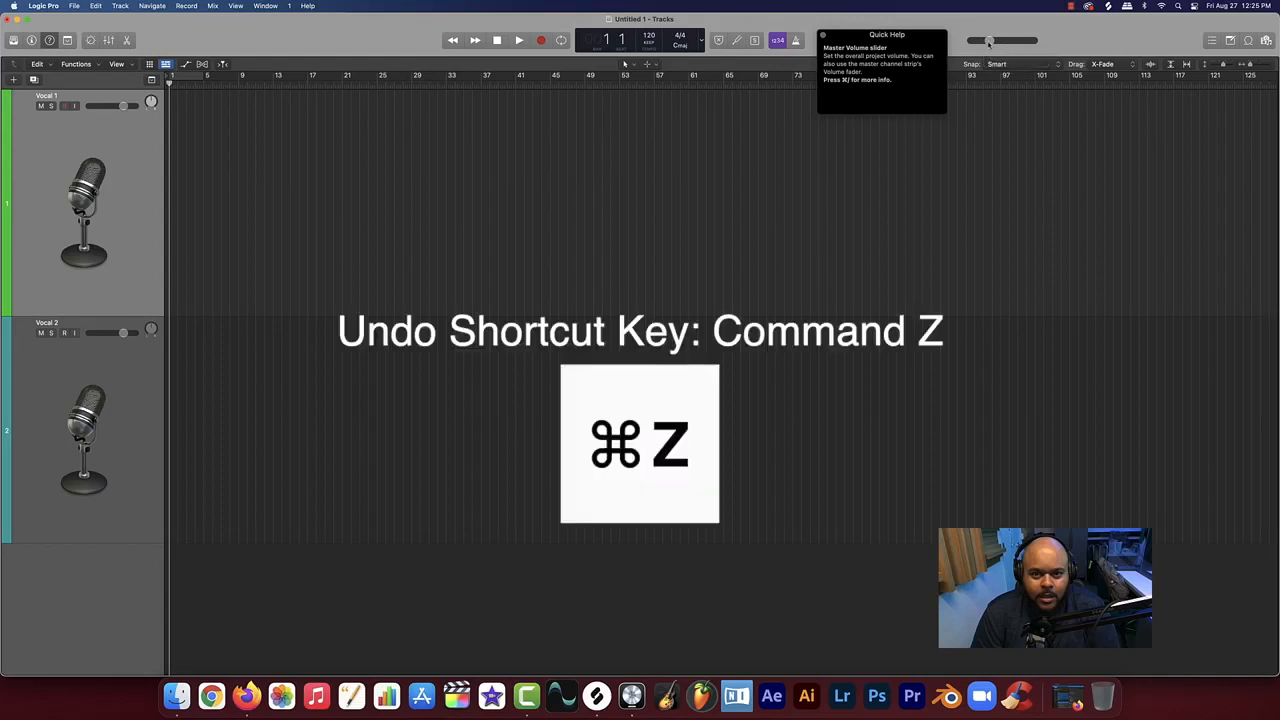
pyautogui.press('super+z')
pyautogui.press('super+z')
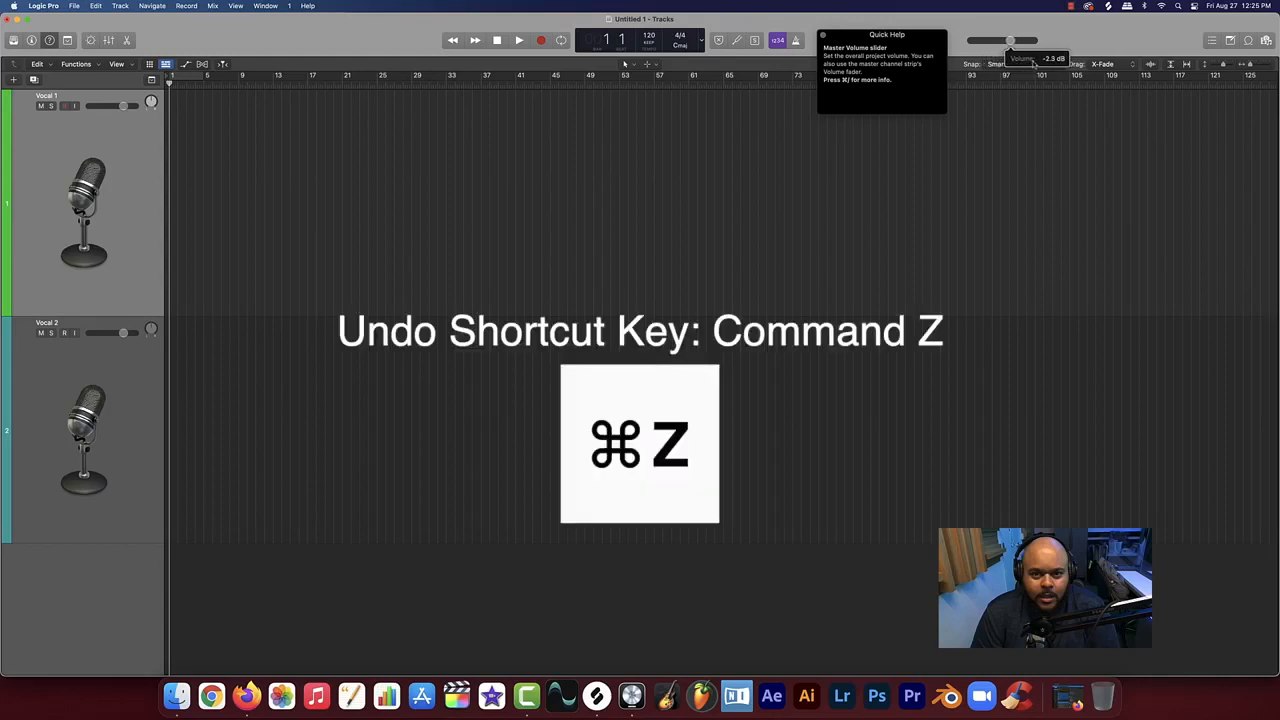
pyautogui.press('super+z')
pyautogui.press('super+z')
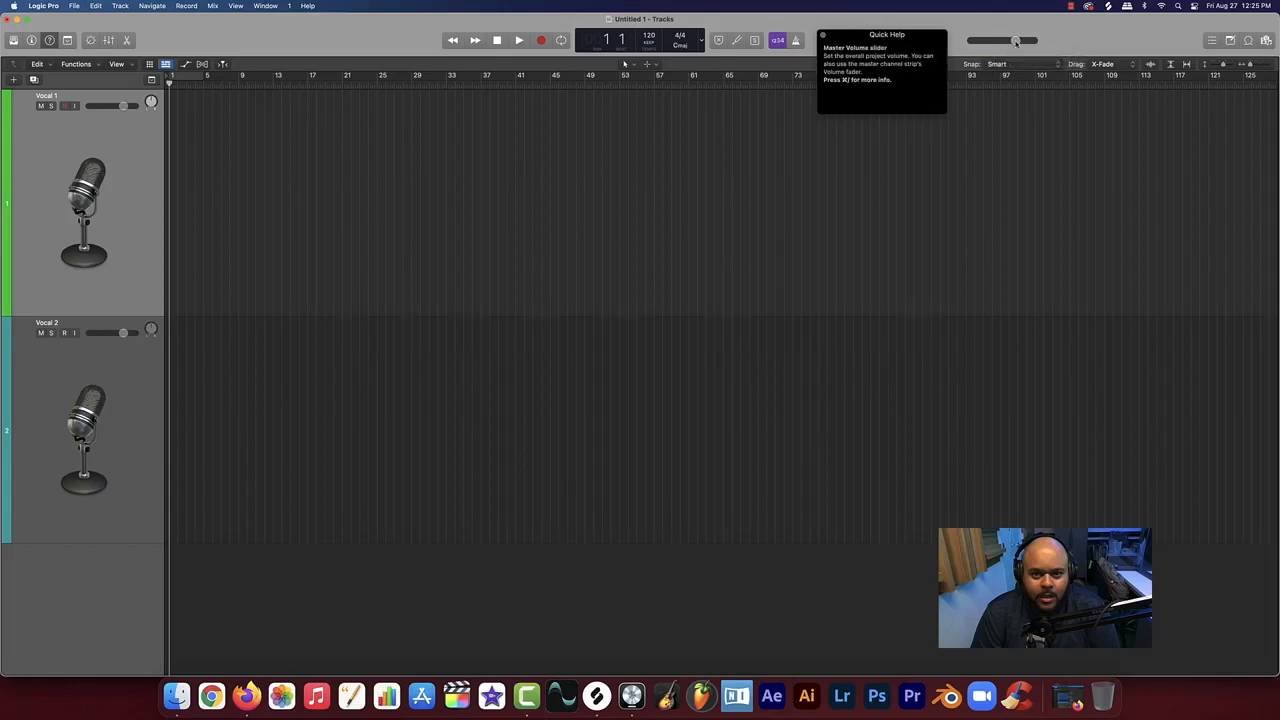
pyautogui.moveTo(1015, 41)
pyautogui.press('super+z')
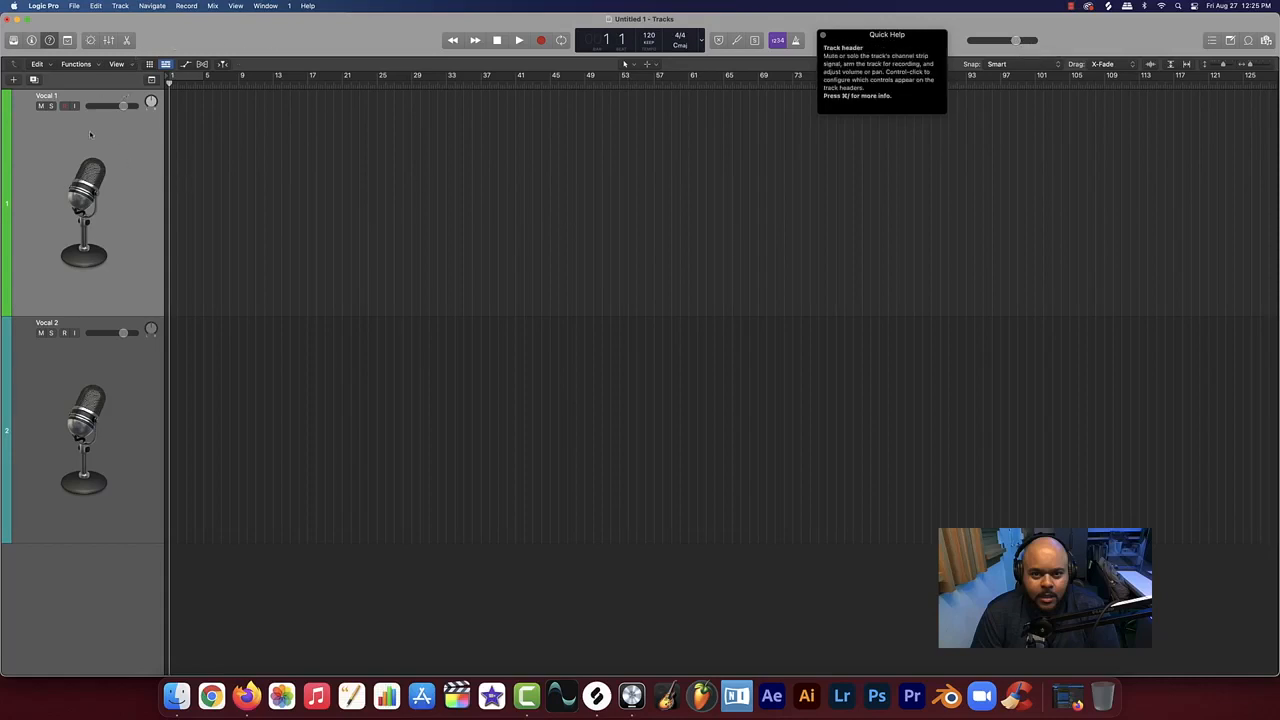
# Delete the Vocal 2 track and check the remaining channel strips in the mixer
pyautogui.click(109, 375)
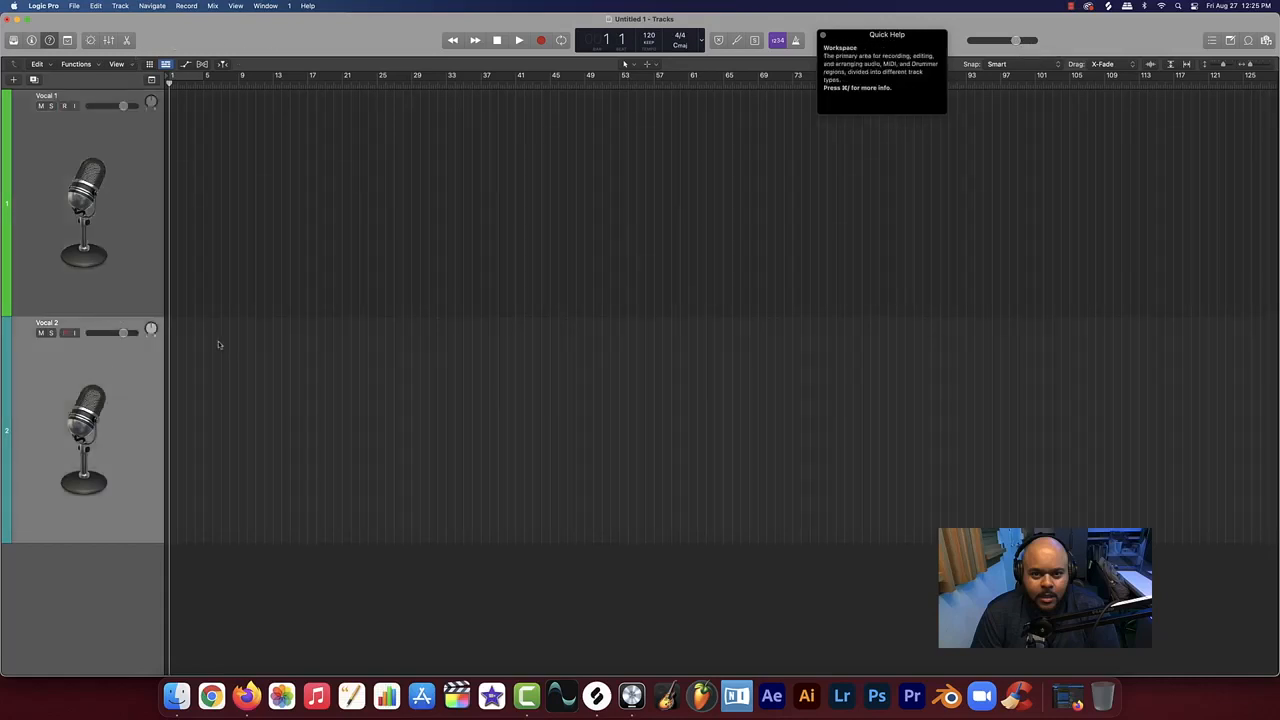
pyautogui.press('super+BackSpace')
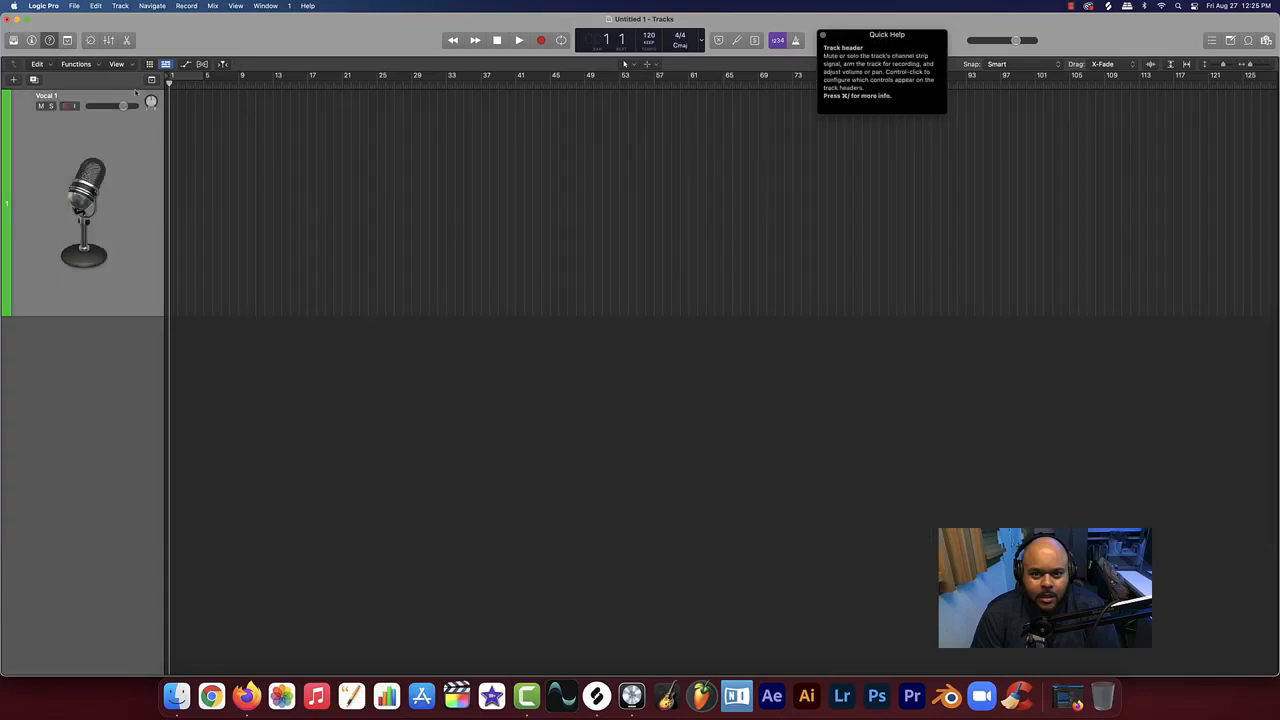
pyautogui.click(108, 40)
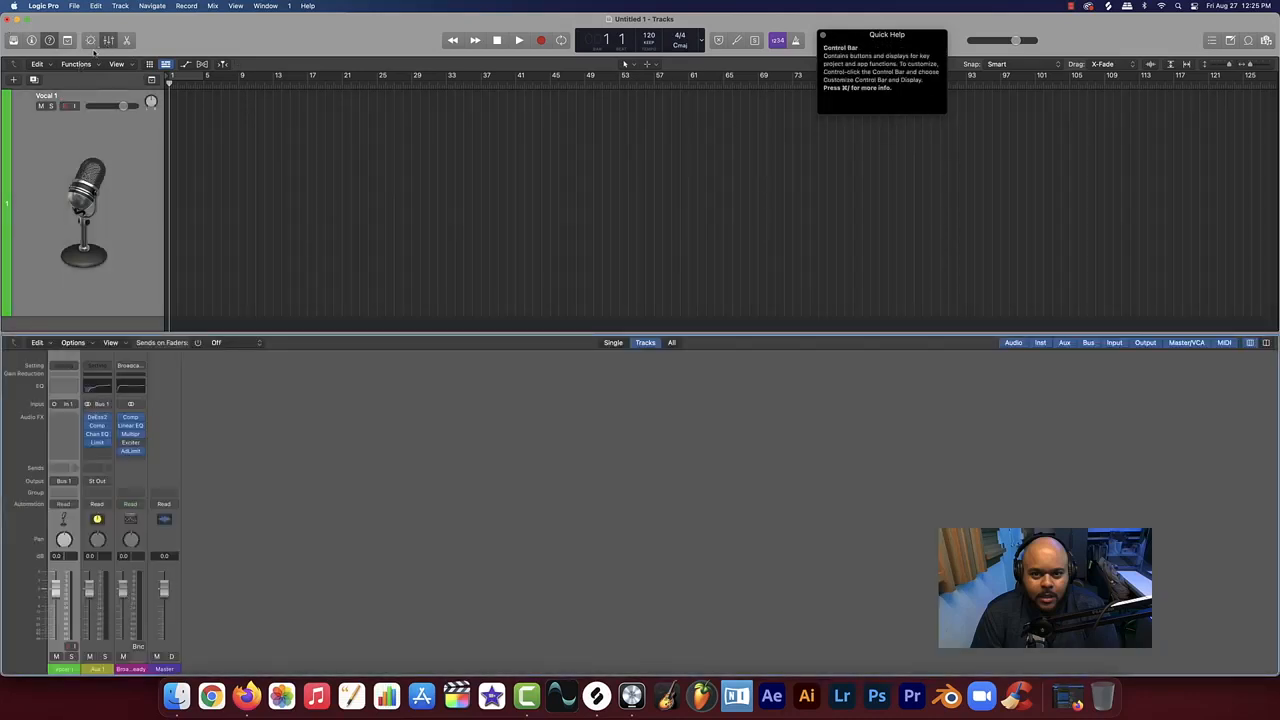
pyautogui.click(108, 40)
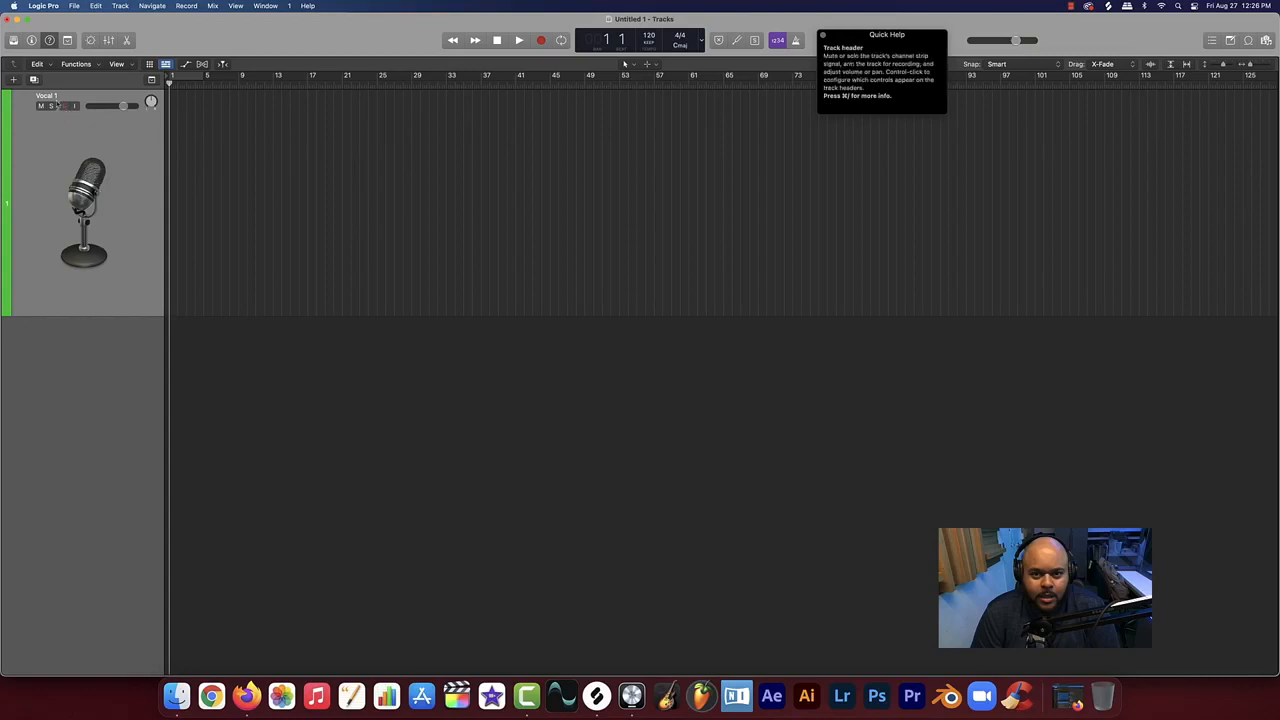
# Record-enable the Vocal 1 track and turn on its input monitoring
pyautogui.click(69, 107)
pyautogui.click(64, 106)
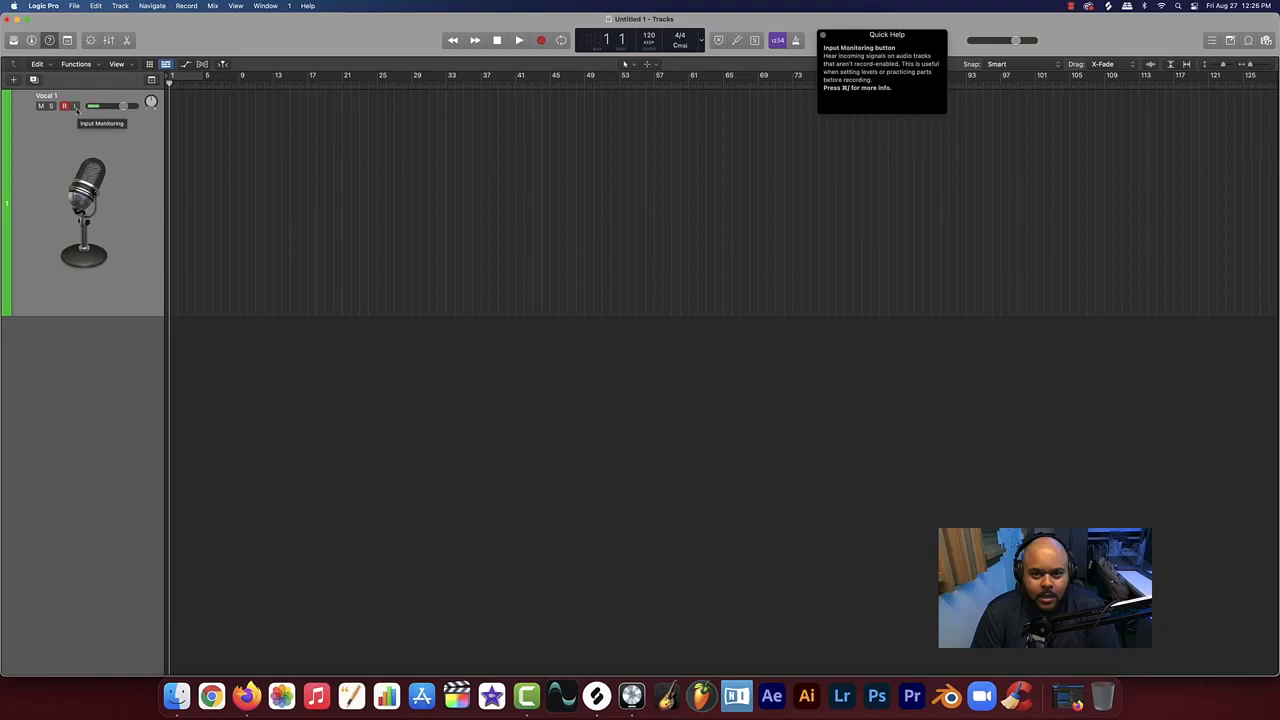
pyautogui.click(75, 106)
pyautogui.click(75, 106)
pyautogui.click(75, 106)
pyautogui.click(76, 107)
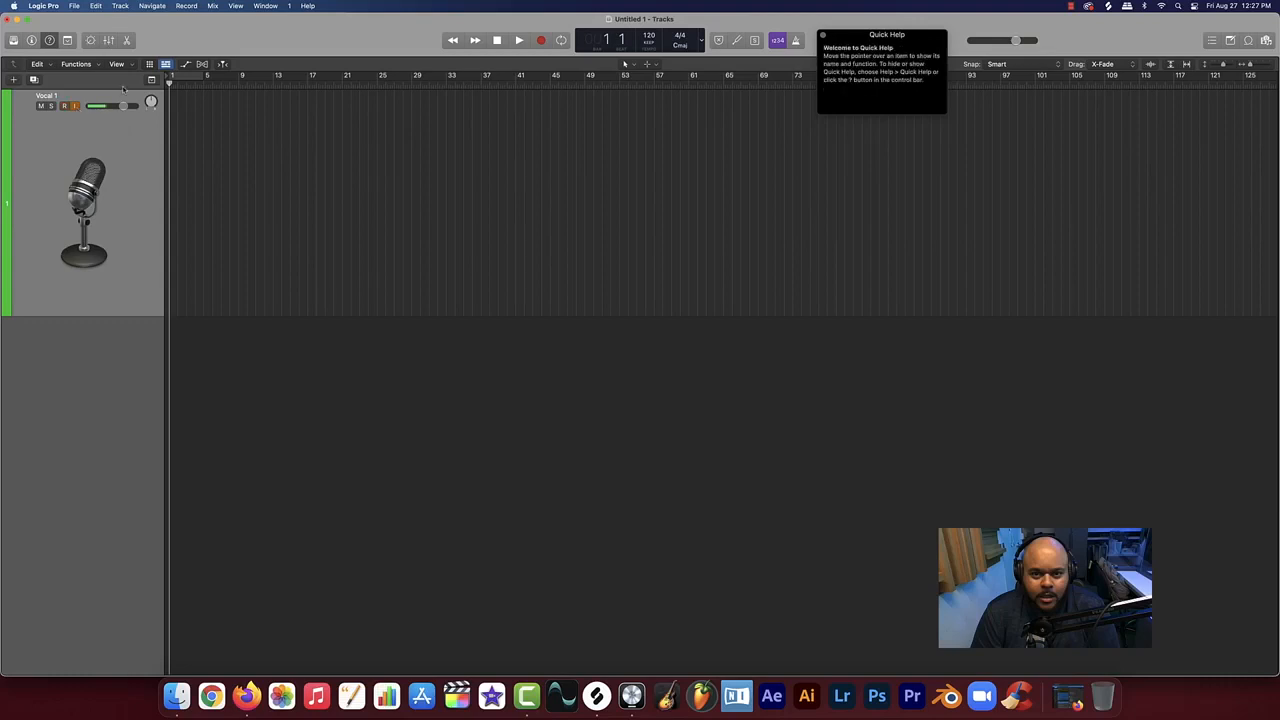
# Enable Low Latency Mode in the general audio preferences and set the plug-in latency limit to 0 ms
pyautogui.click(45, 6)
pyautogui.moveTo(48, 38)
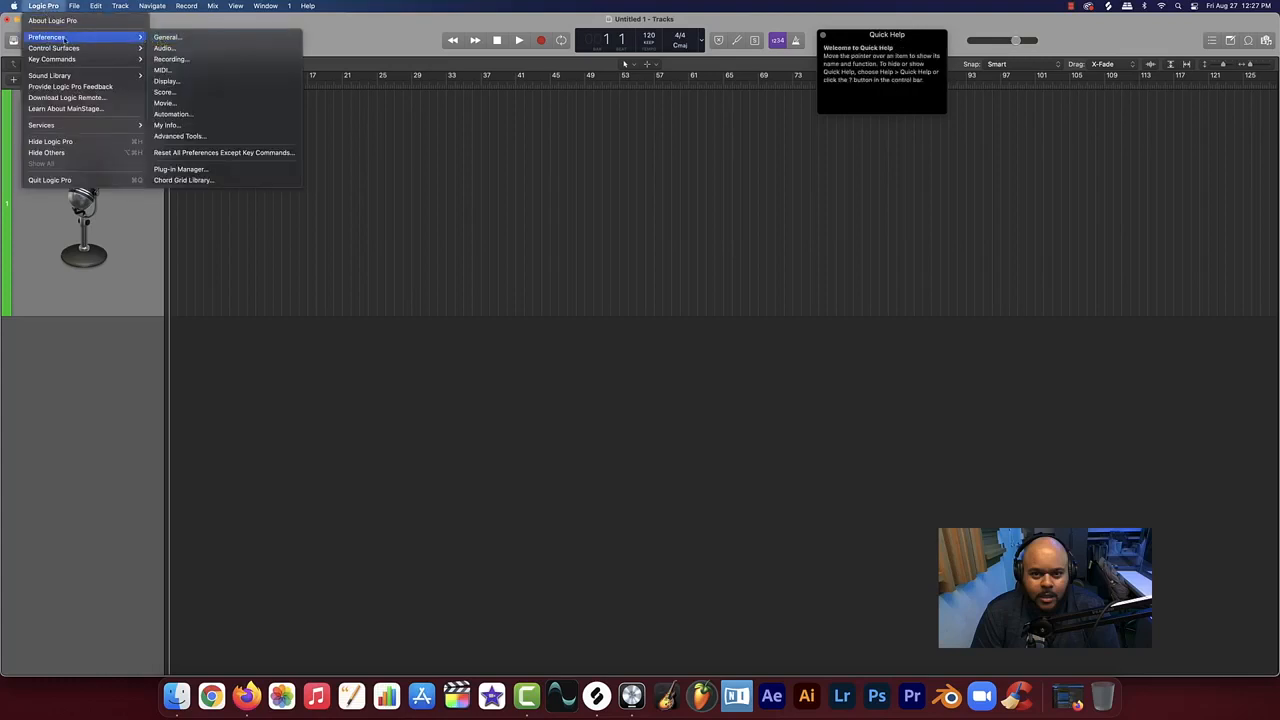
pyautogui.click(54, 38)
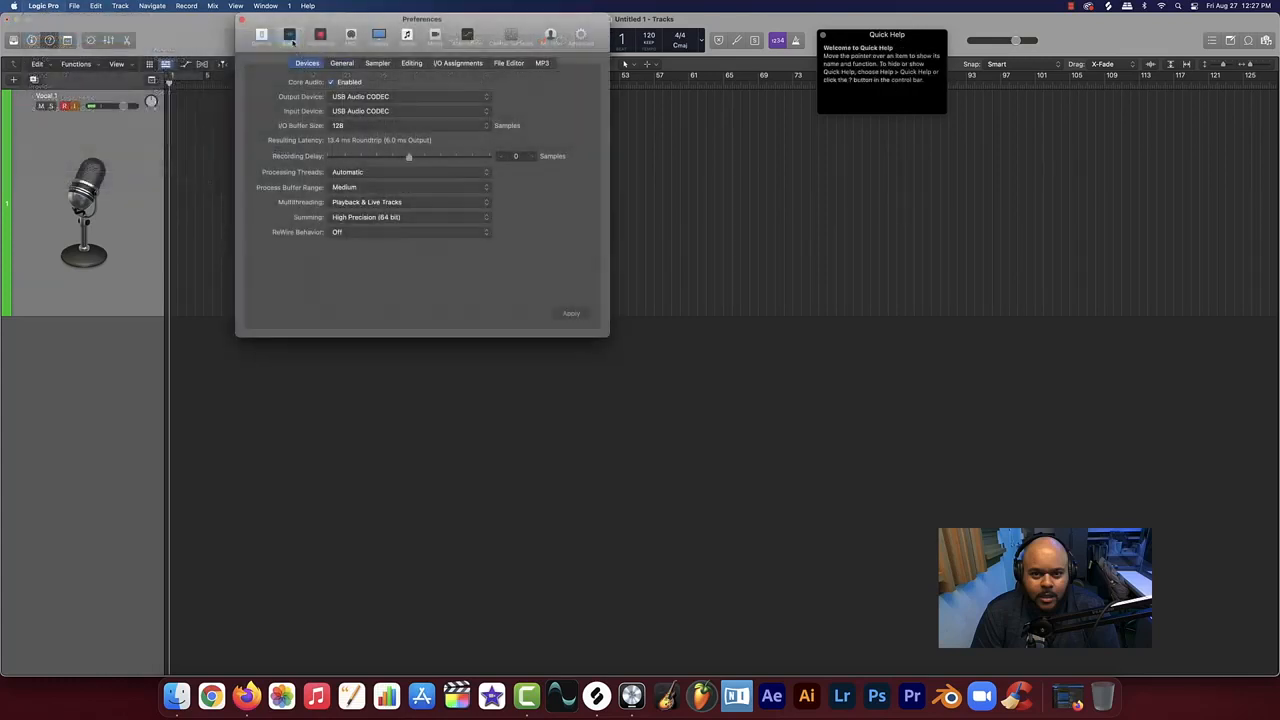
pyautogui.click(341, 63)
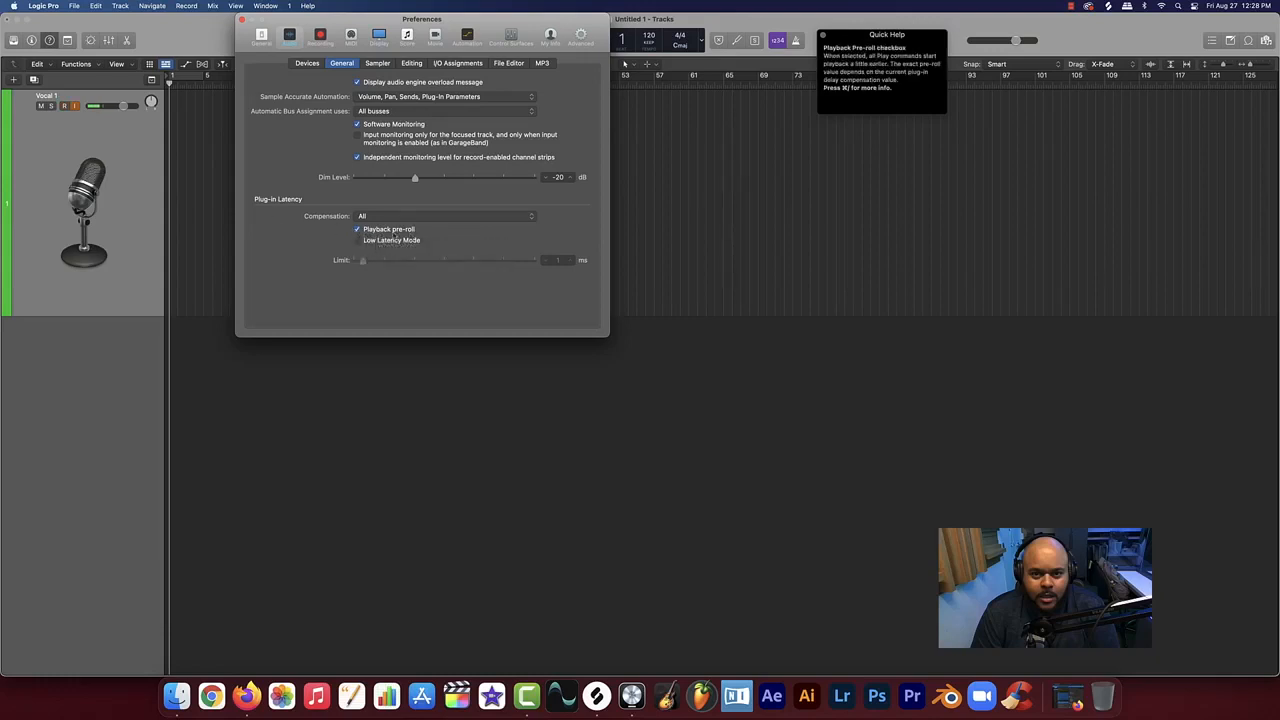
pyautogui.click(357, 241)
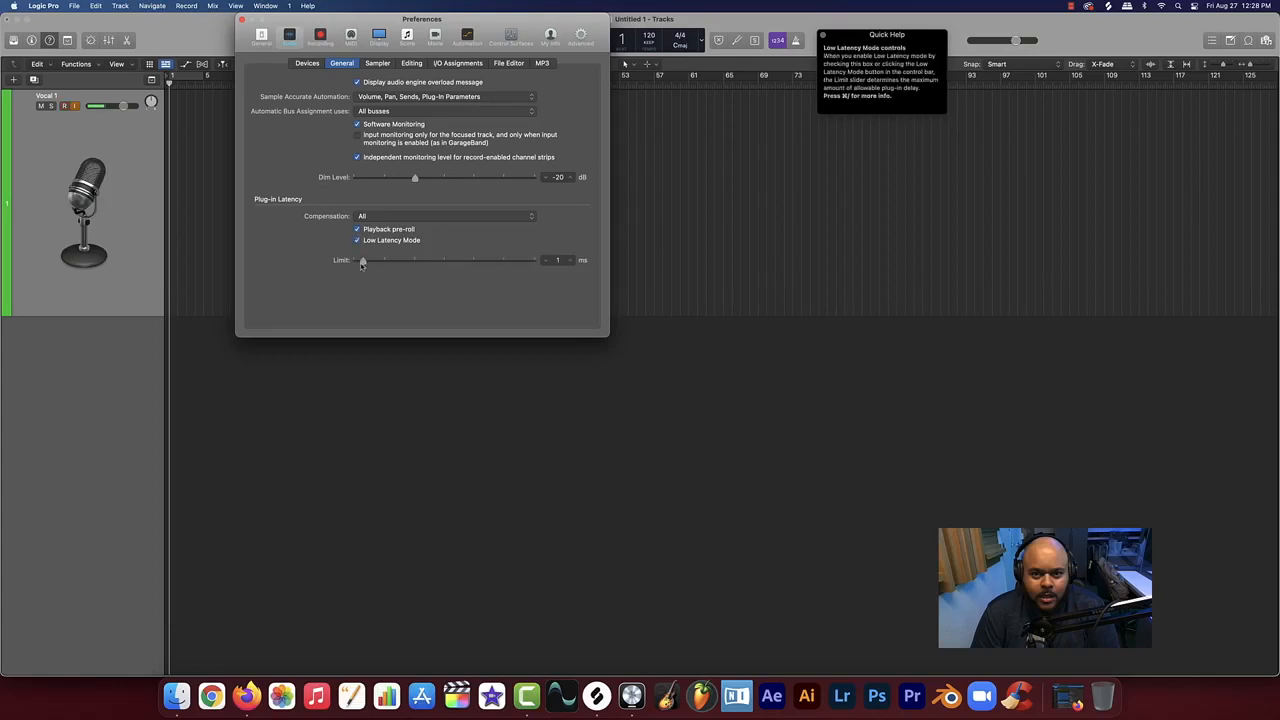
pyautogui.moveTo(361, 265)
pyautogui.mouseDown()
pyautogui.moveTo(505, 266)
pyautogui.moveTo(357, 268)
pyautogui.mouseUp()
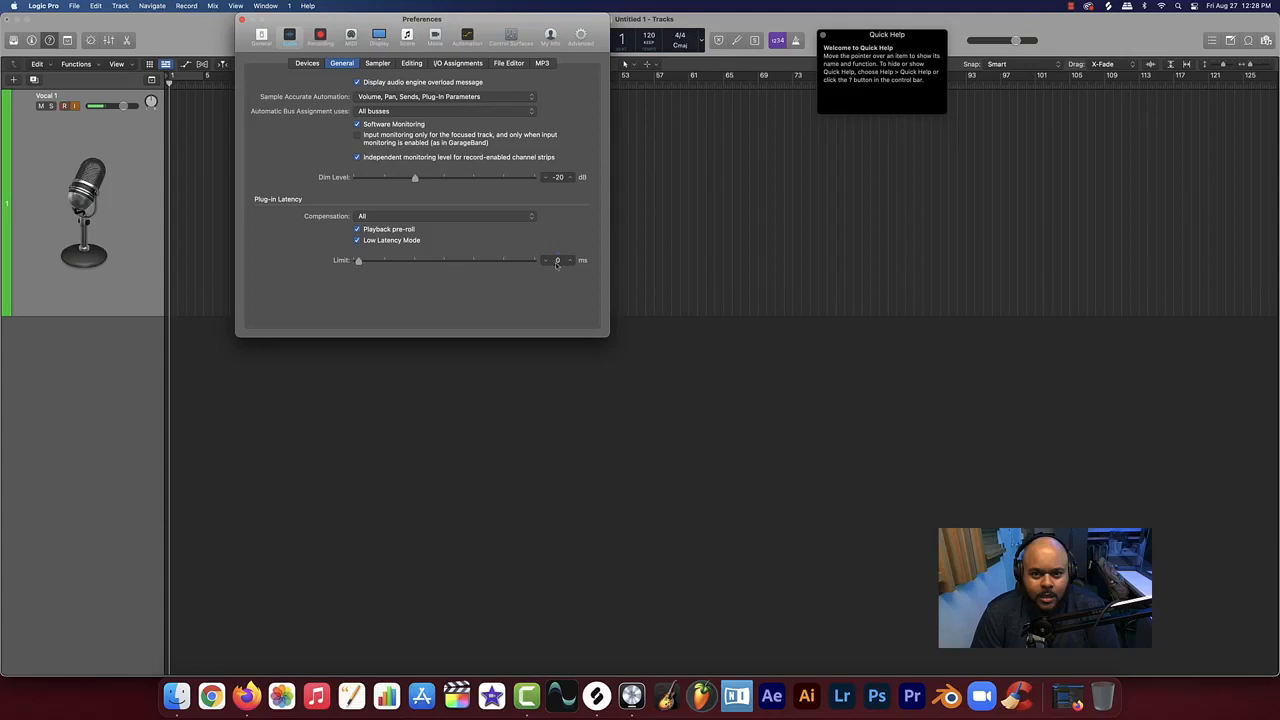
pyautogui.moveTo(358, 261)
pyautogui.mouseDown()
pyautogui.moveTo(519, 262)
pyautogui.moveTo(357, 272)
pyautogui.moveTo(378, 272)
pyautogui.mouseUp()
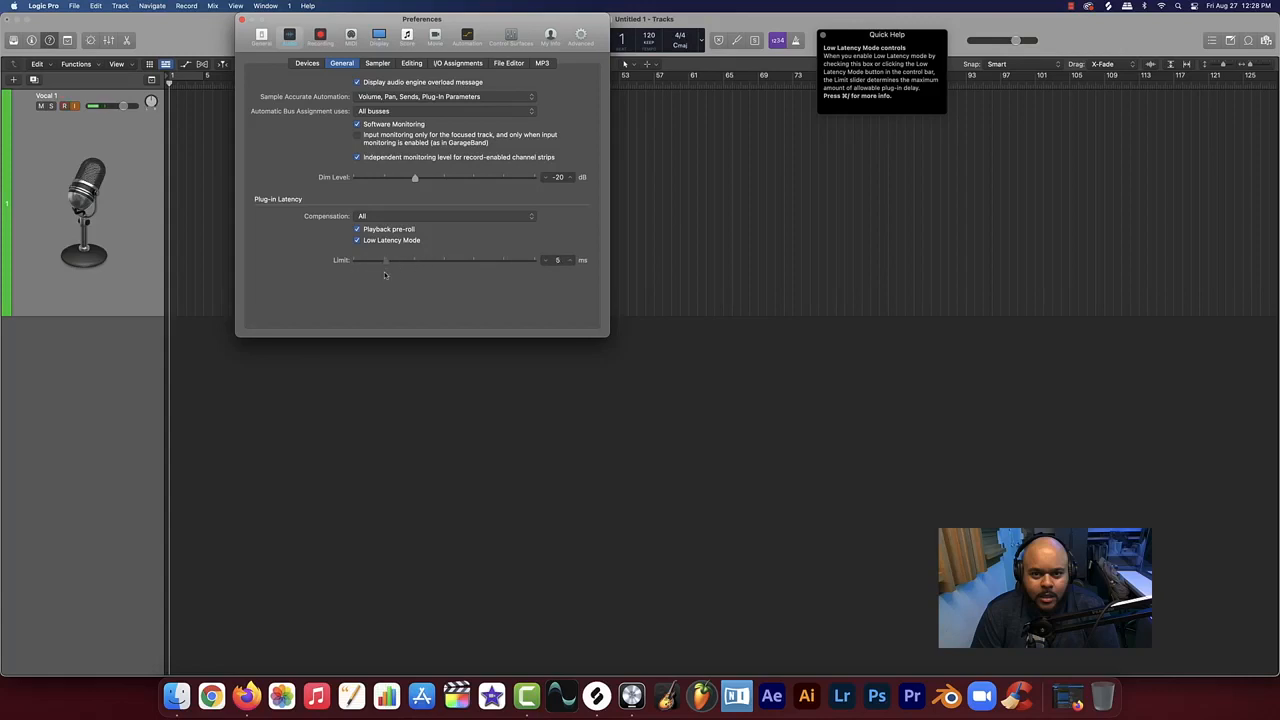
pyautogui.moveTo(384, 274); pyautogui.dragTo(359, 276)
pyautogui.click(241, 19)
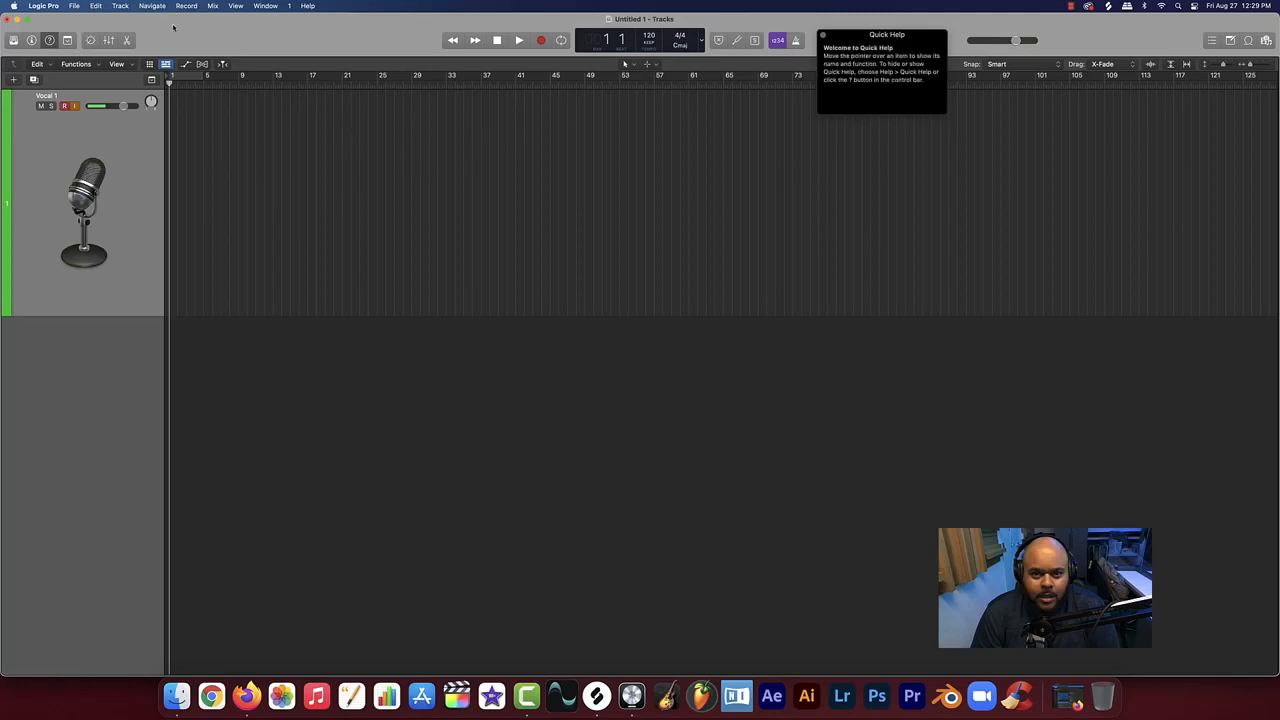
# Review the available file, track, editing and recording commands, including the new-track shortcuts and the Low Latency Mode setting
pyautogui.click(77, 8)
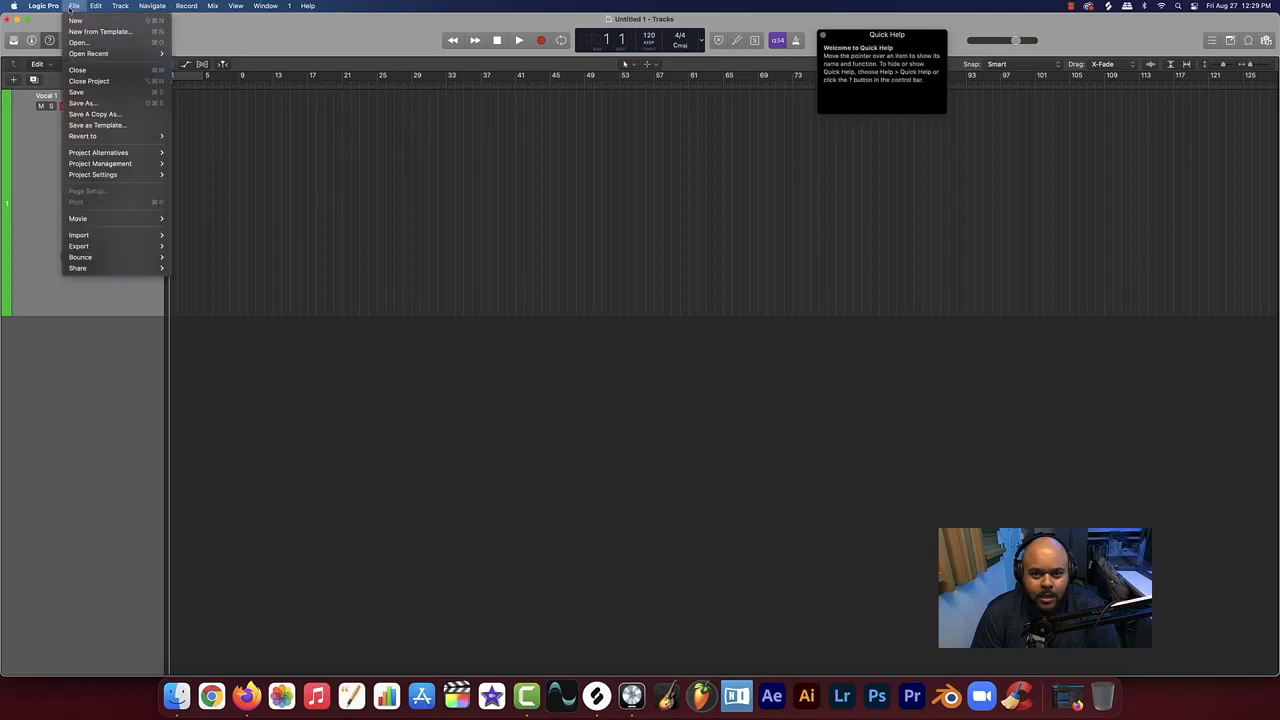
pyautogui.moveTo(121, 10)
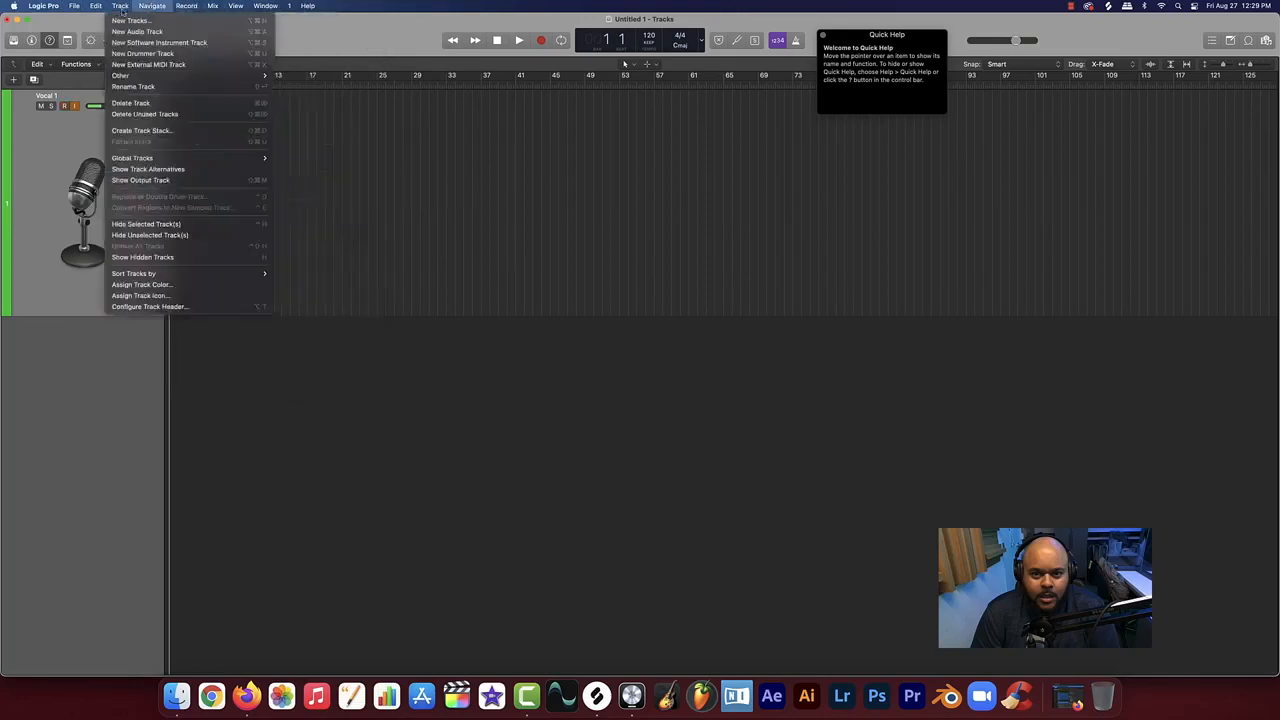
pyautogui.moveTo(77, 8)
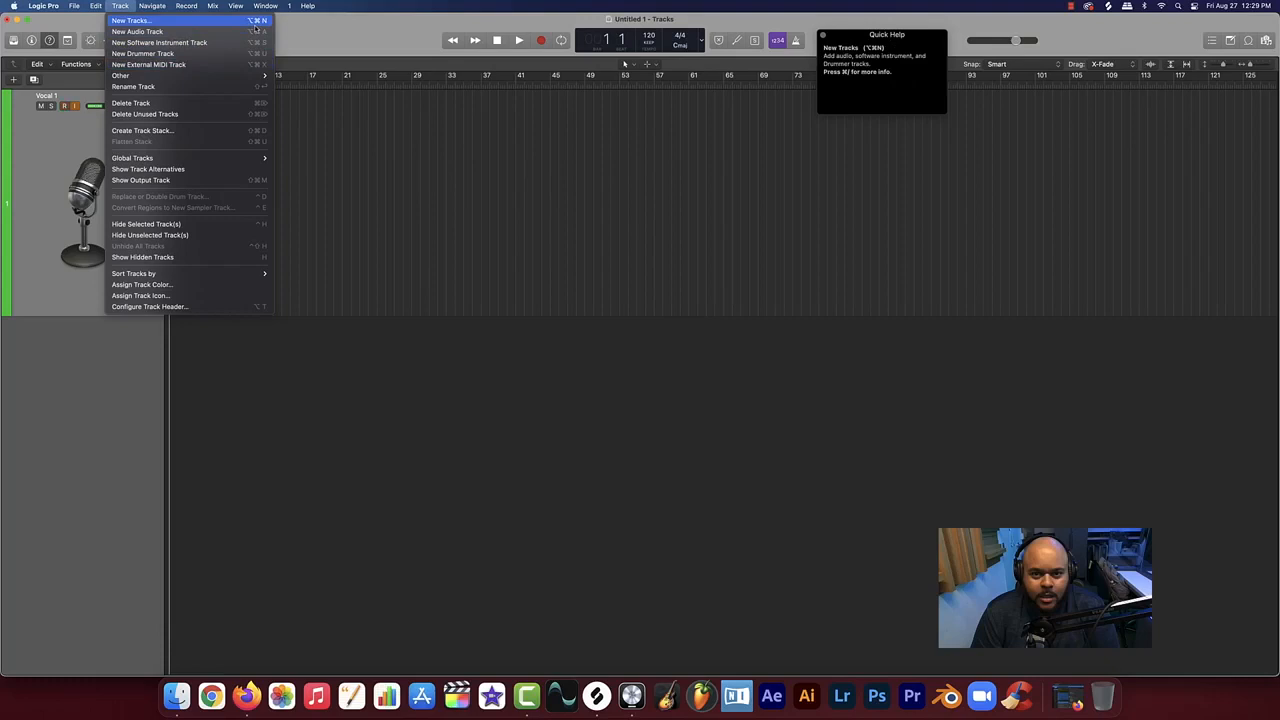
pyautogui.click(130, 8)
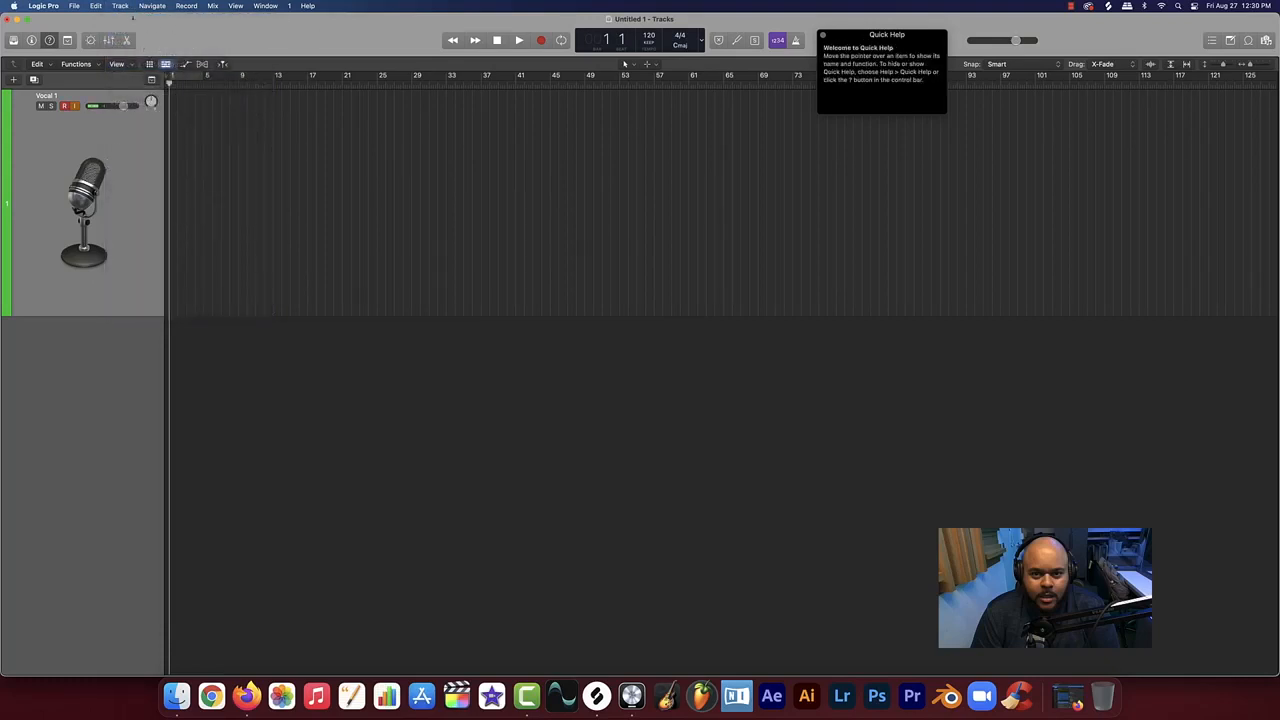
pyautogui.click(97, 7)
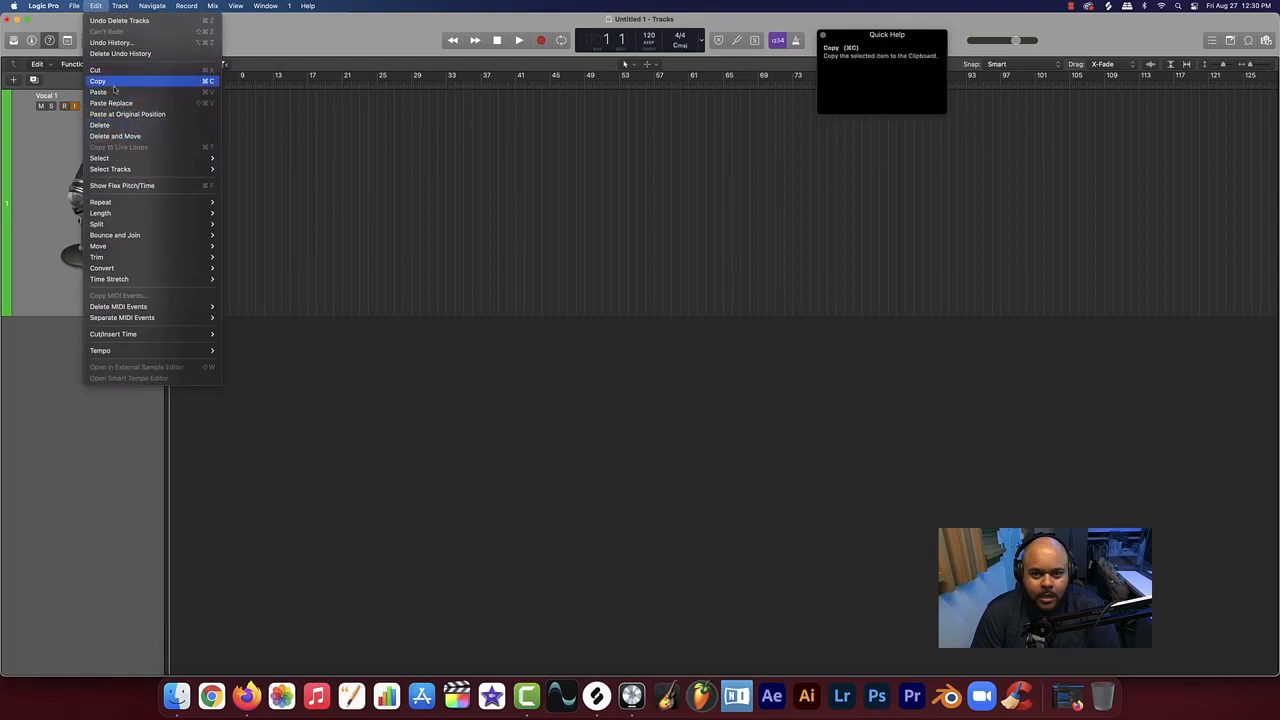
pyautogui.moveTo(120, 8)
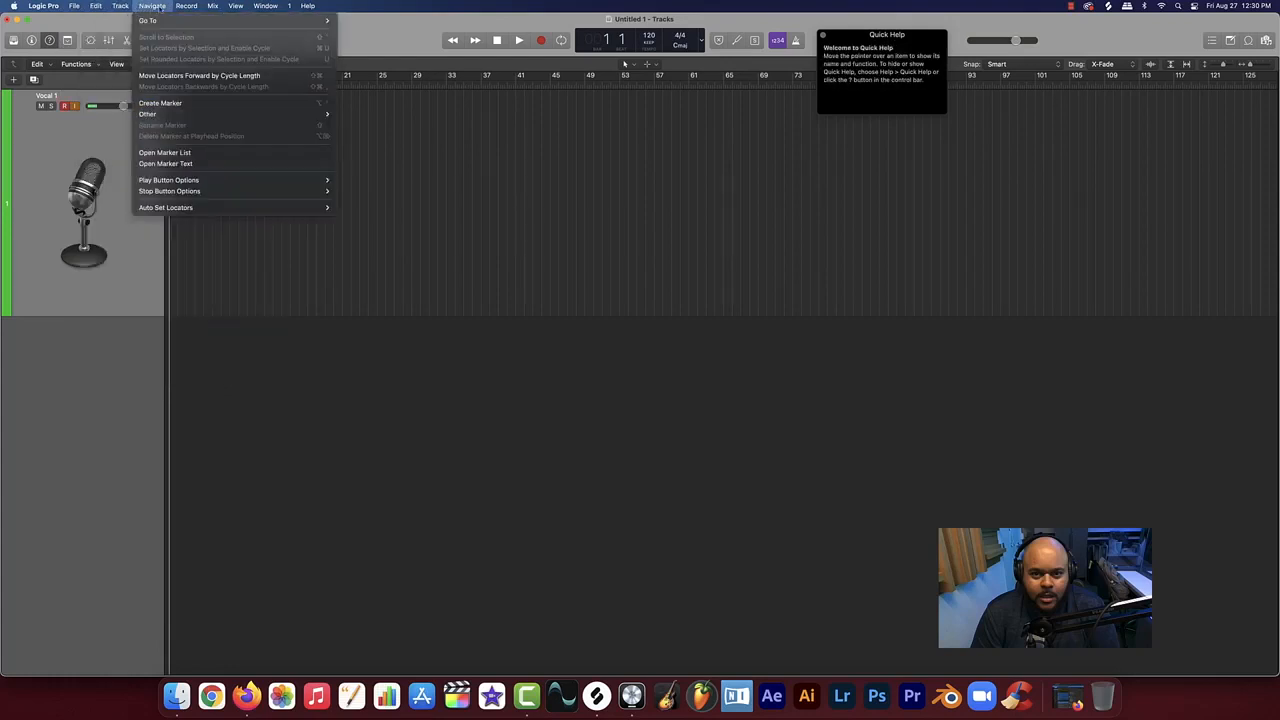
pyautogui.moveTo(186, 6)
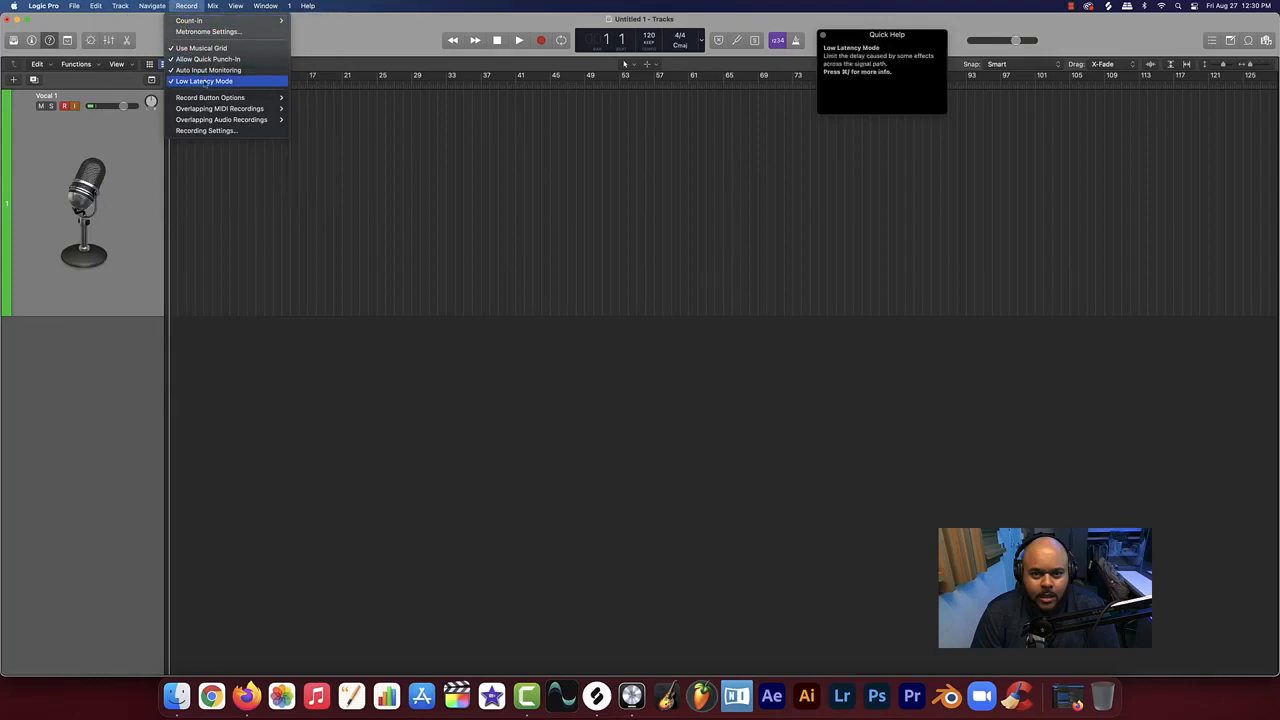
pyautogui.click(206, 157)
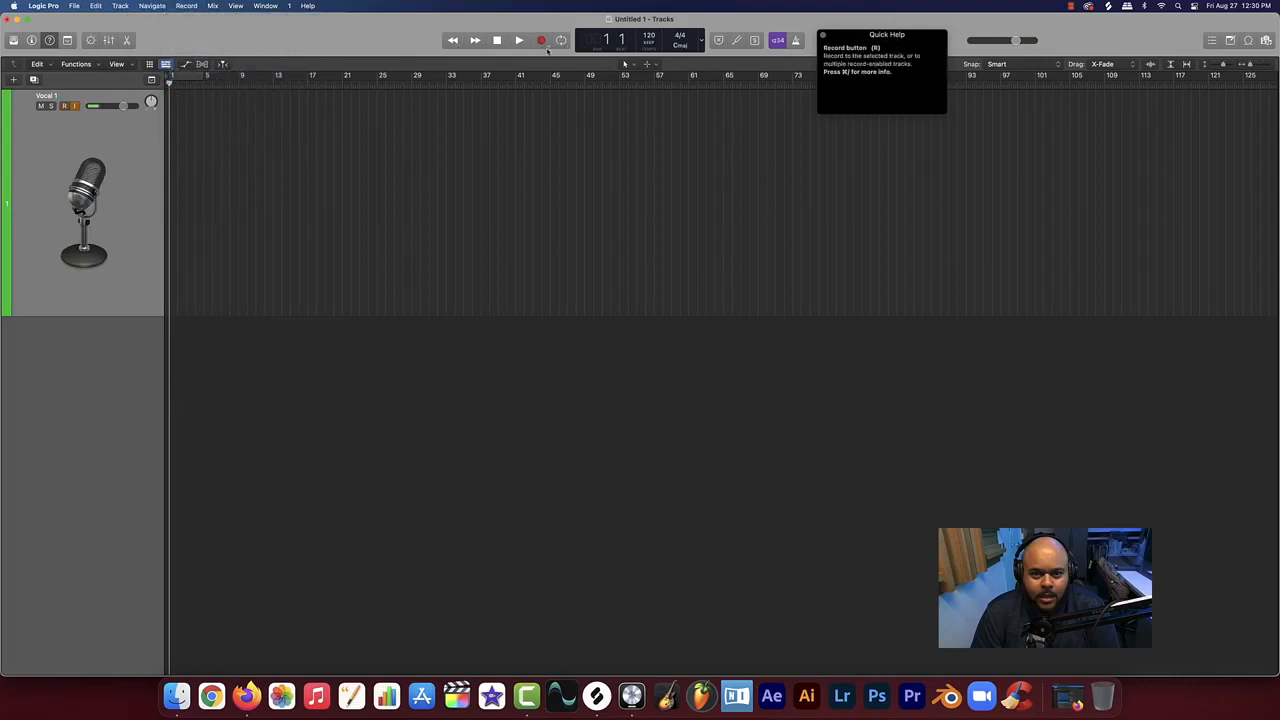
# Record a vocal take on the Vocal 1 track up to about bar 192, displaying the mixer while recording
pyautogui.click(541, 41)
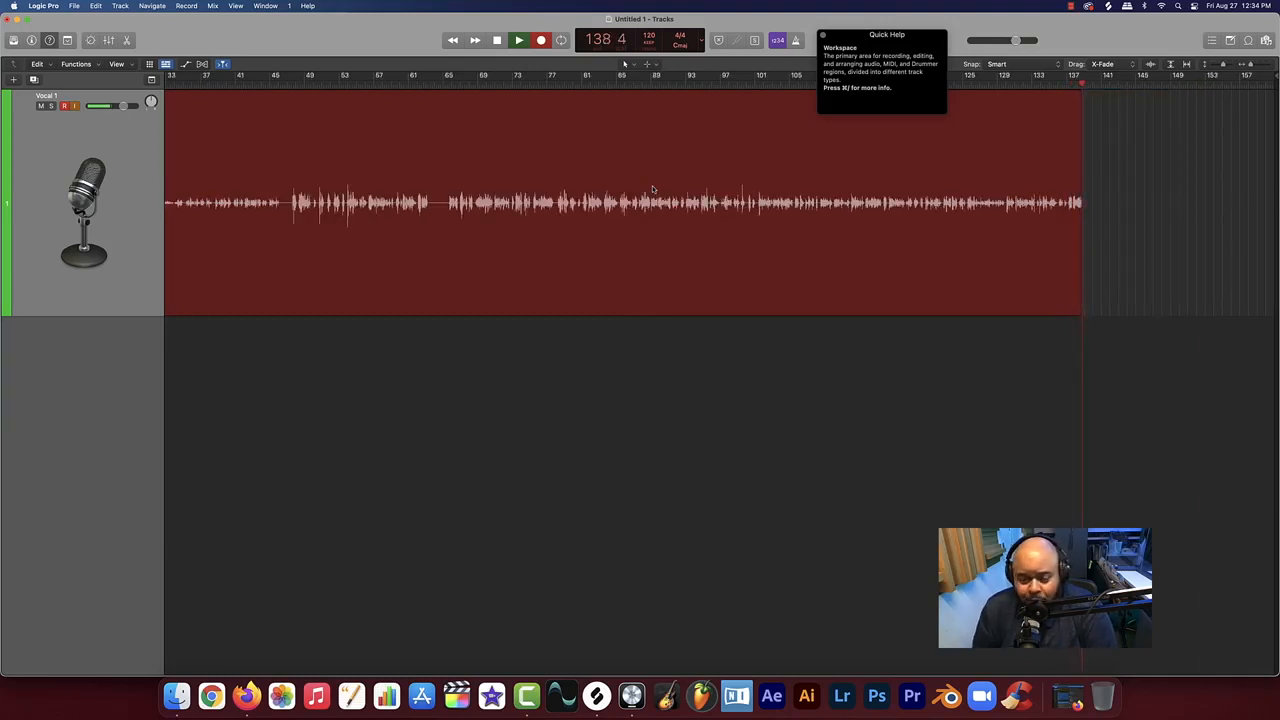
pyautogui.click(108, 40)
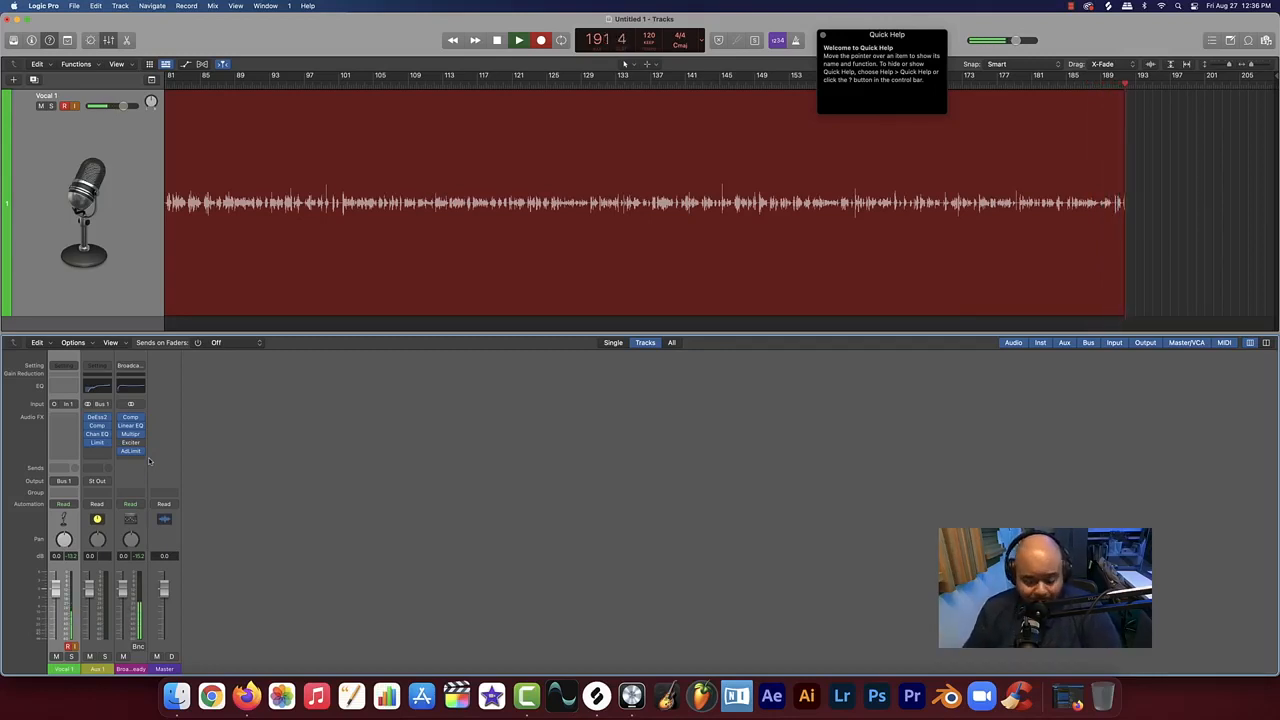
pyautogui.press('space')
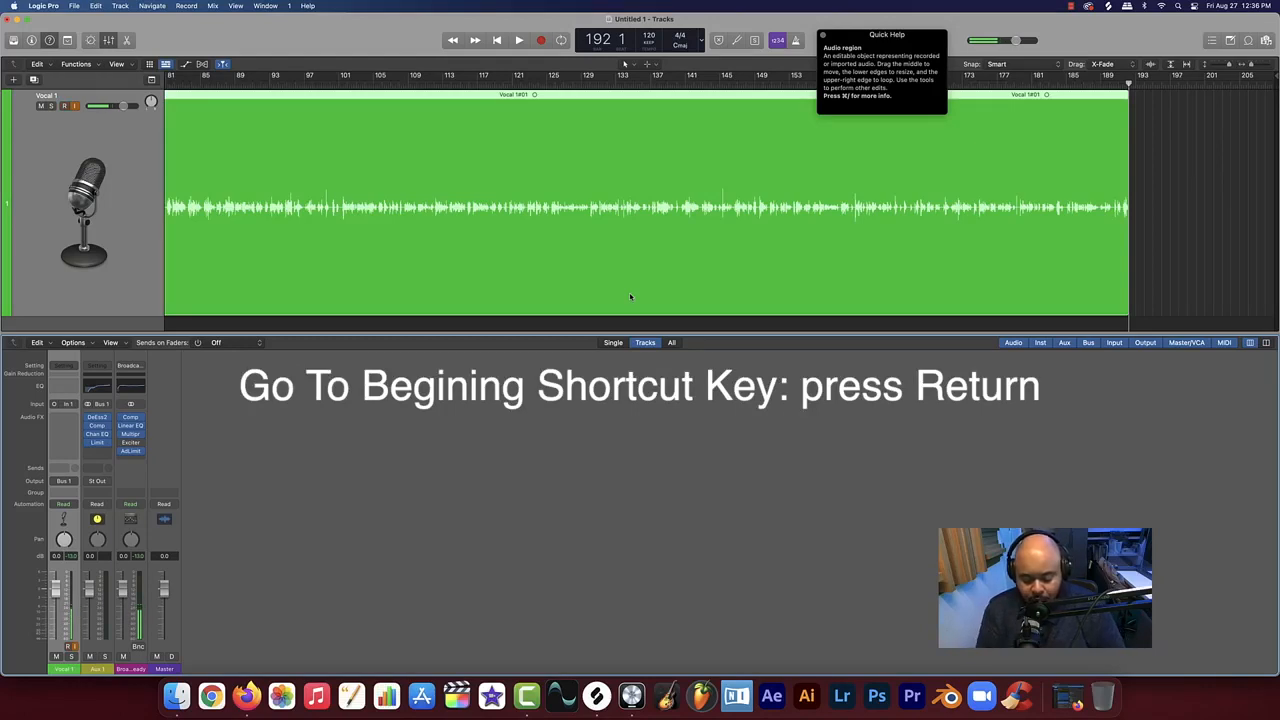
# Return the playhead to the beginning of the project and play back the recorded Vocal 1 take
pyautogui.press('Return')
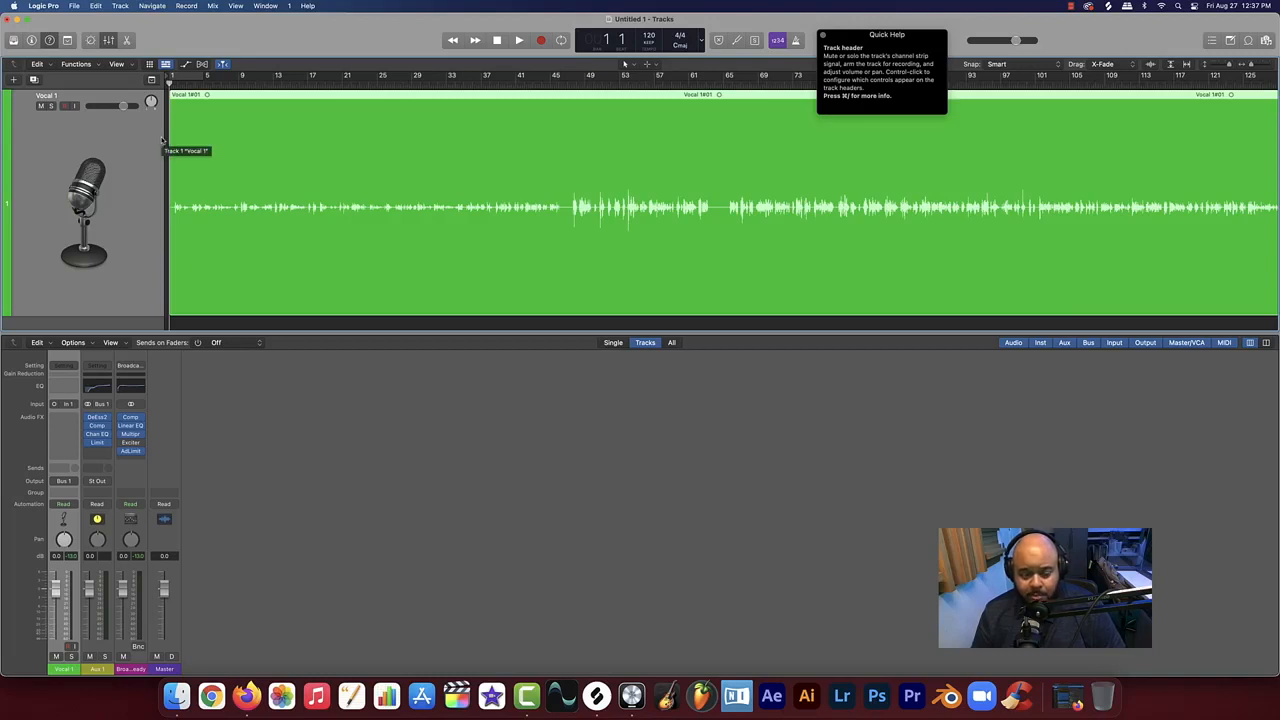
pyautogui.press('space')
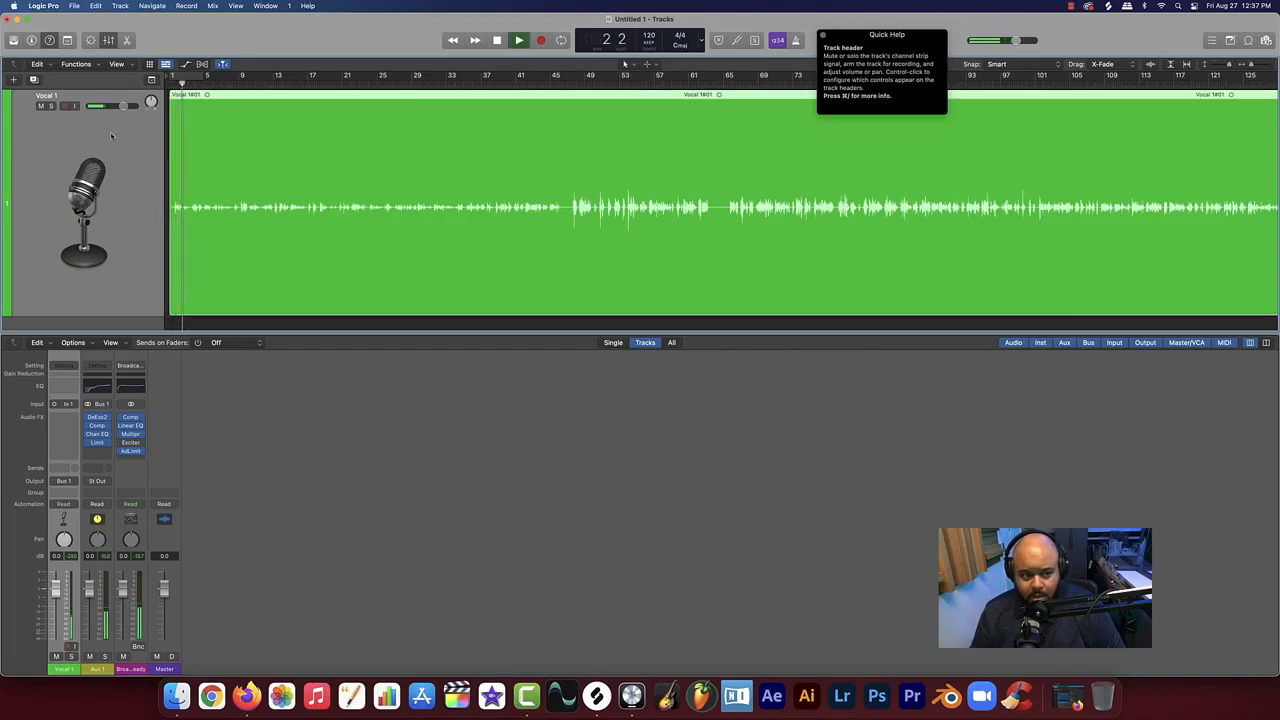
# Play back the recorded Vocal 1 take, jump ahead to about bar 47, and stop playback at bar 52
pyautogui.scroll(-1, 111, 135)
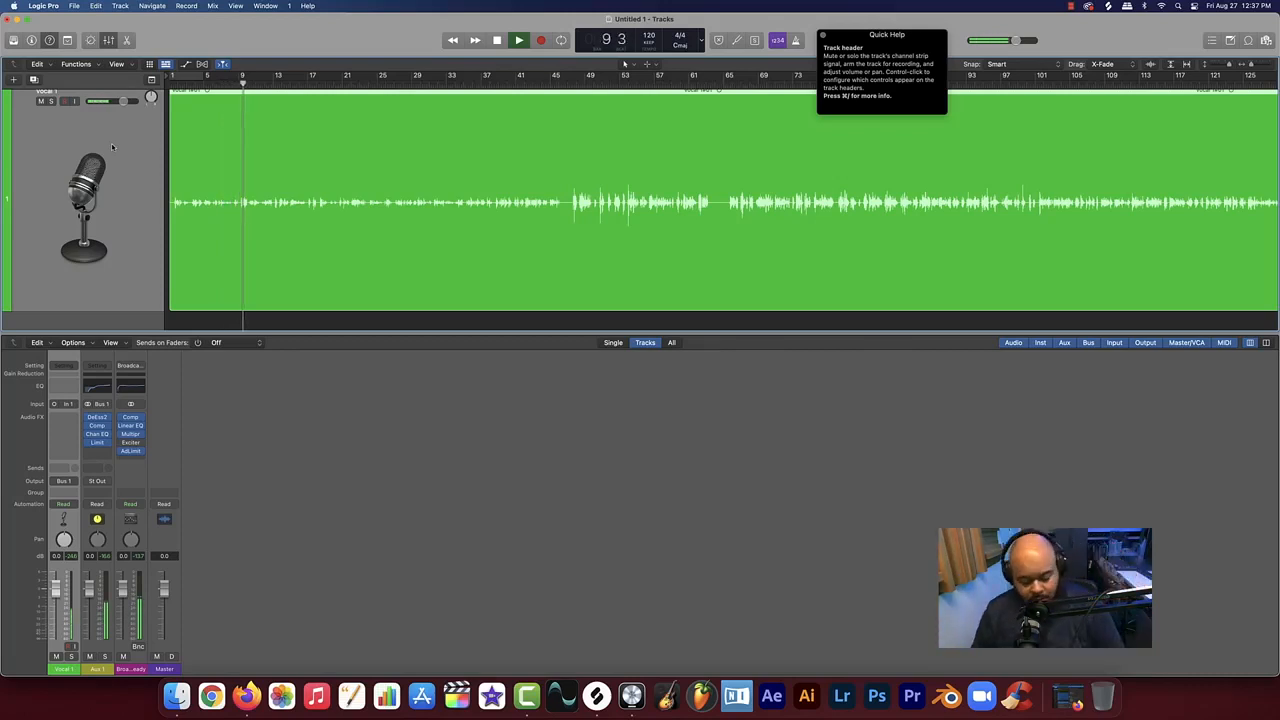
pyautogui.press('space')
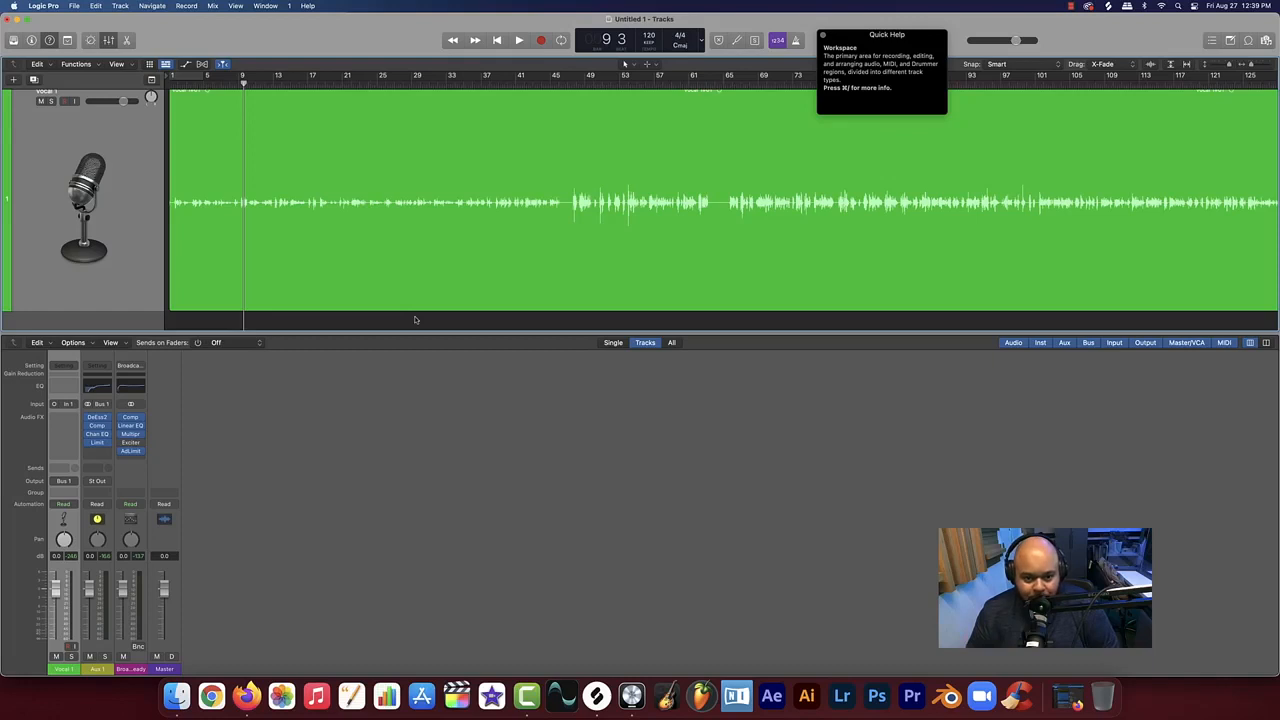
pyautogui.click(113, 165)
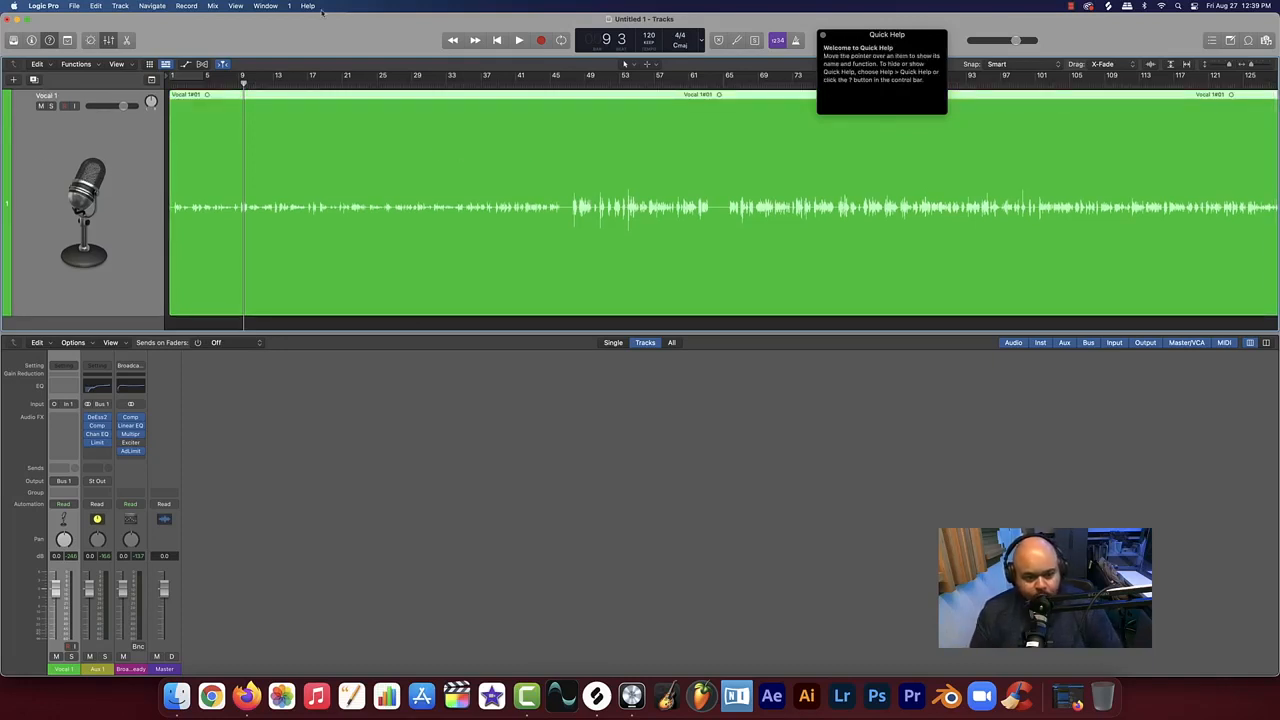
pyautogui.press('space')
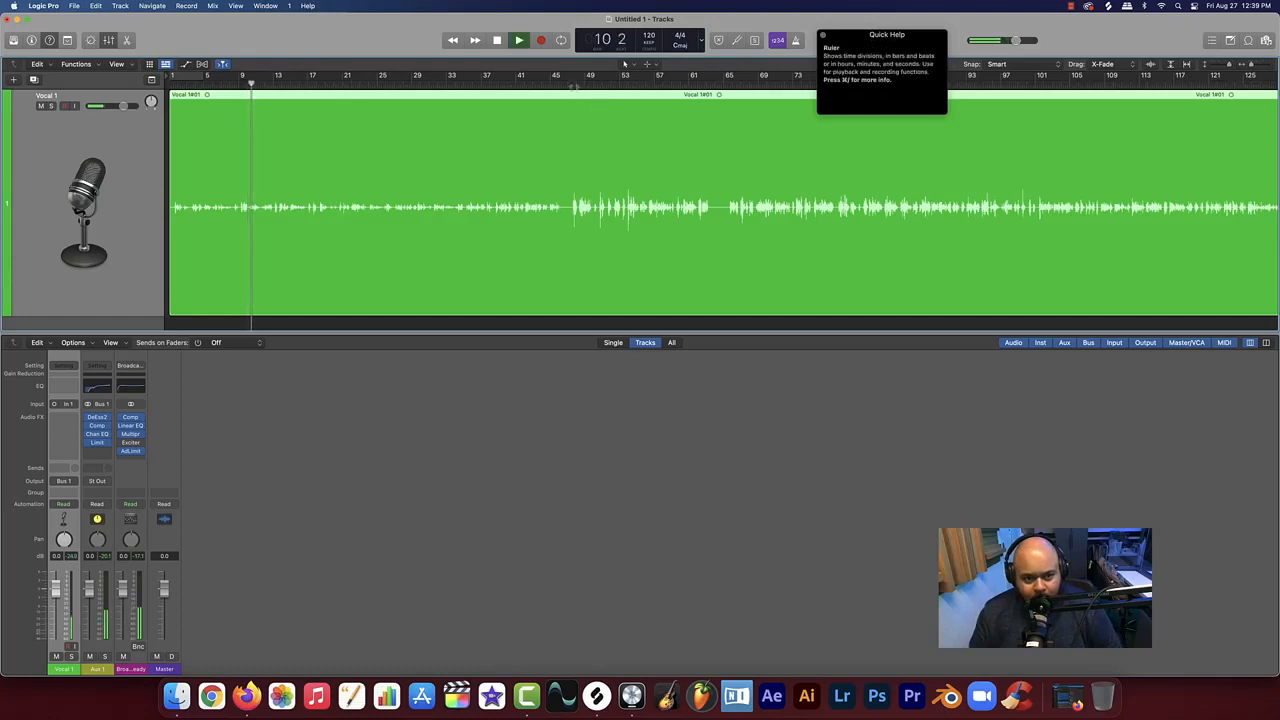
pyautogui.click(569, 84)
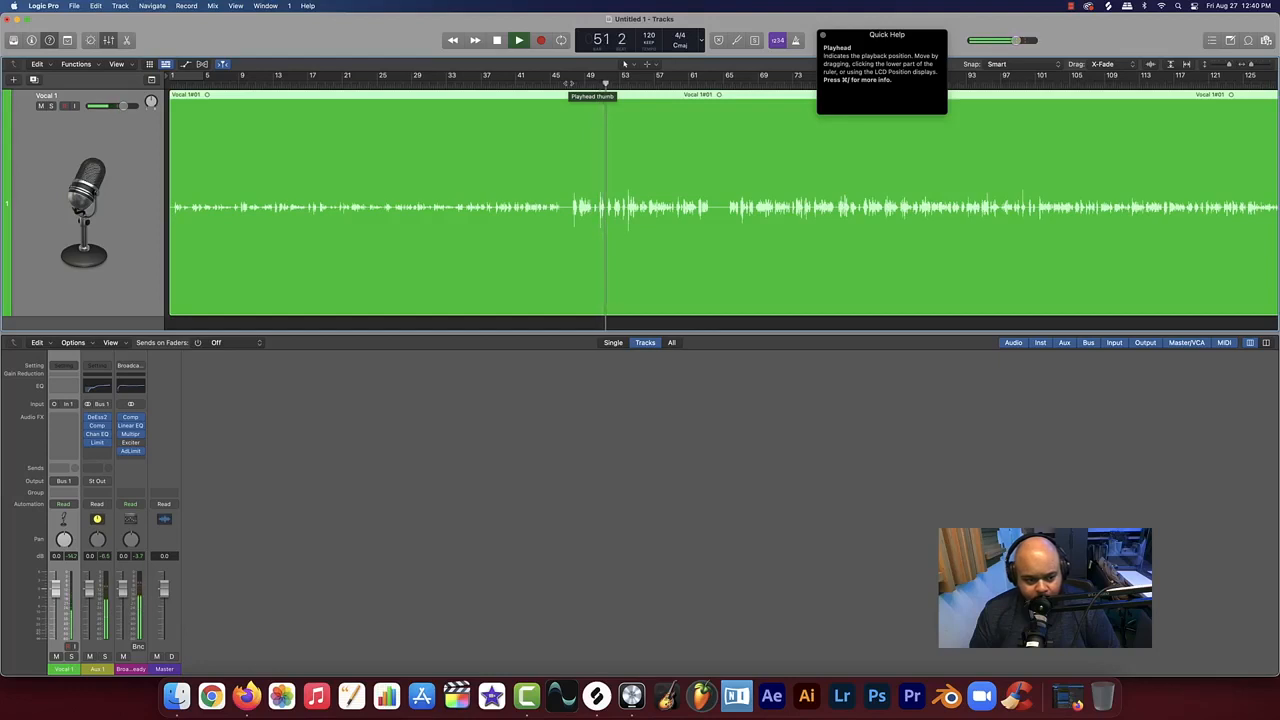
pyautogui.press('space')
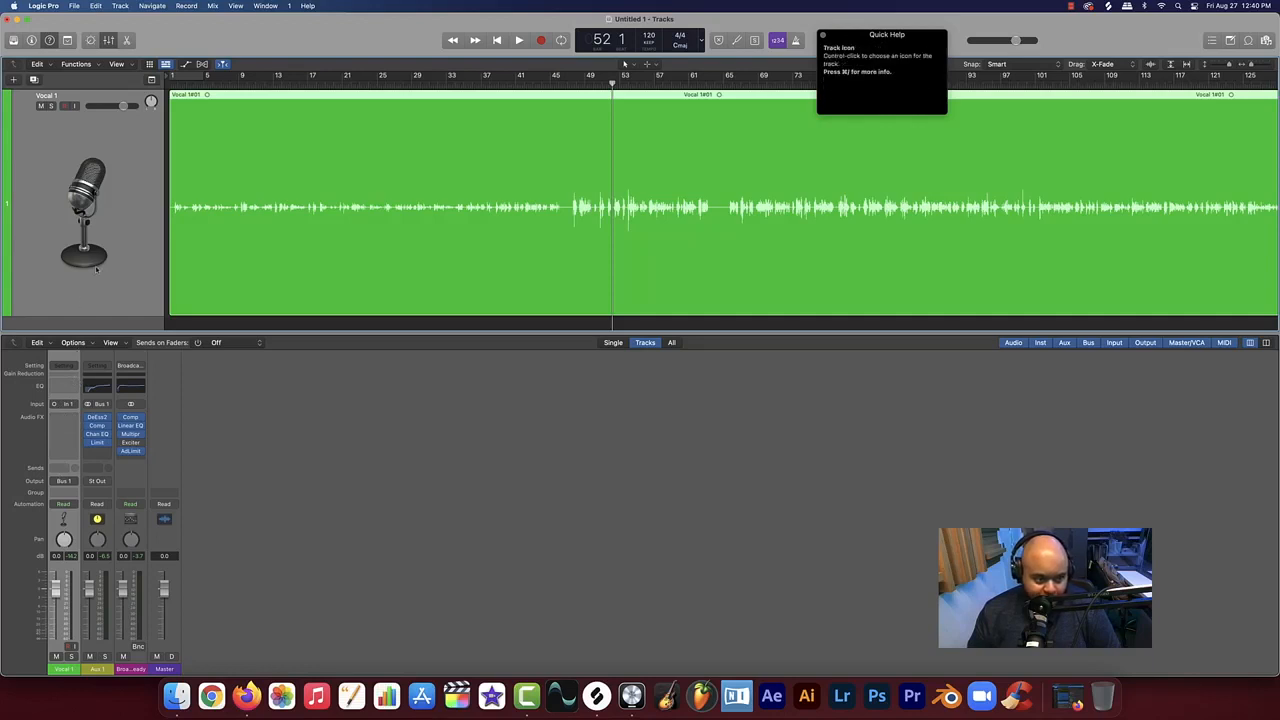
# Duplicate the Vocal 1 track as a new empty track with the same channel settings
pyautogui.scroll(-2, 97, 272)
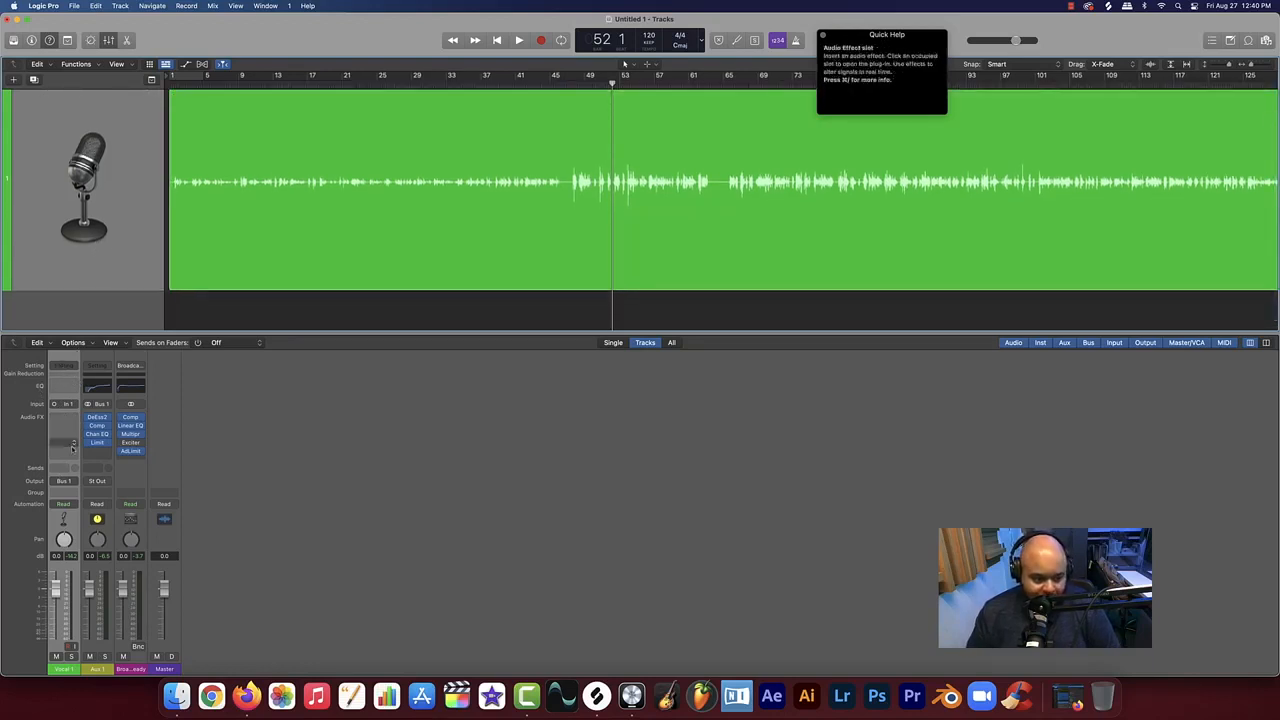
pyautogui.scroll(2, 100, 238)
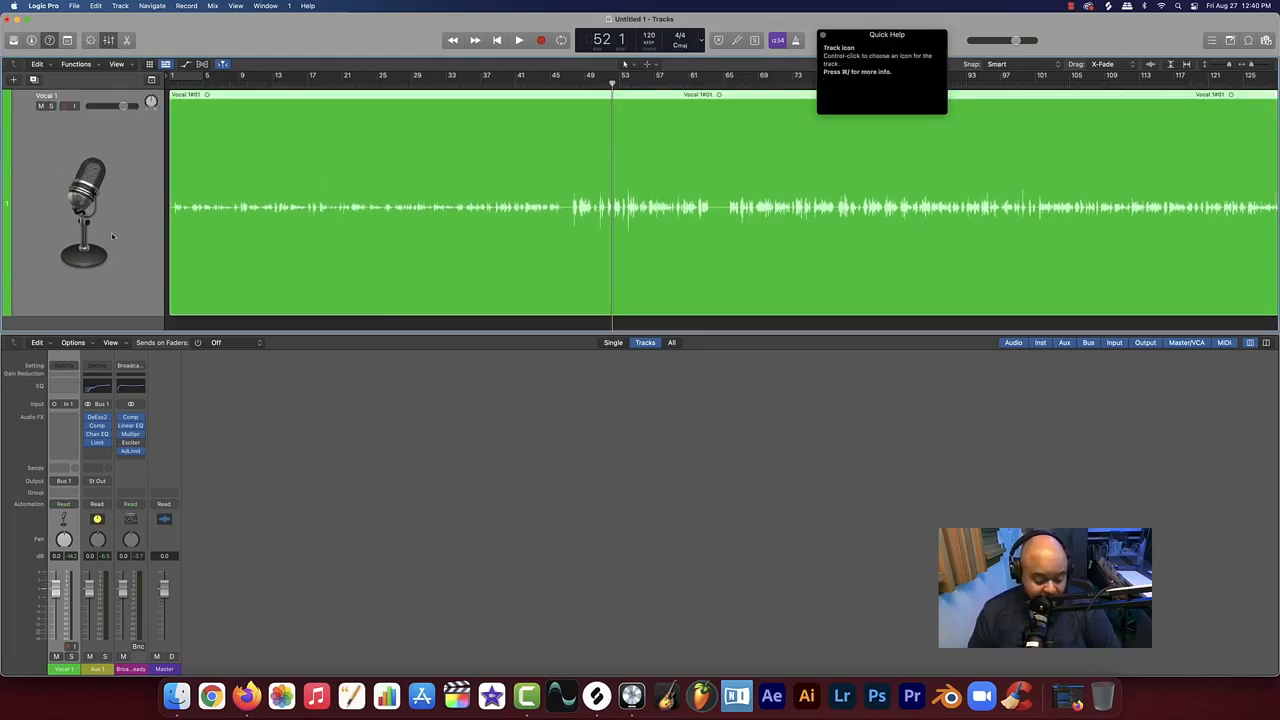
pyautogui.press('super+d')
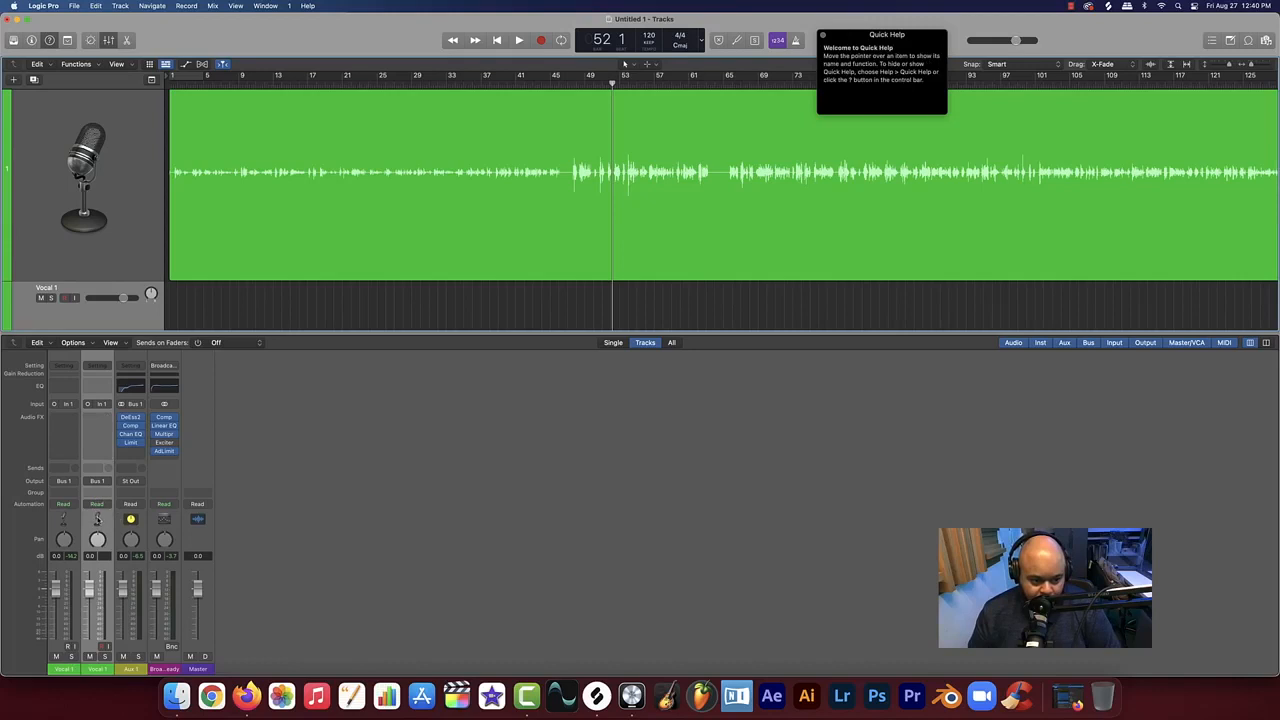
# Keep the original Vocal 1 channel on Input 1 and assign Input 2 to the duplicated vocal channel
pyautogui.click(68, 407)
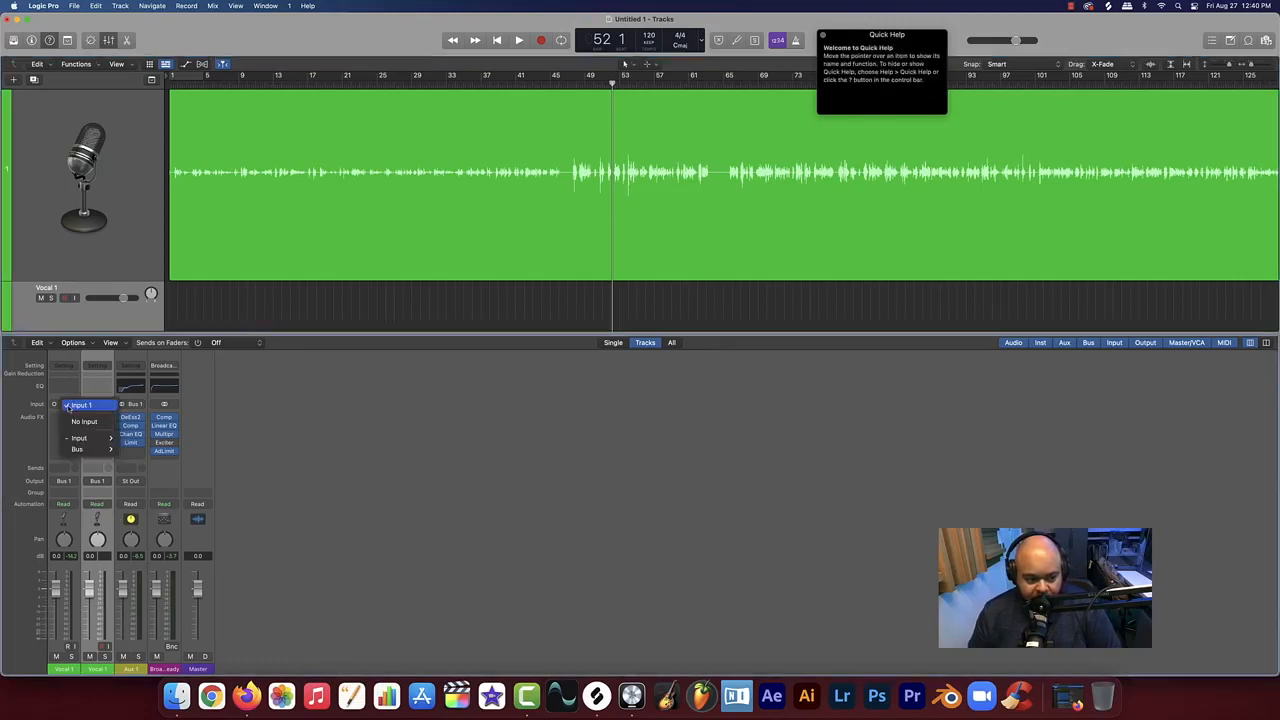
pyautogui.moveTo(98, 443)
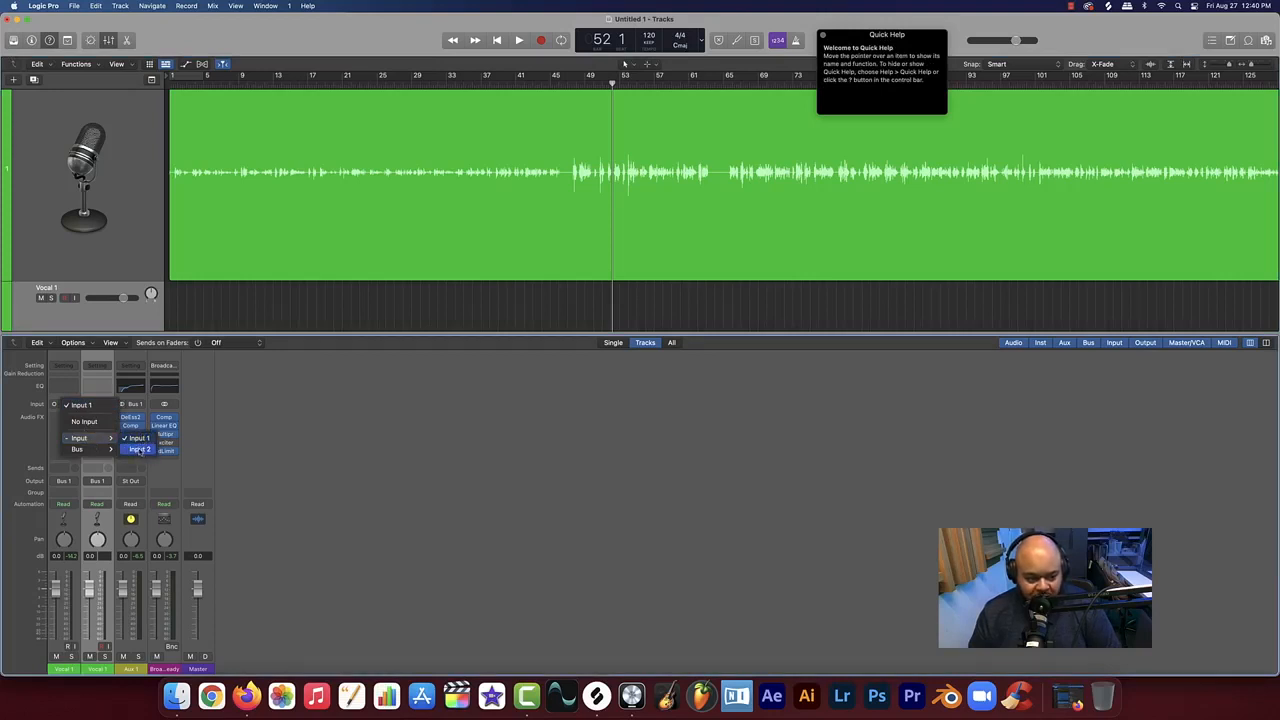
pyautogui.click(247, 425)
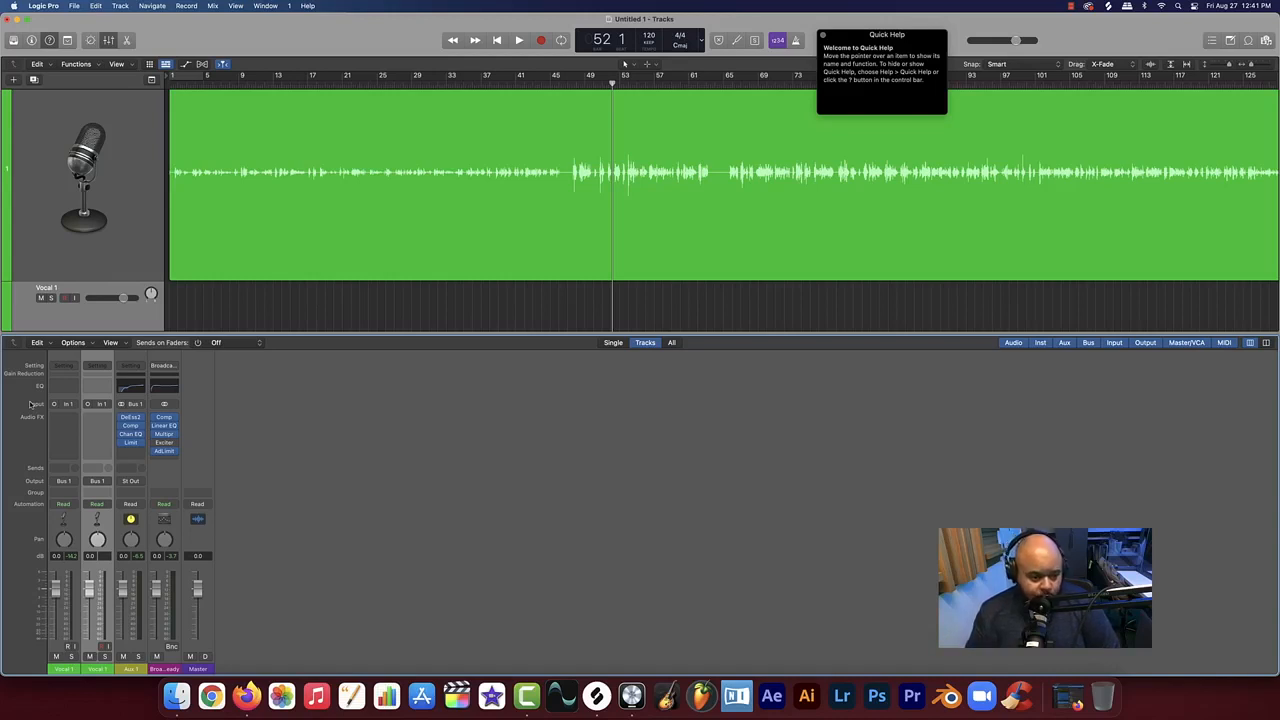
pyautogui.click(70, 403)
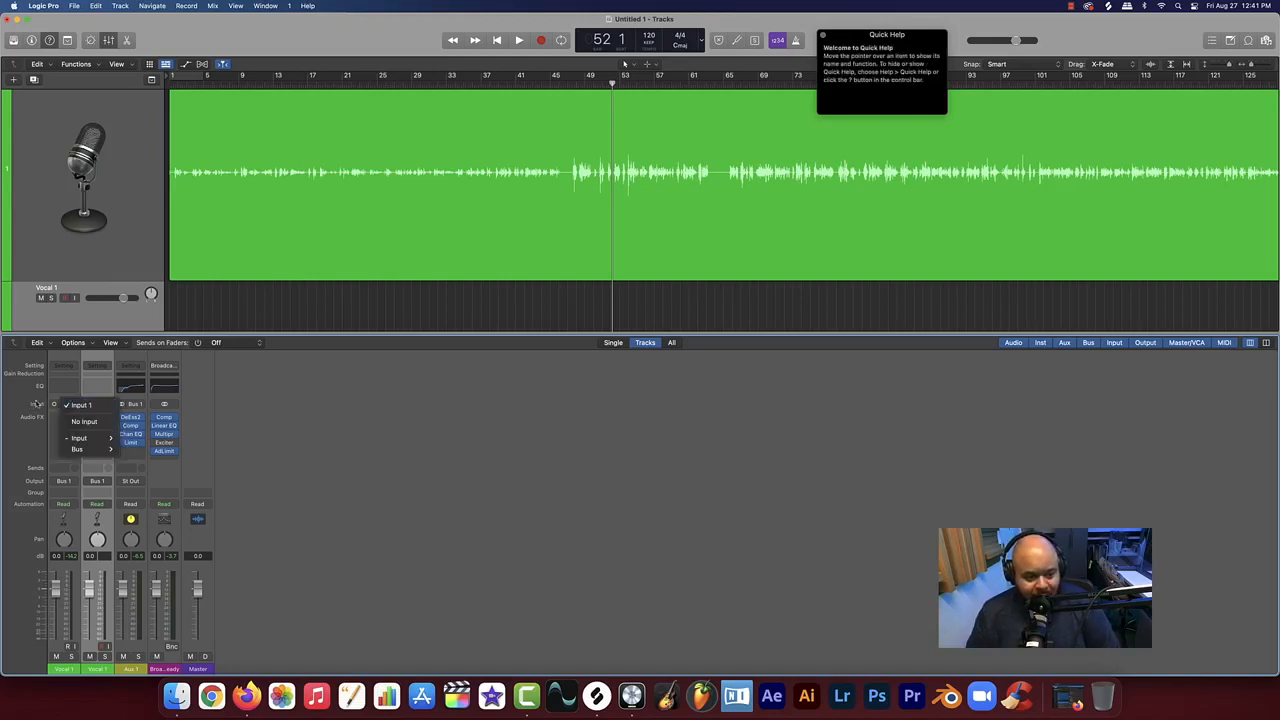
pyautogui.moveTo(88, 441)
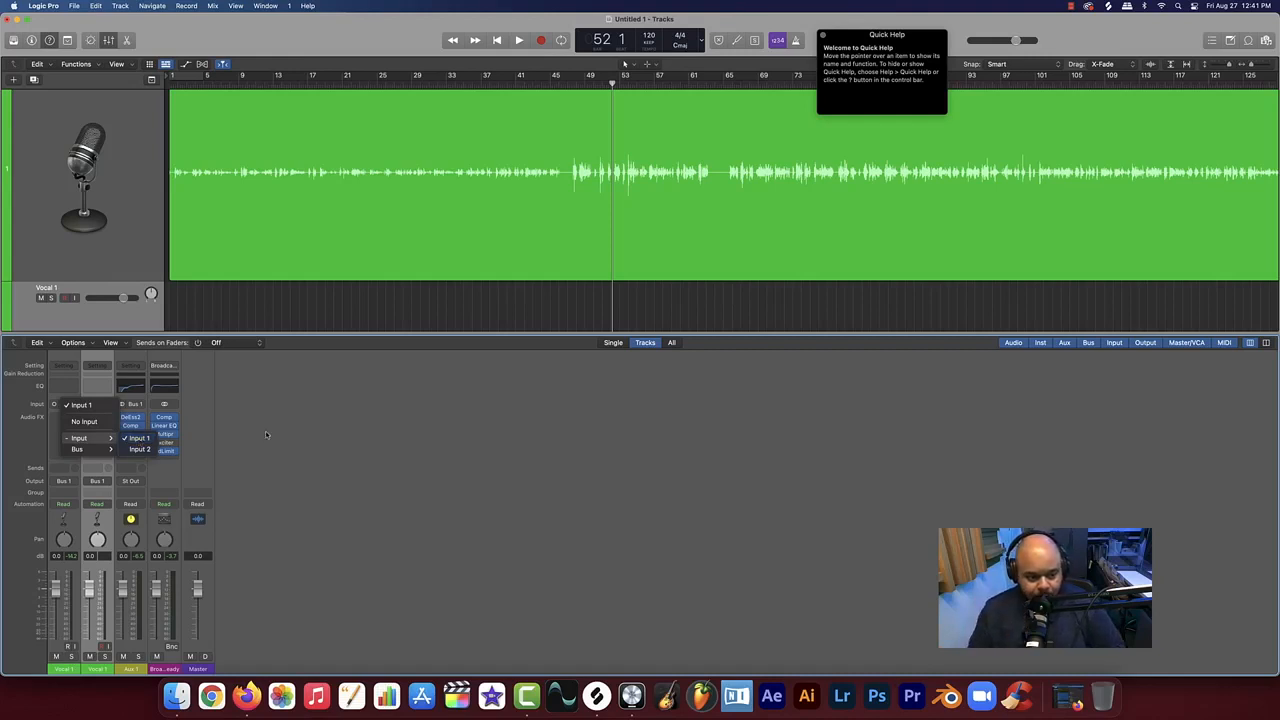
pyautogui.click(139, 439)
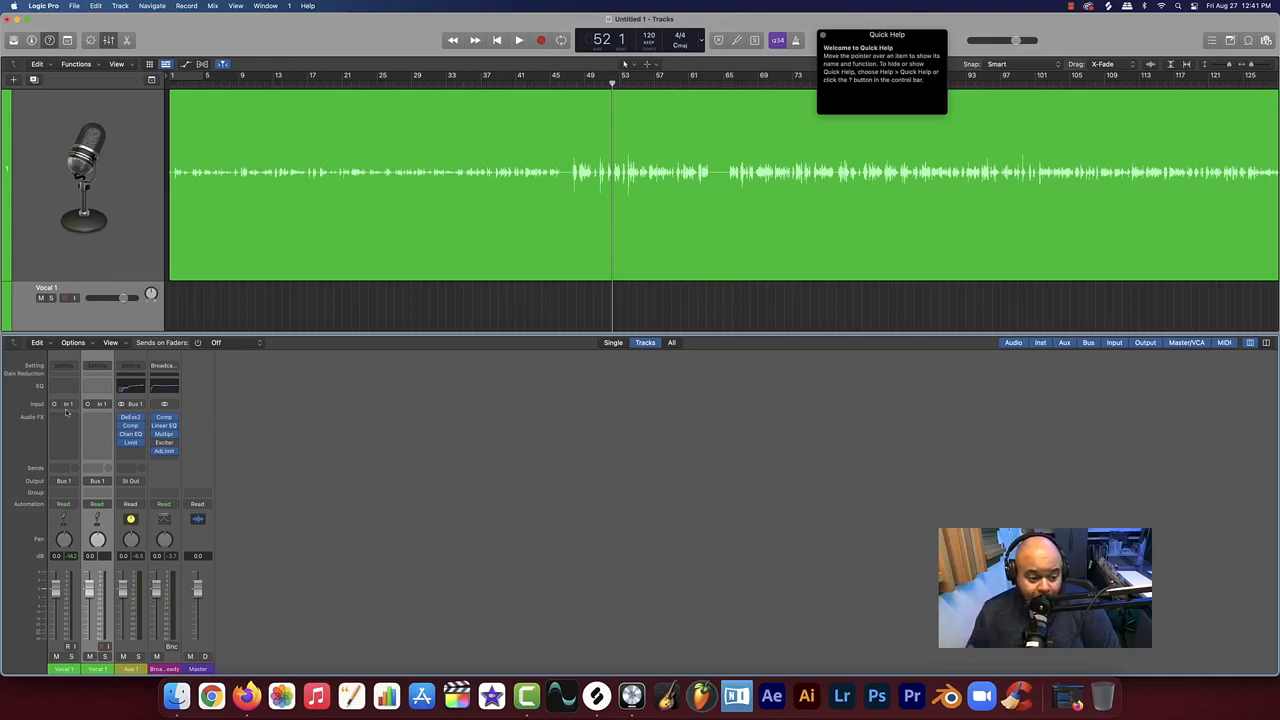
pyautogui.click(100, 404)
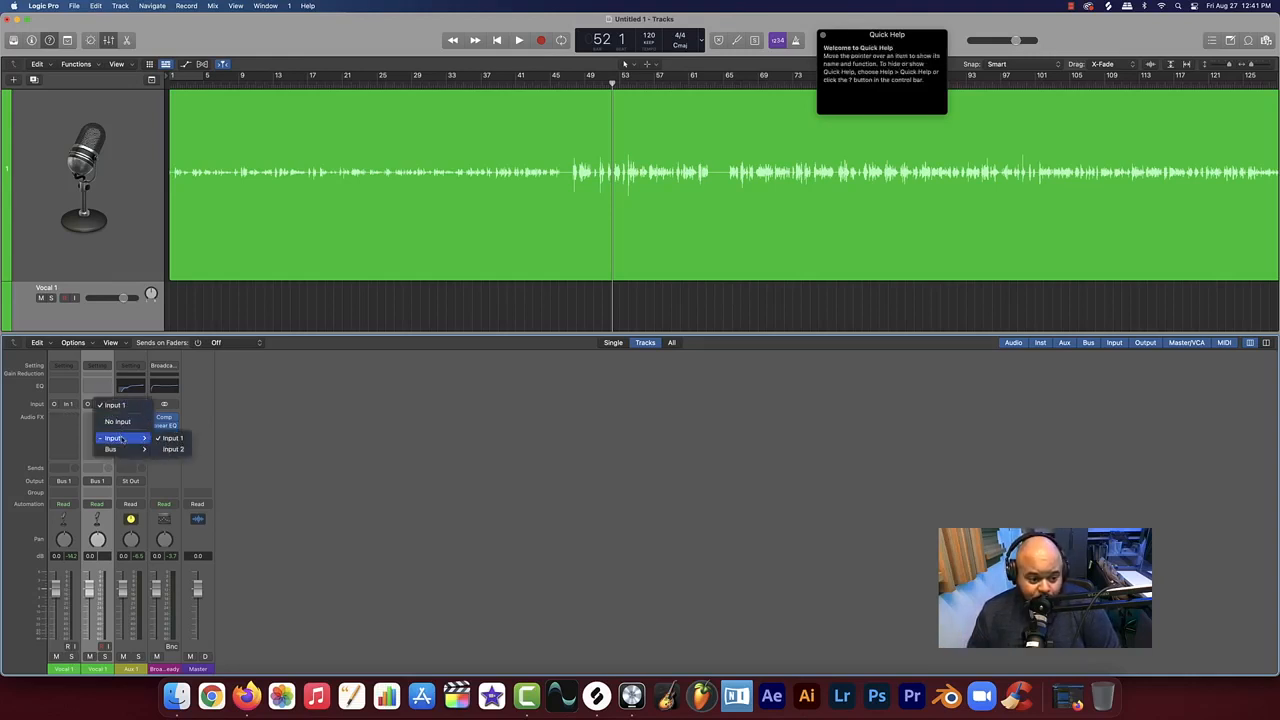
pyautogui.click(172, 449)
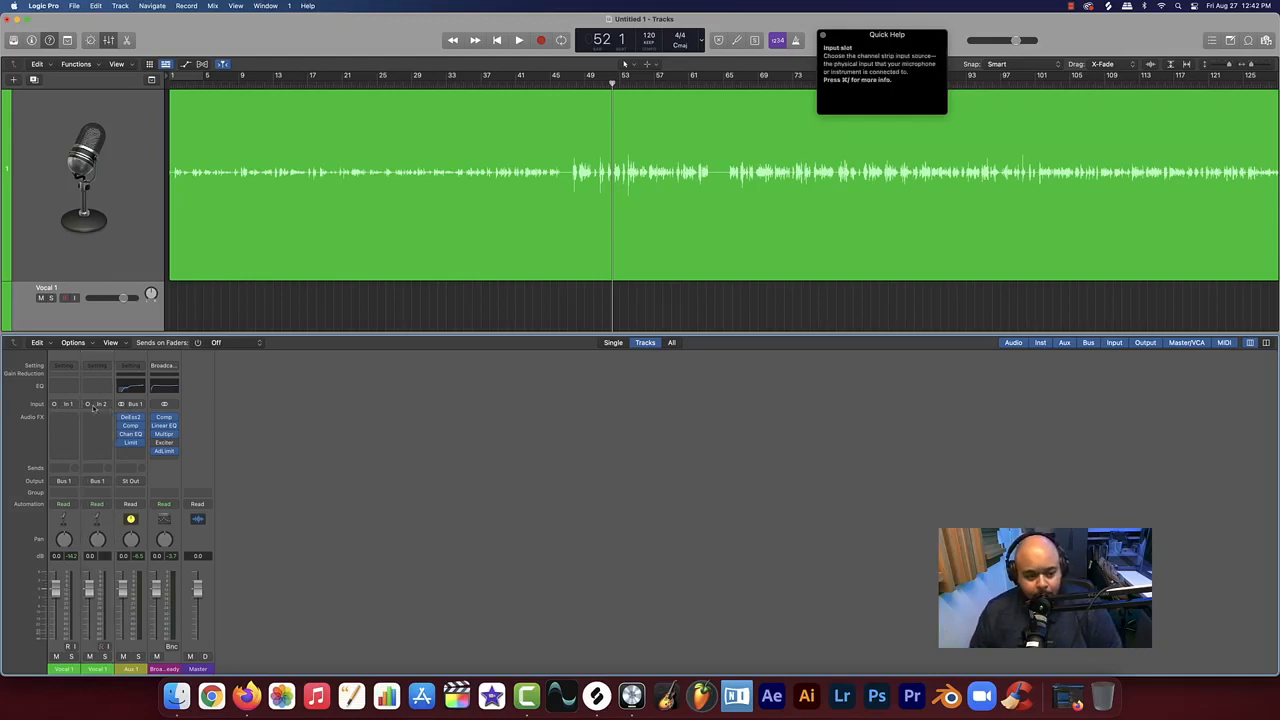
# Compare the two vocal channel strips and check the Aux 1 input routing, keeping it on Bus 1
pyautogui.click(102, 534)
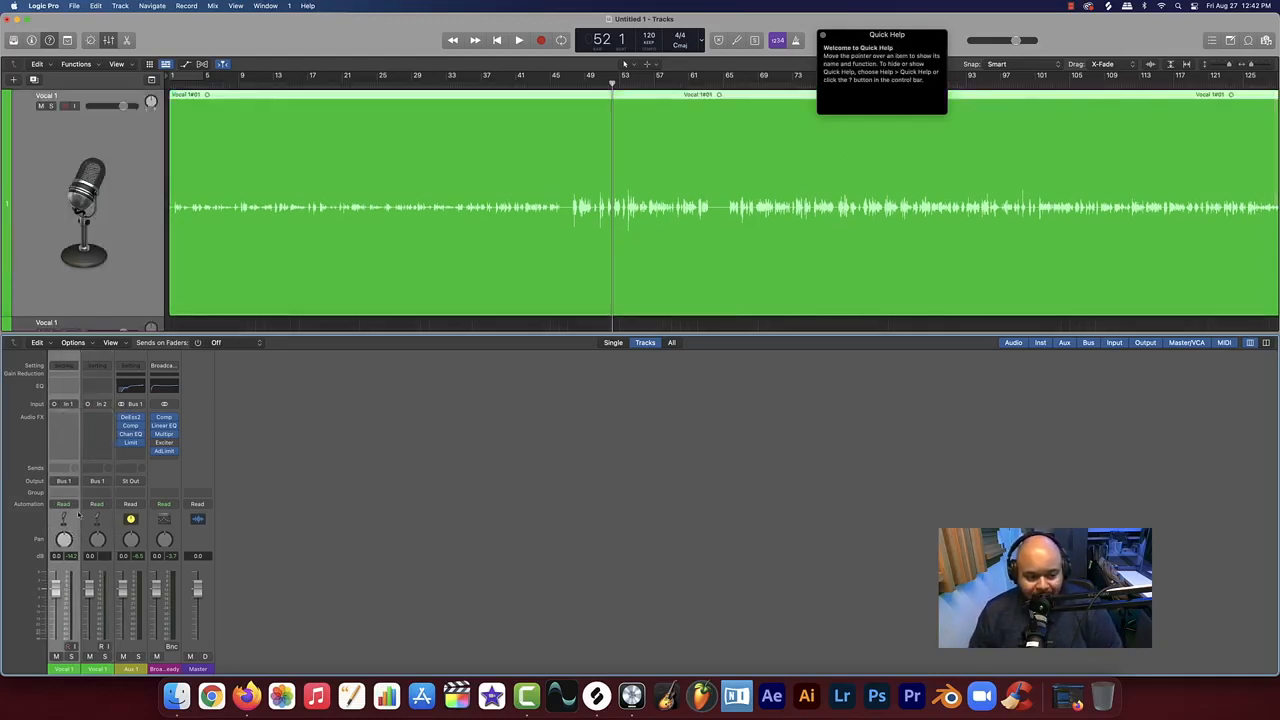
pyautogui.click(66, 515)
pyautogui.click(98, 517)
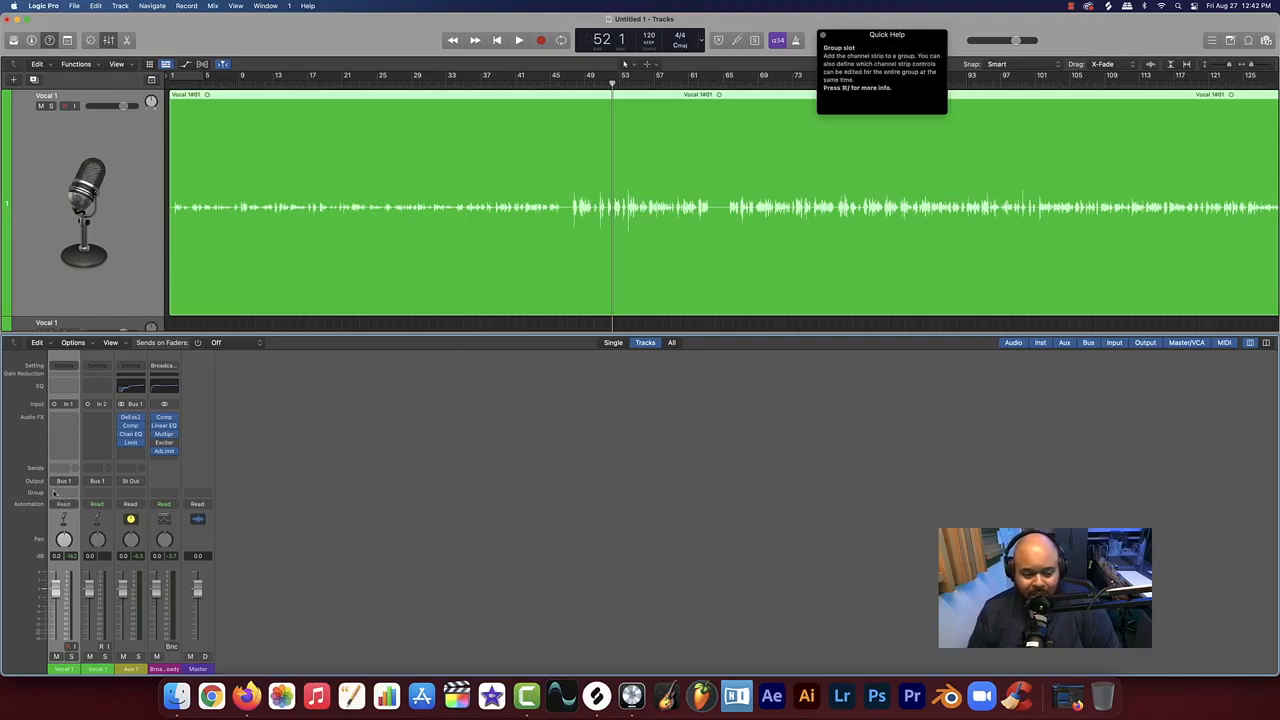
pyautogui.click(140, 404)
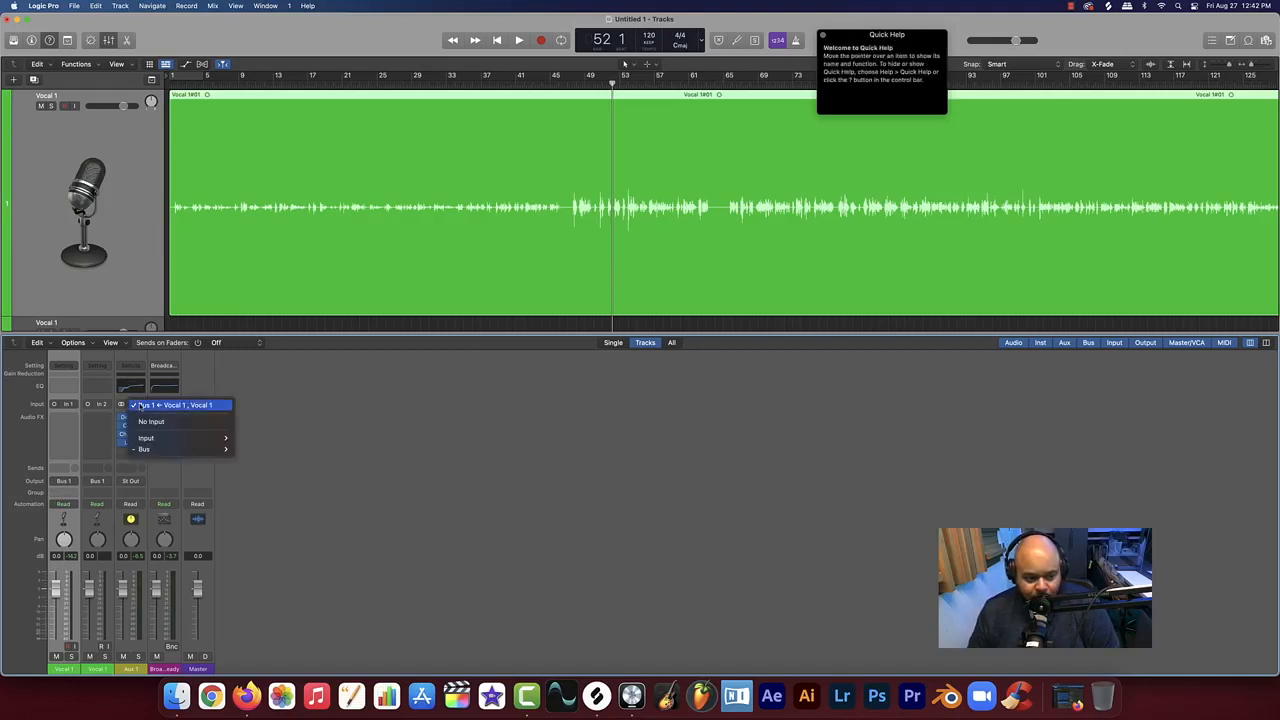
pyautogui.moveTo(158, 450)
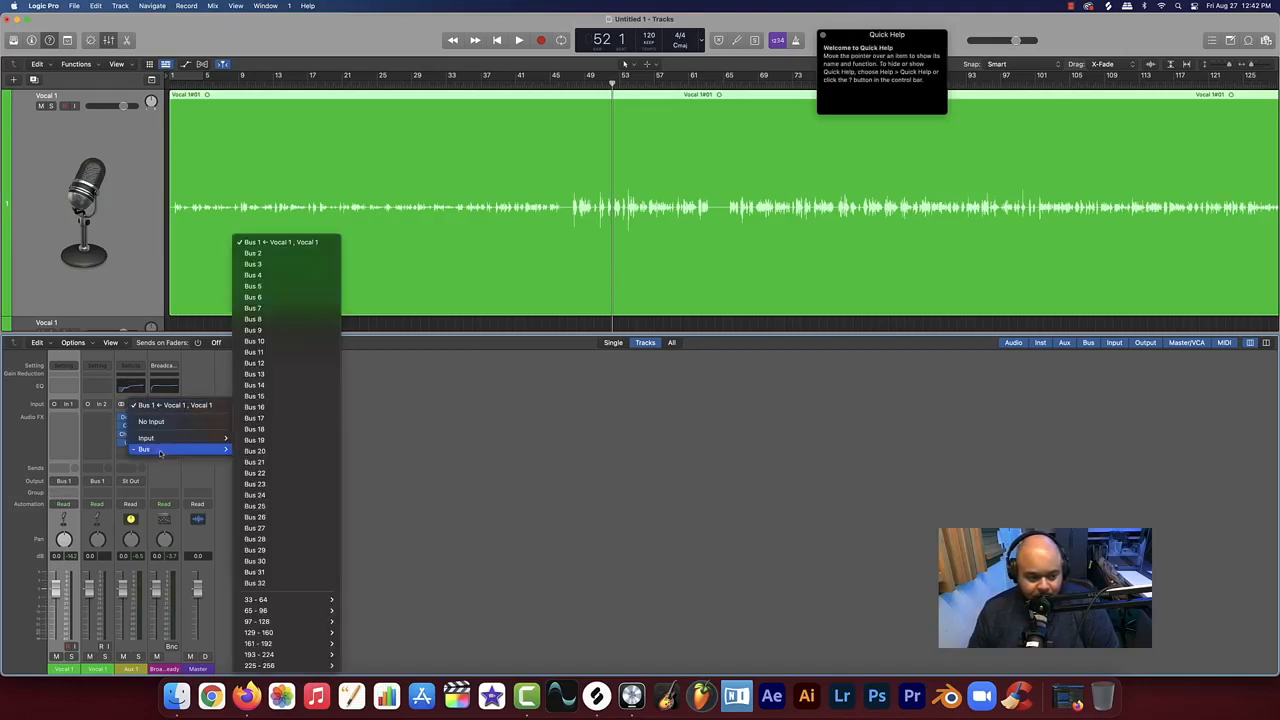
pyautogui.click(274, 244)
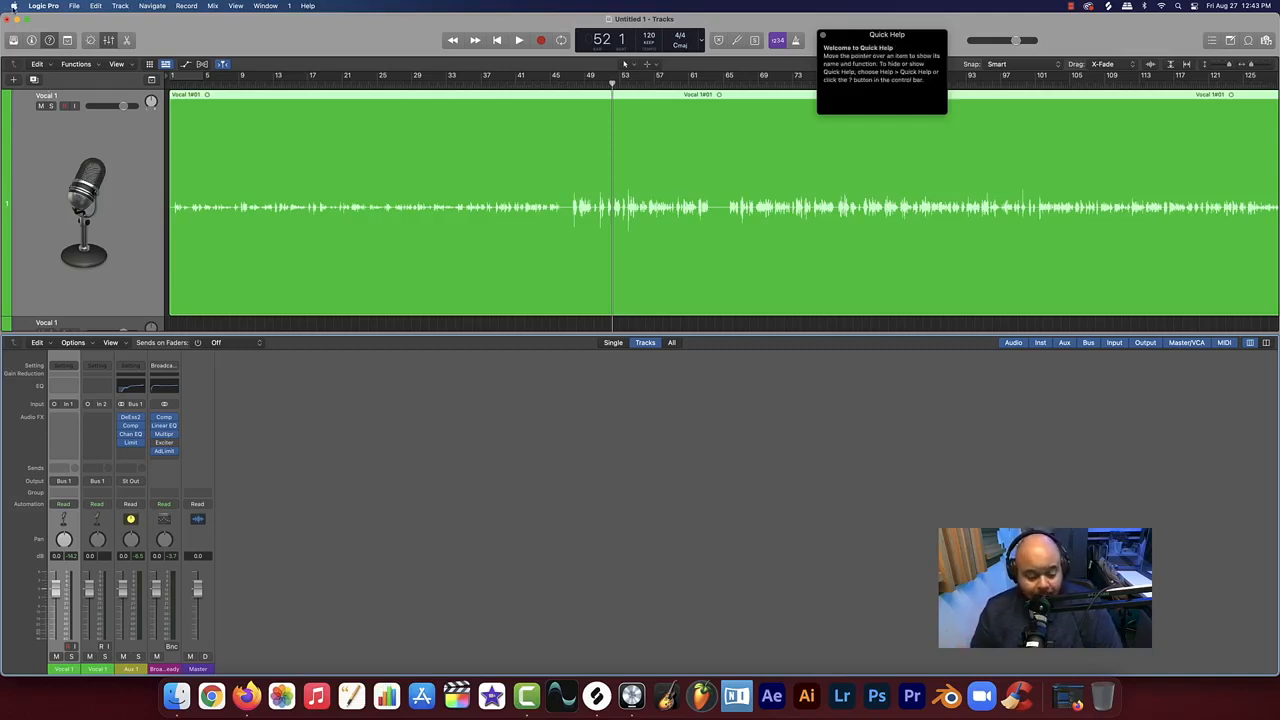
# Check the Mac's processor, memory and graphics specifications in About This Mac, and close the overview
pyautogui.click(14, 6)
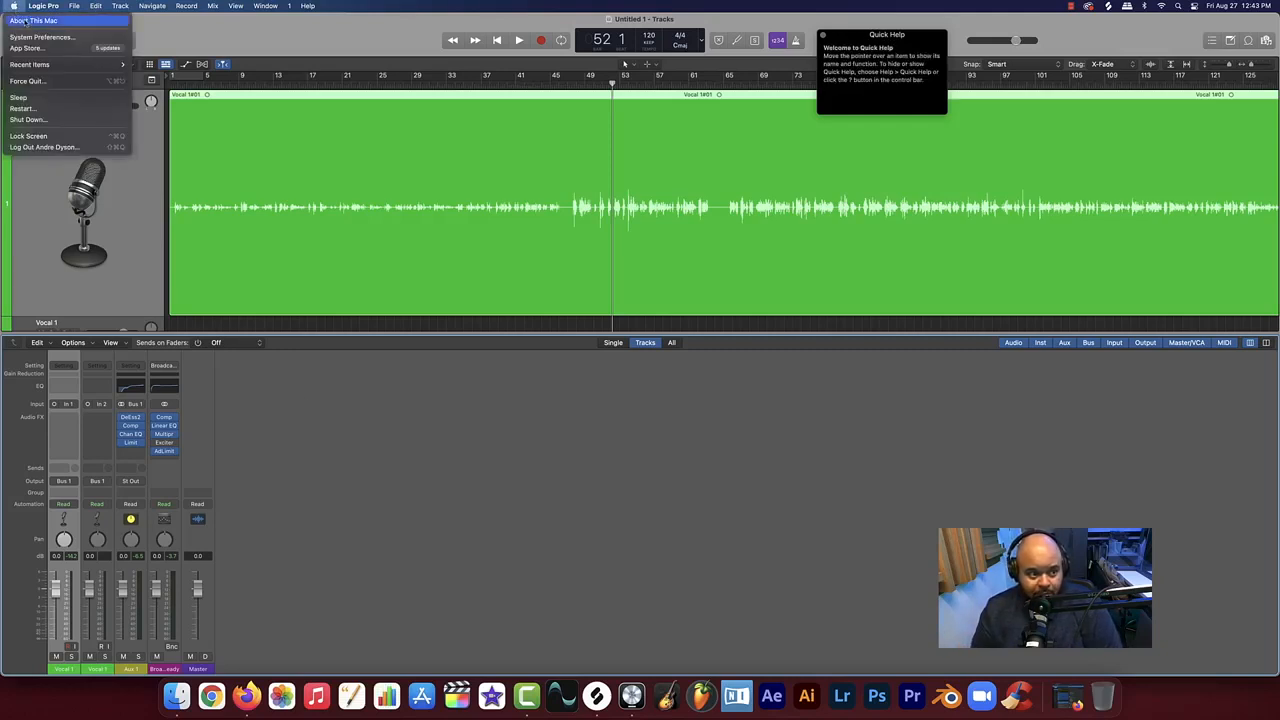
pyautogui.click(30, 21)
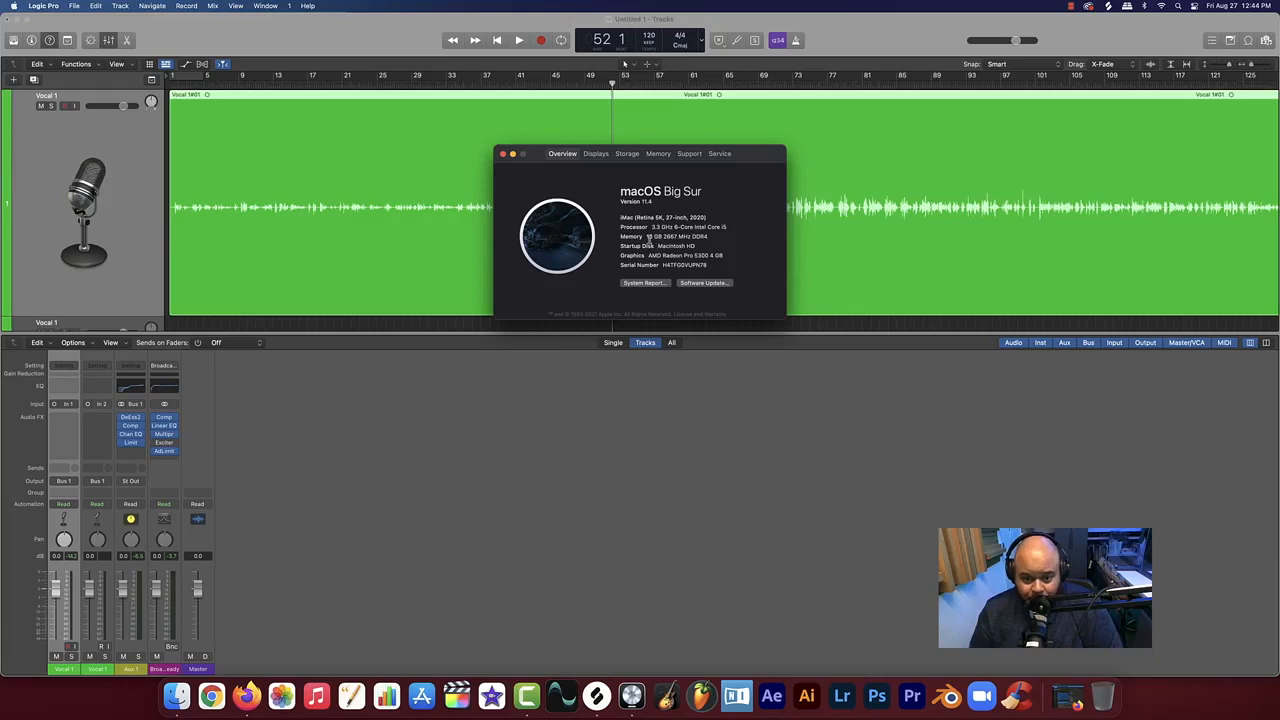
pyautogui.click(503, 155)
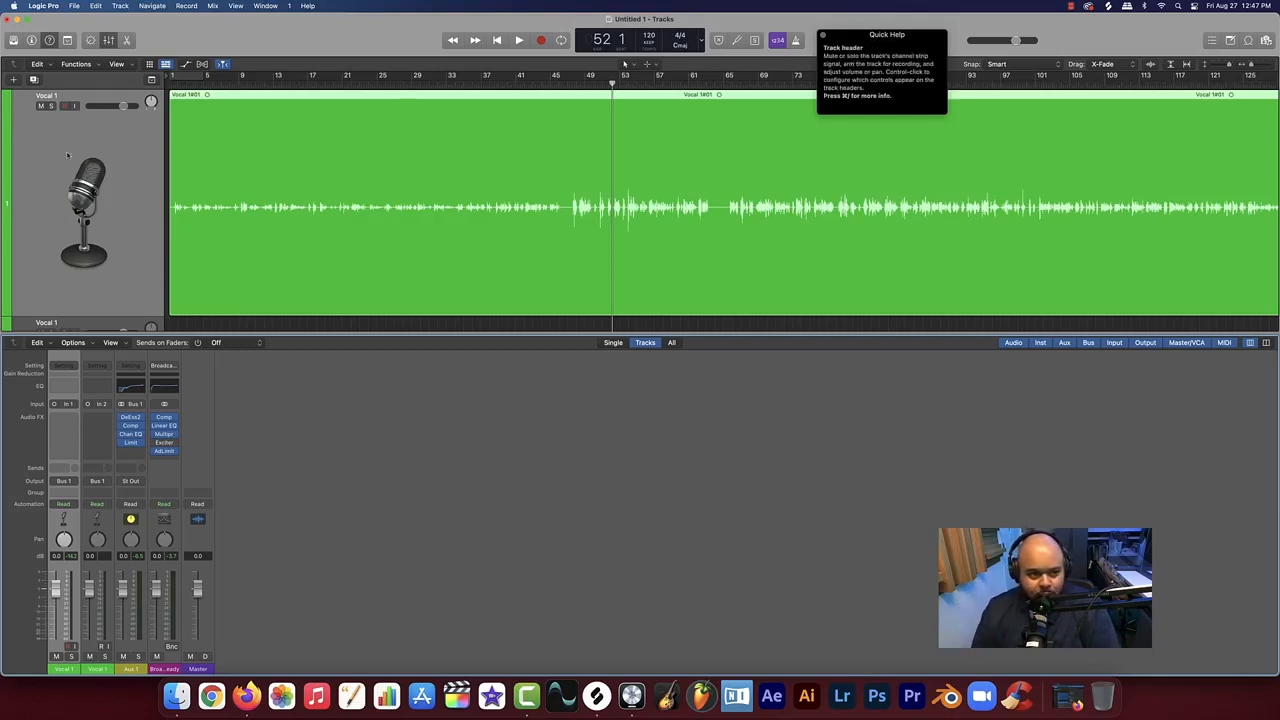
# Fit the whole recorded region in the timeline, select the duplicated Vocal 1 track, and hide the mixer
pyautogui.press('super+Left')
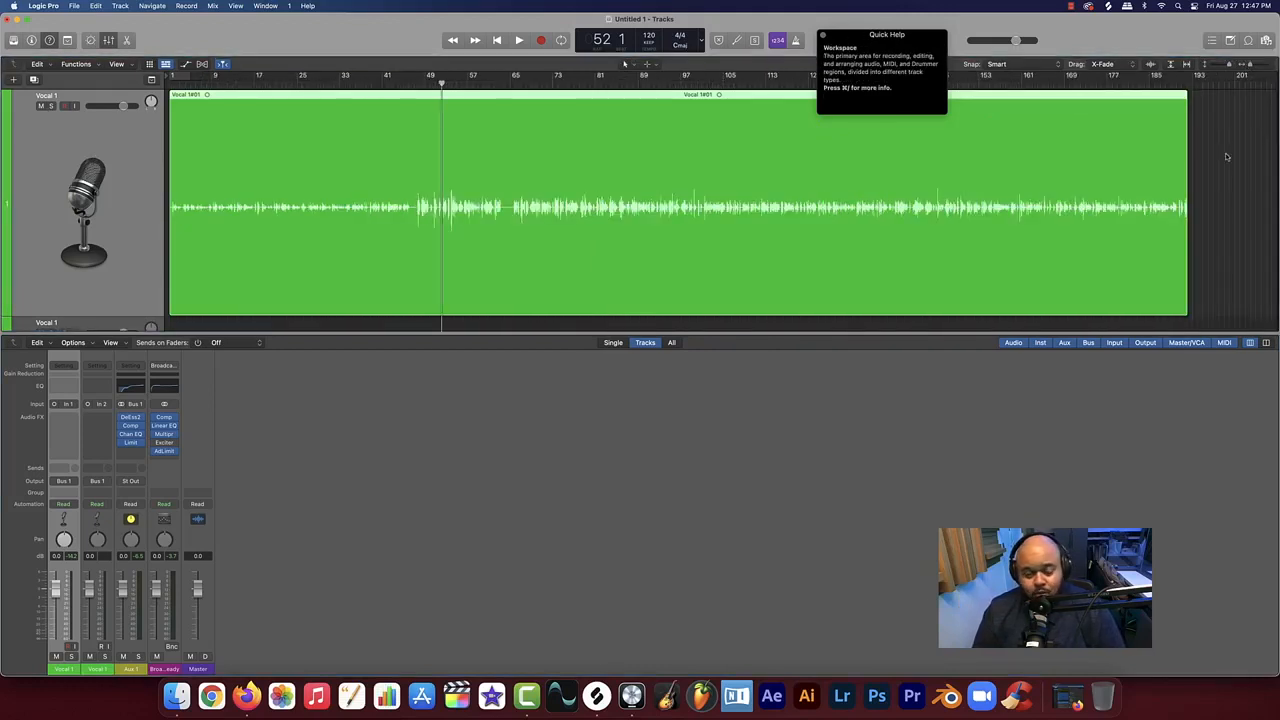
pyautogui.click(1244, 66)
pyautogui.press('super+Left')
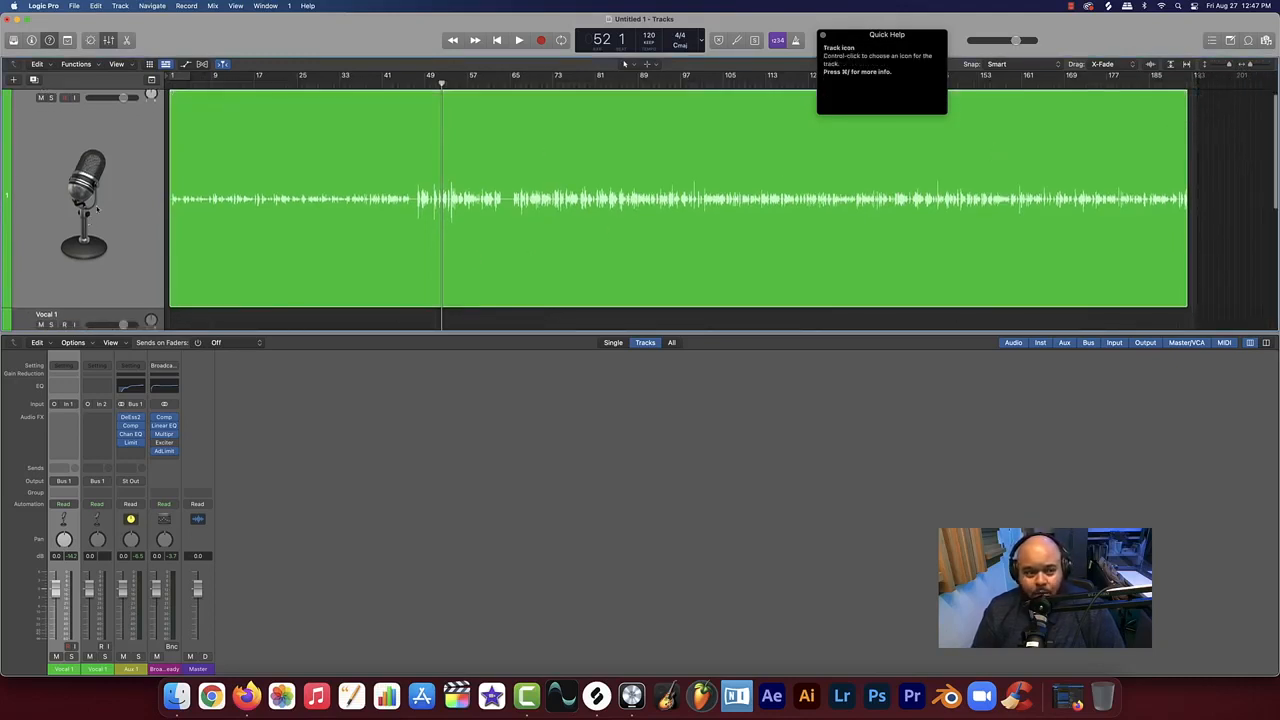
pyautogui.scroll(-4, 102, 195)
pyautogui.click(102, 195)
pyautogui.scroll(-2, 102, 195)
pyautogui.scroll(3, 102, 195)
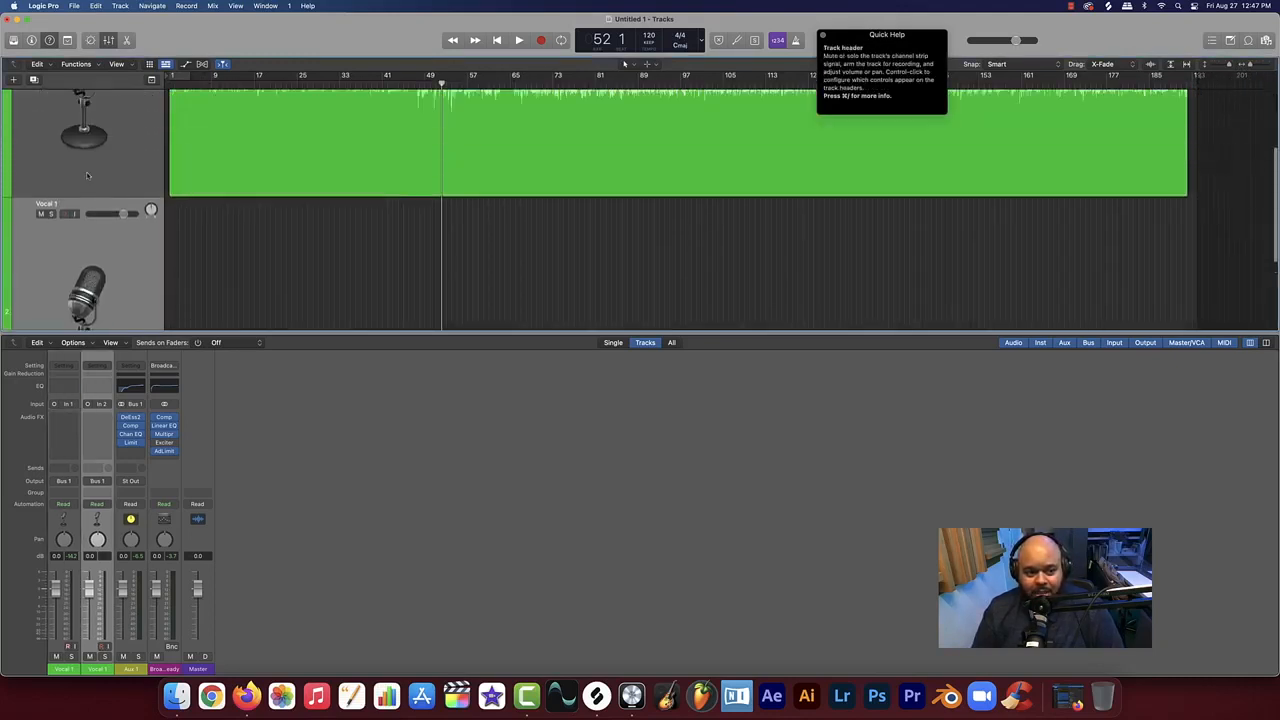
pyautogui.click(111, 41)
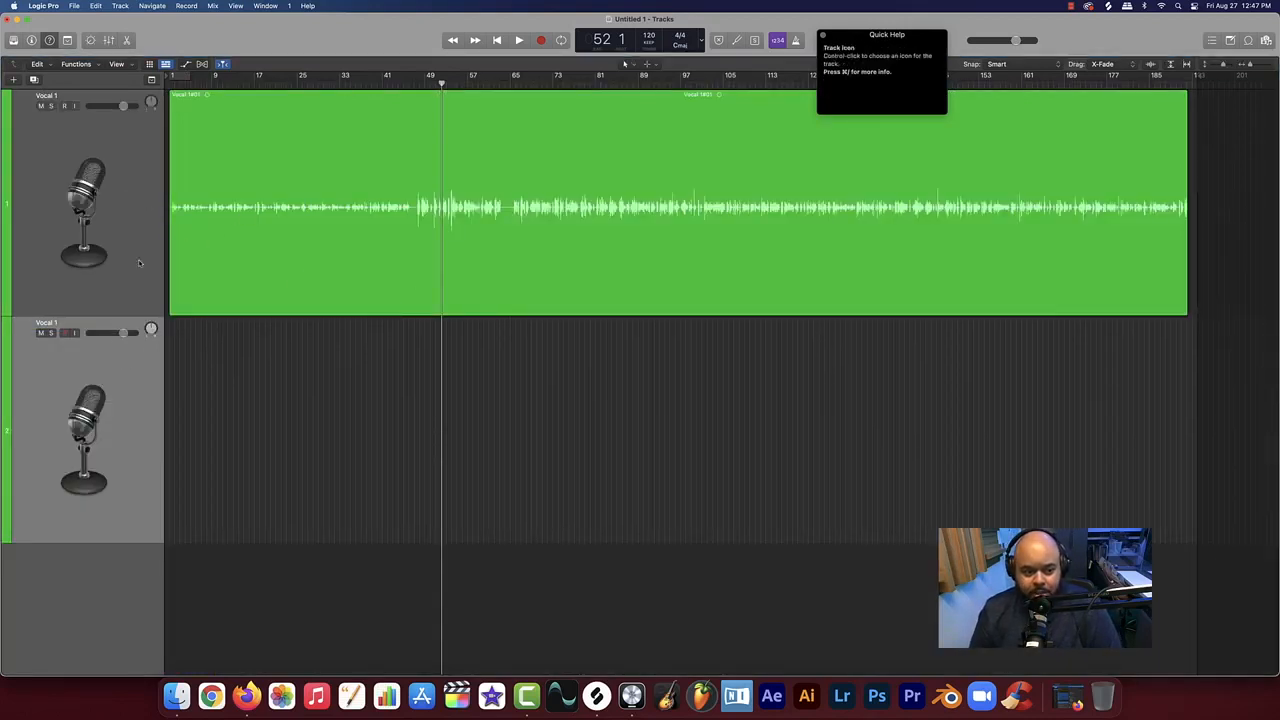
# Return the playhead to the start of the project and record-enable both Vocal 1 tracks
pyautogui.press('Return')
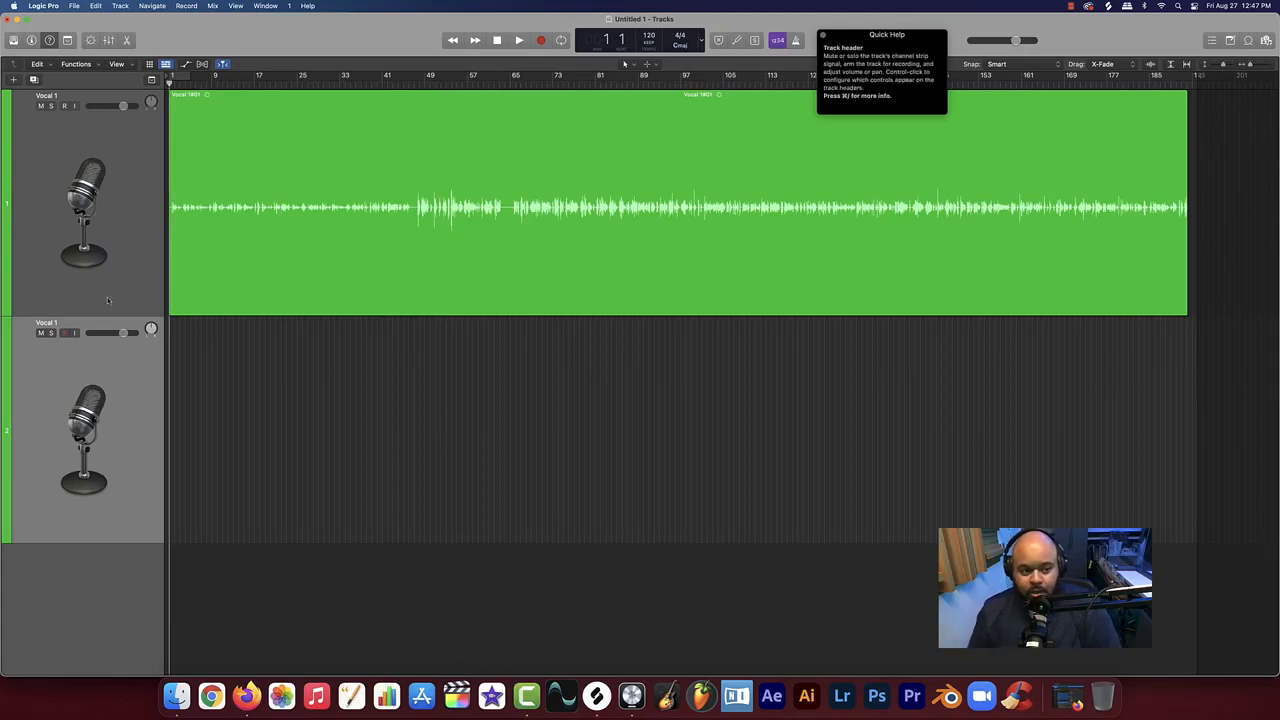
pyautogui.click(64, 106)
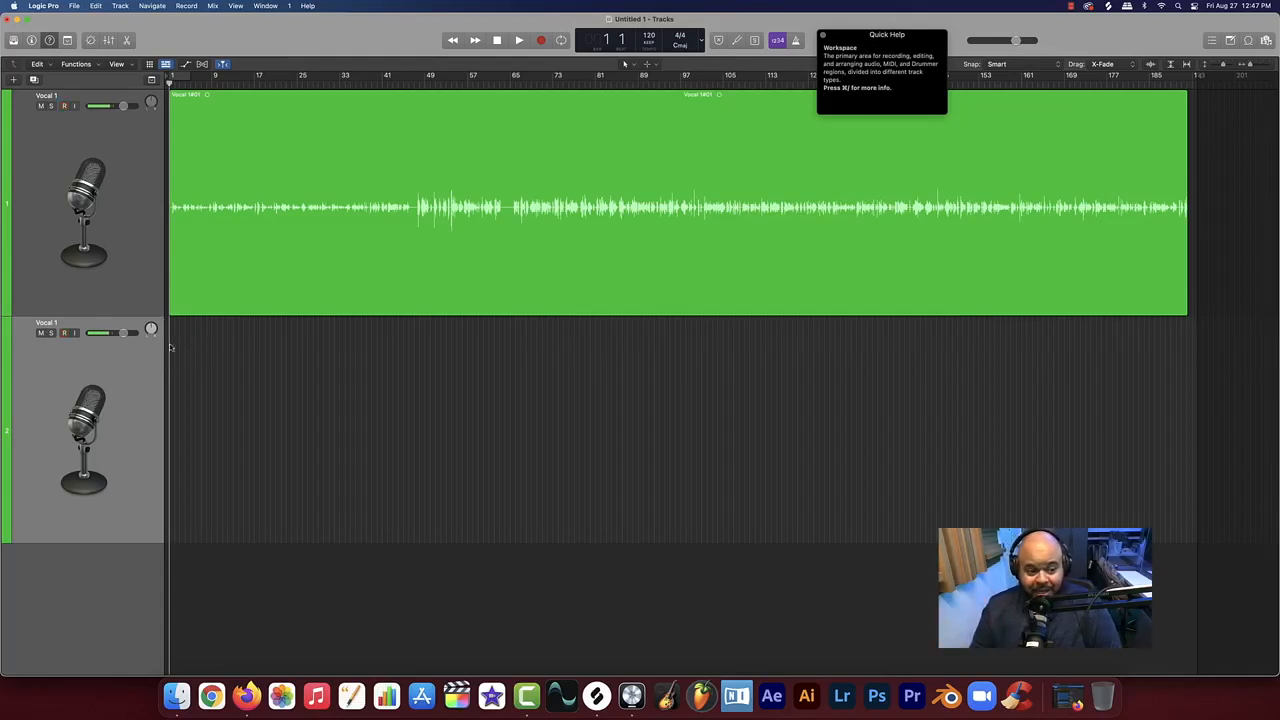
pyautogui.click(65, 333)
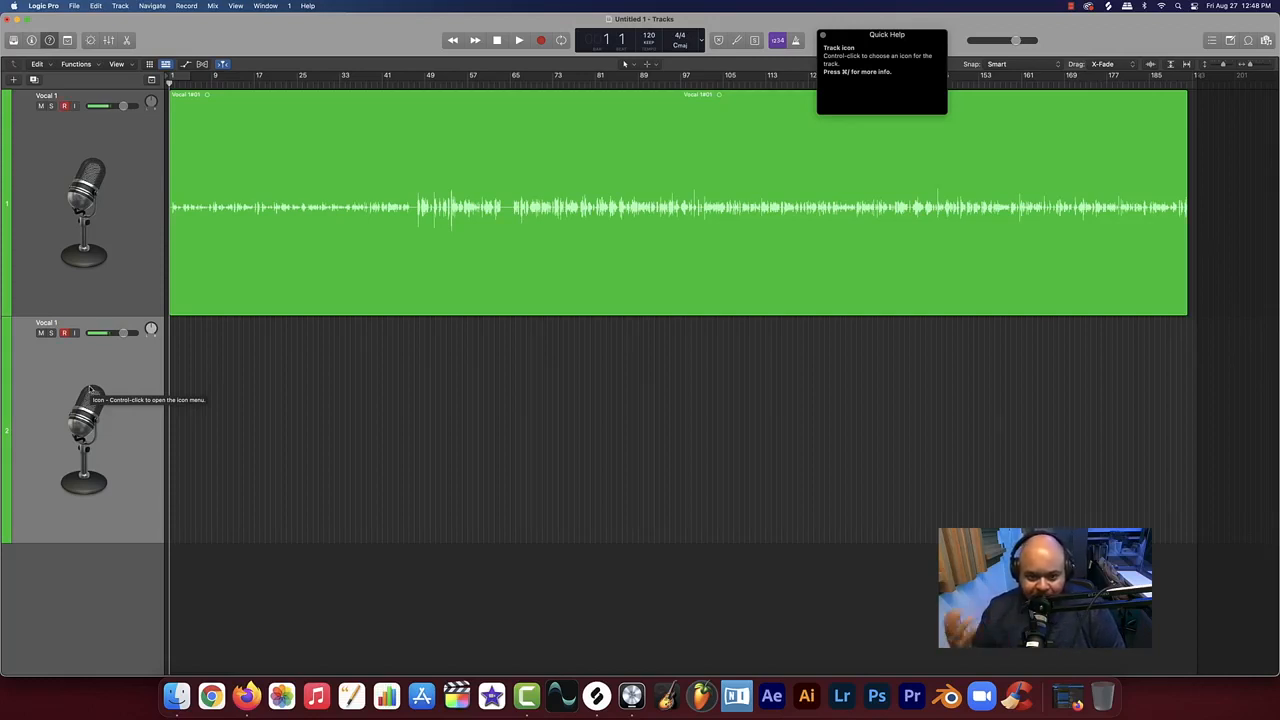
# Keep duplicating the selected Vocal 1 track until the project has eight vocal tracks, reducing the track height to fit them
pyautogui.press('super+d')
pyautogui.press('super+d')
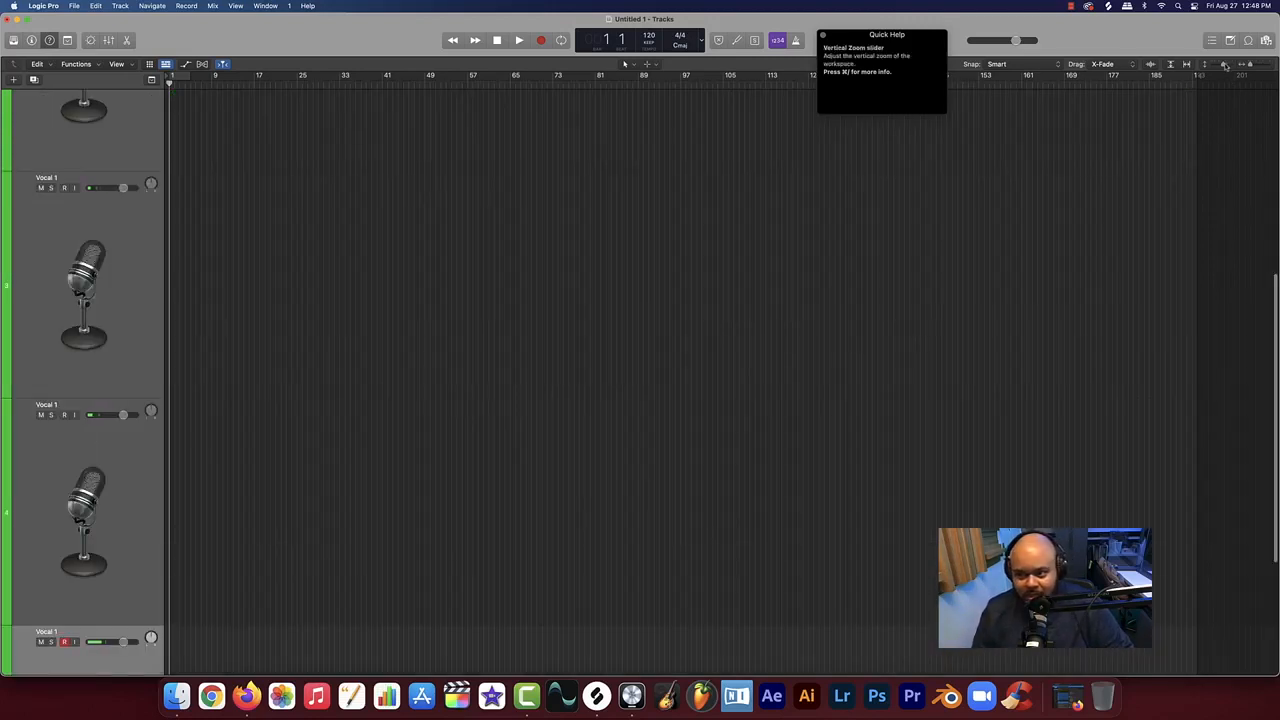
pyautogui.moveTo(1223, 66); pyautogui.dragTo(1216, 68)
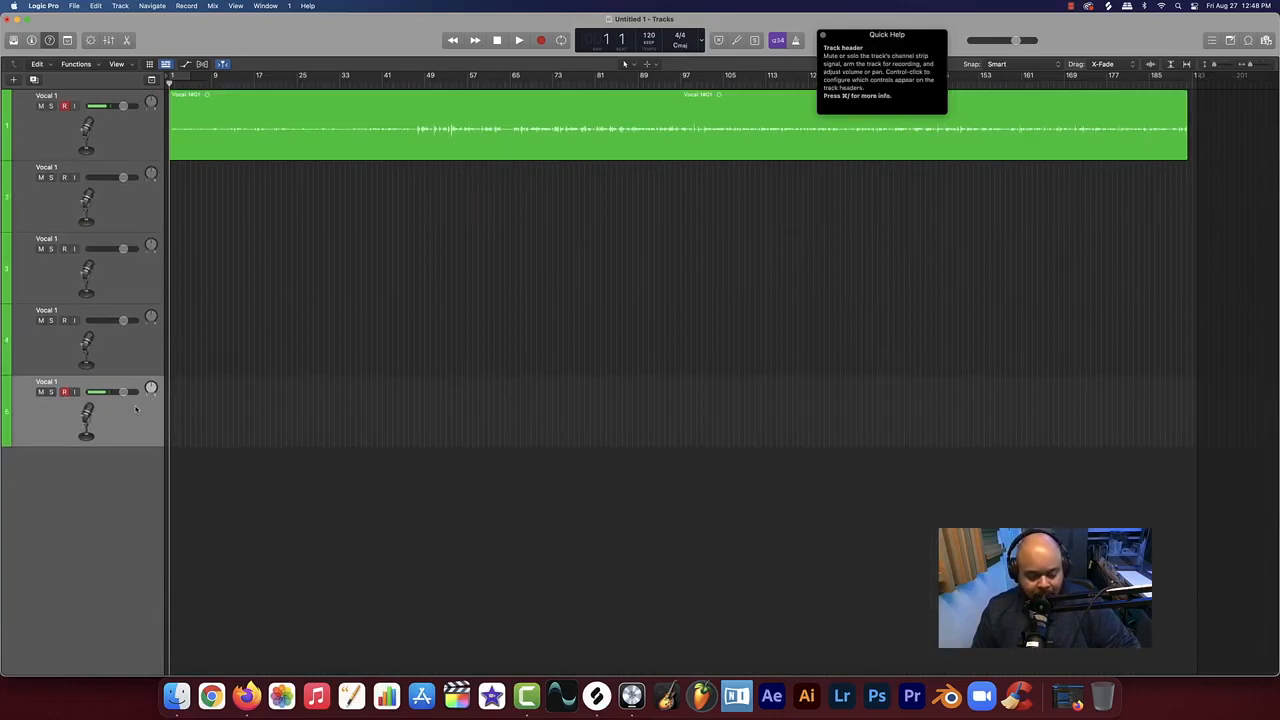
pyautogui.press('super+d')
pyautogui.press('super+d')
pyautogui.press('super+d')
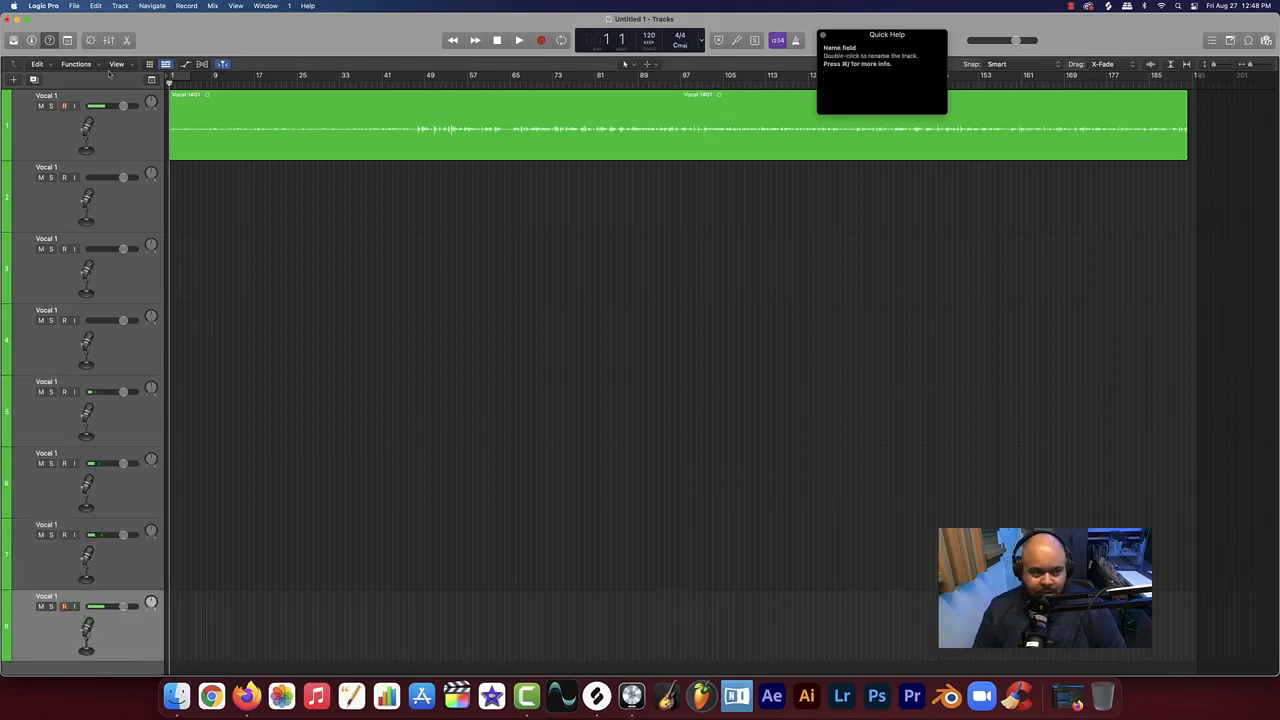
# Show the mixer, check the input choices for the second Vocal 1 channel without changing them, and hide the mixer
pyautogui.press('x')
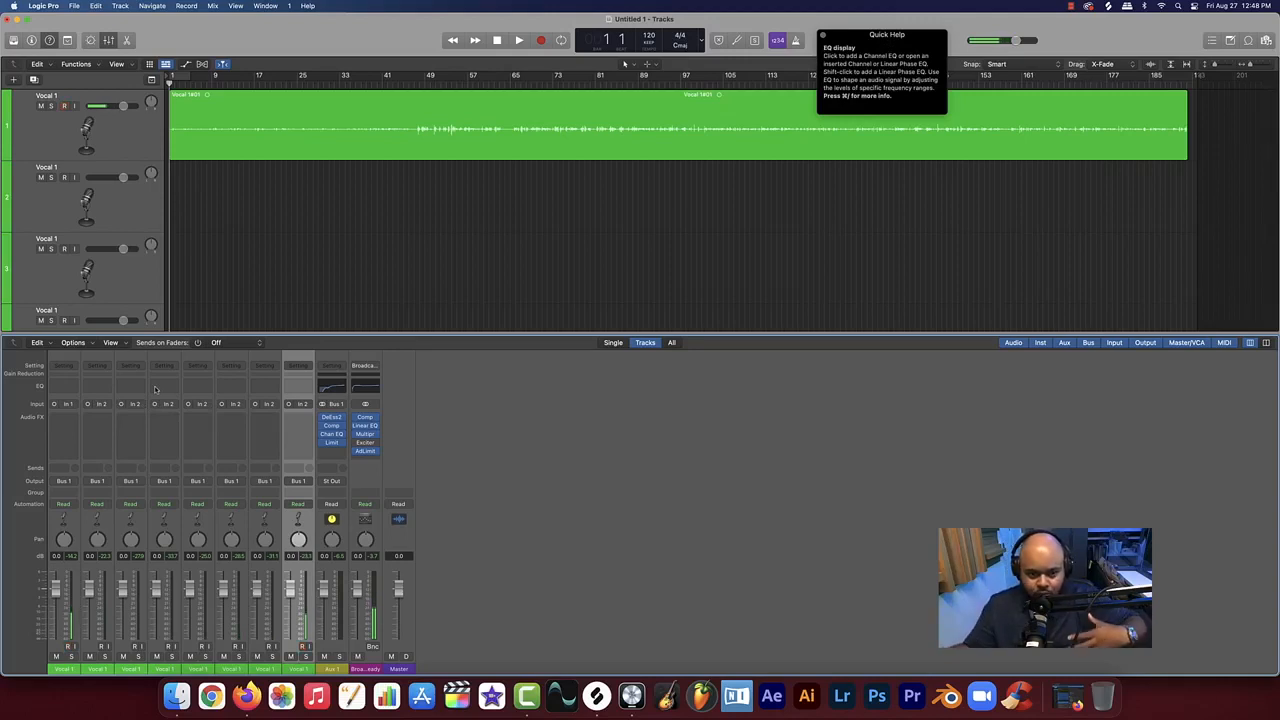
pyautogui.click(100, 404)
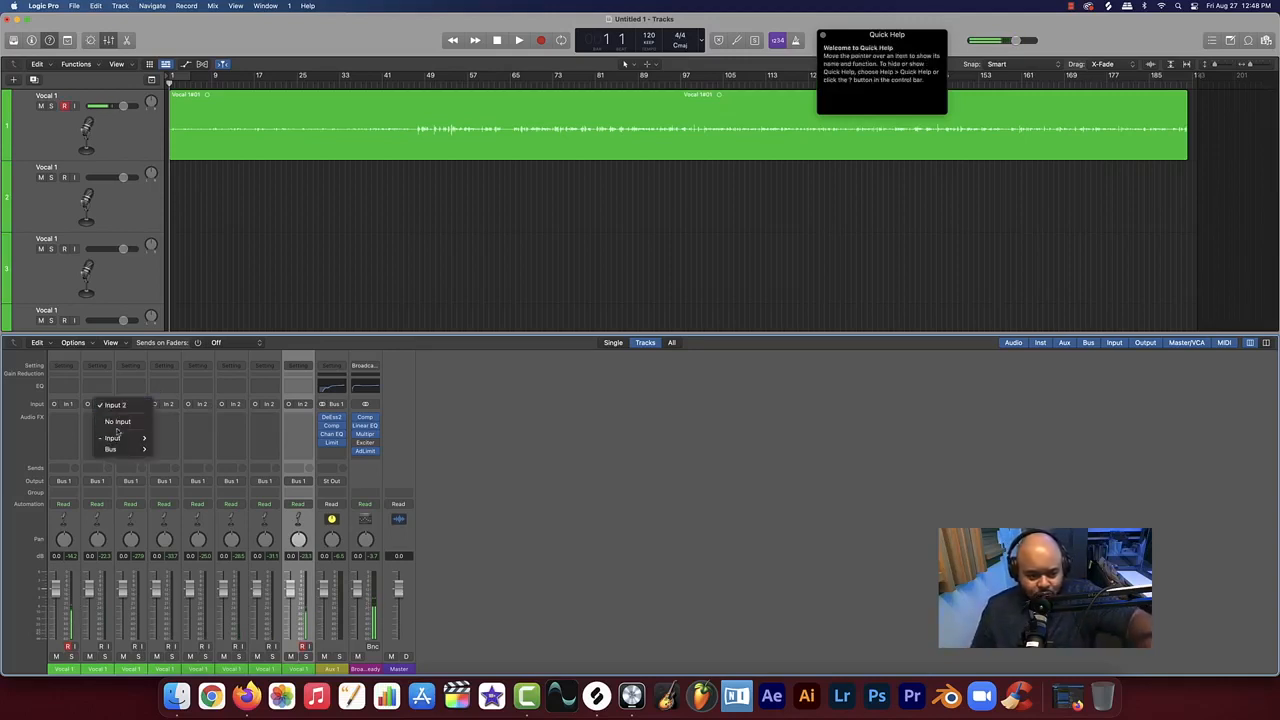
pyautogui.moveTo(118, 440)
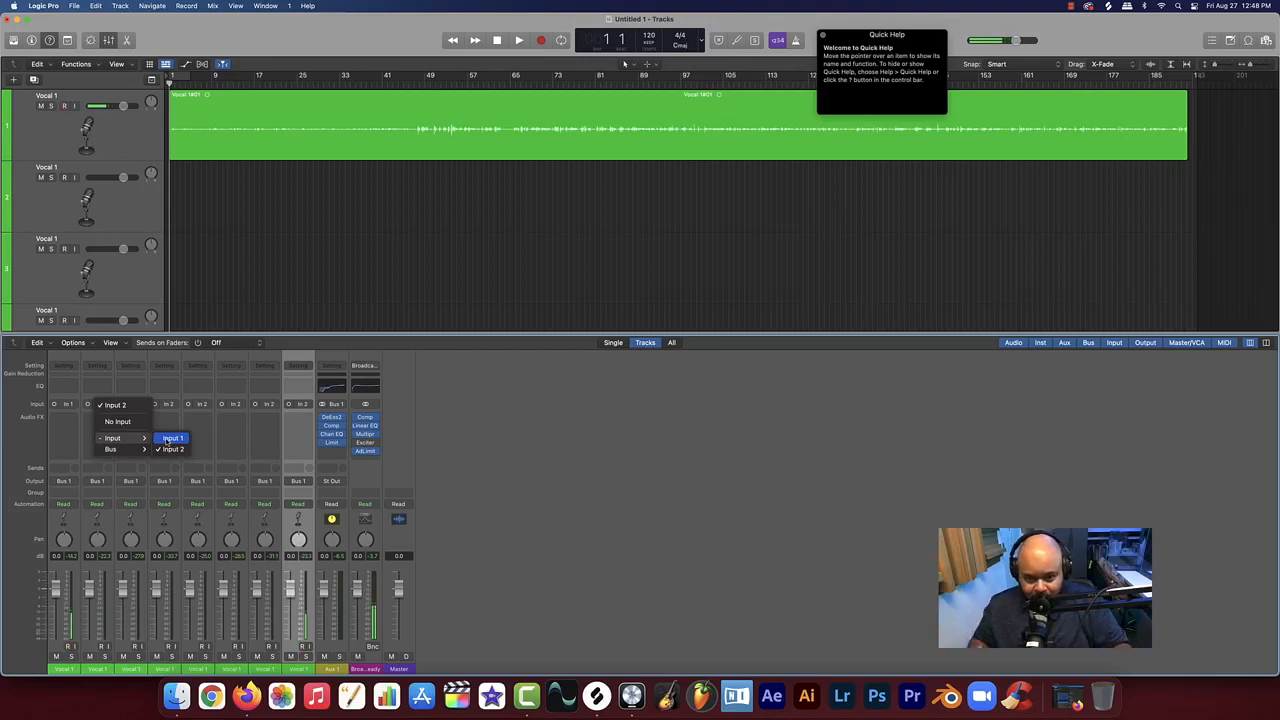
pyautogui.press('Escape')
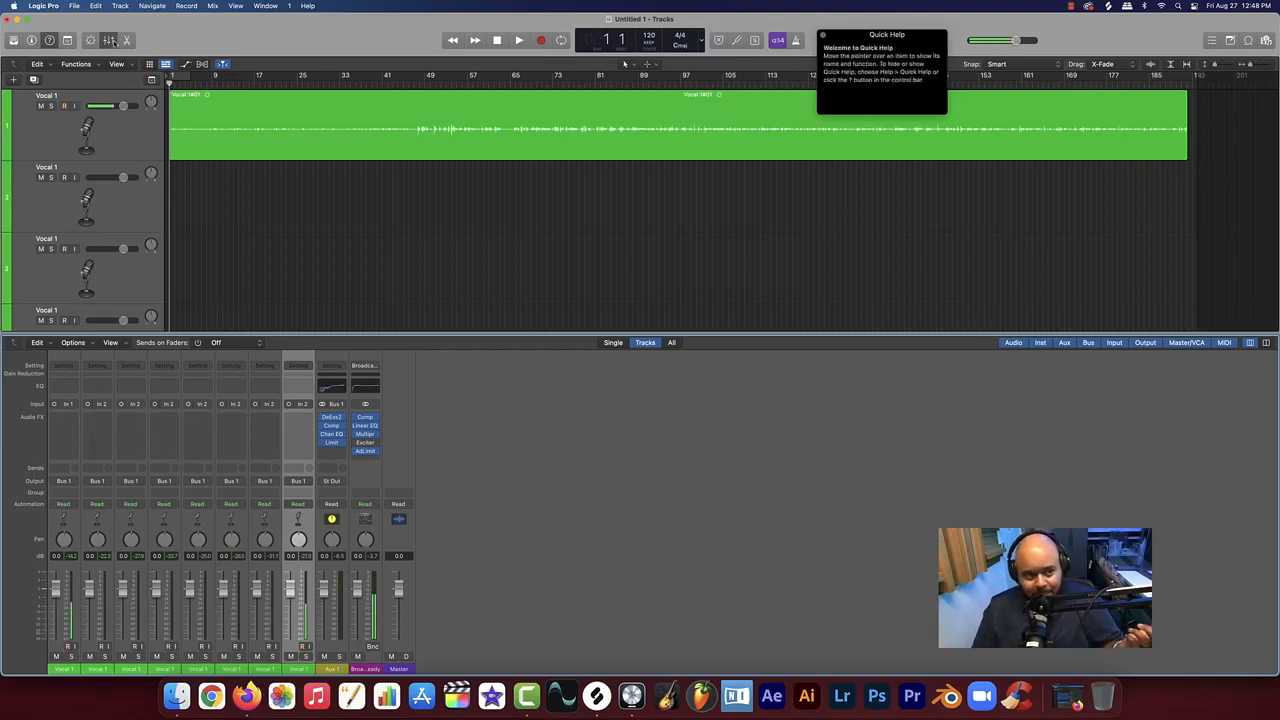
pyautogui.press('x')
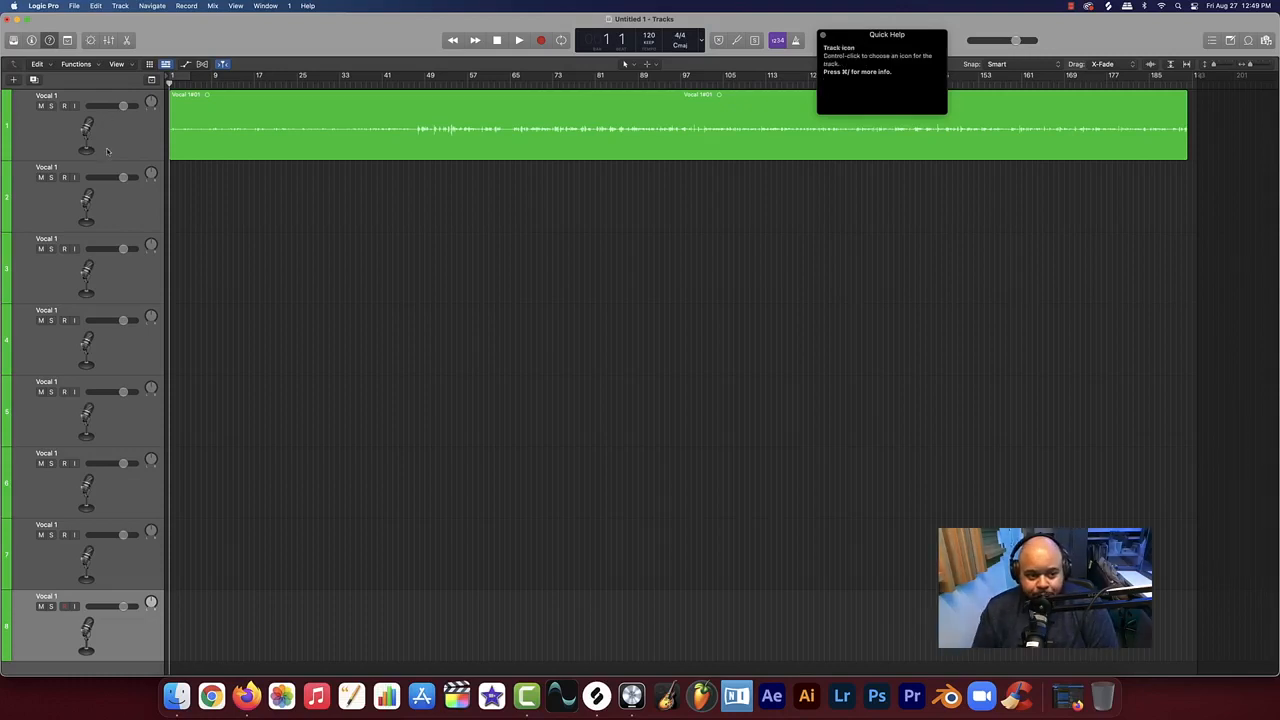
# Close the Quick Help window and select the first Vocal 1 track
pyautogui.click(117, 202)
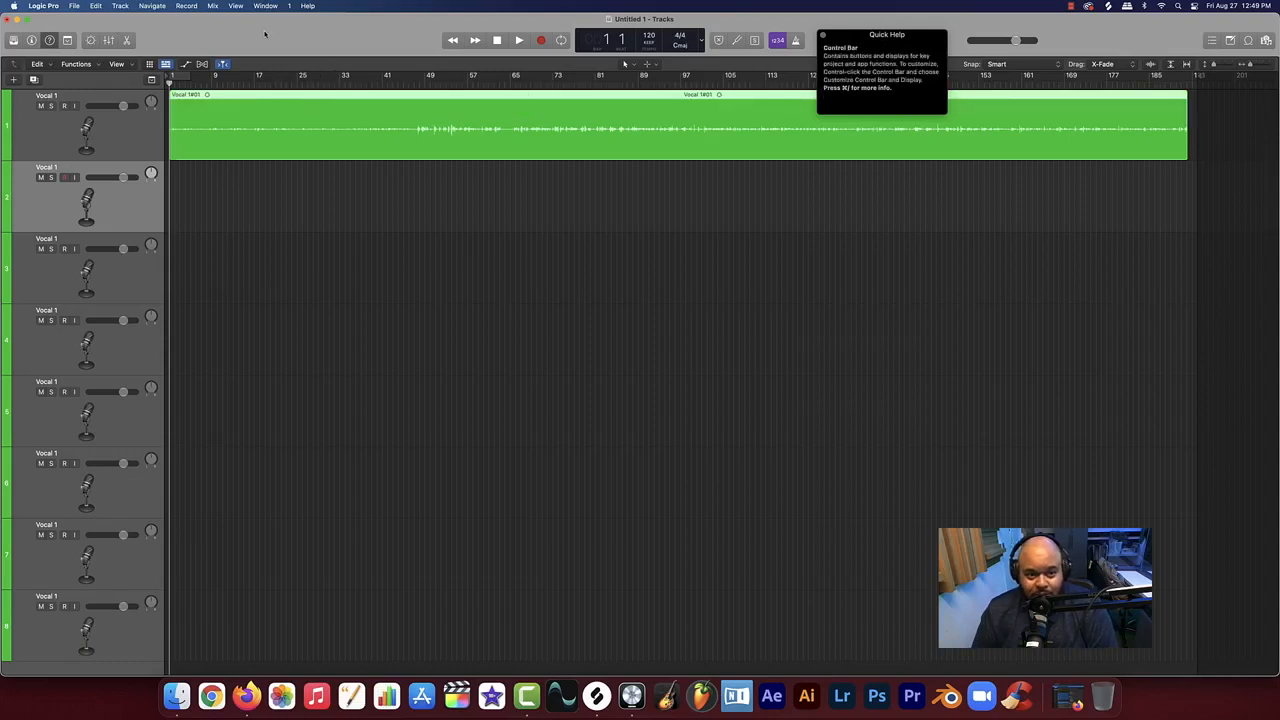
pyautogui.click(822, 34)
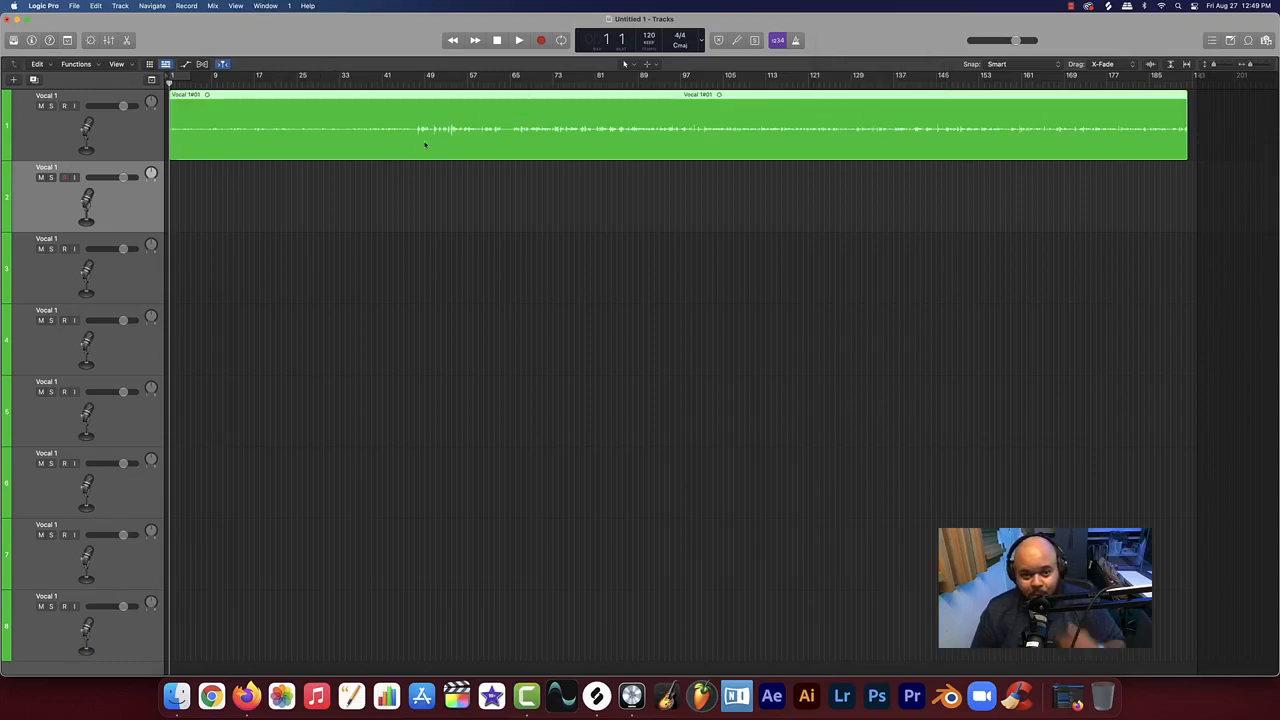
pyautogui.click(138, 148)
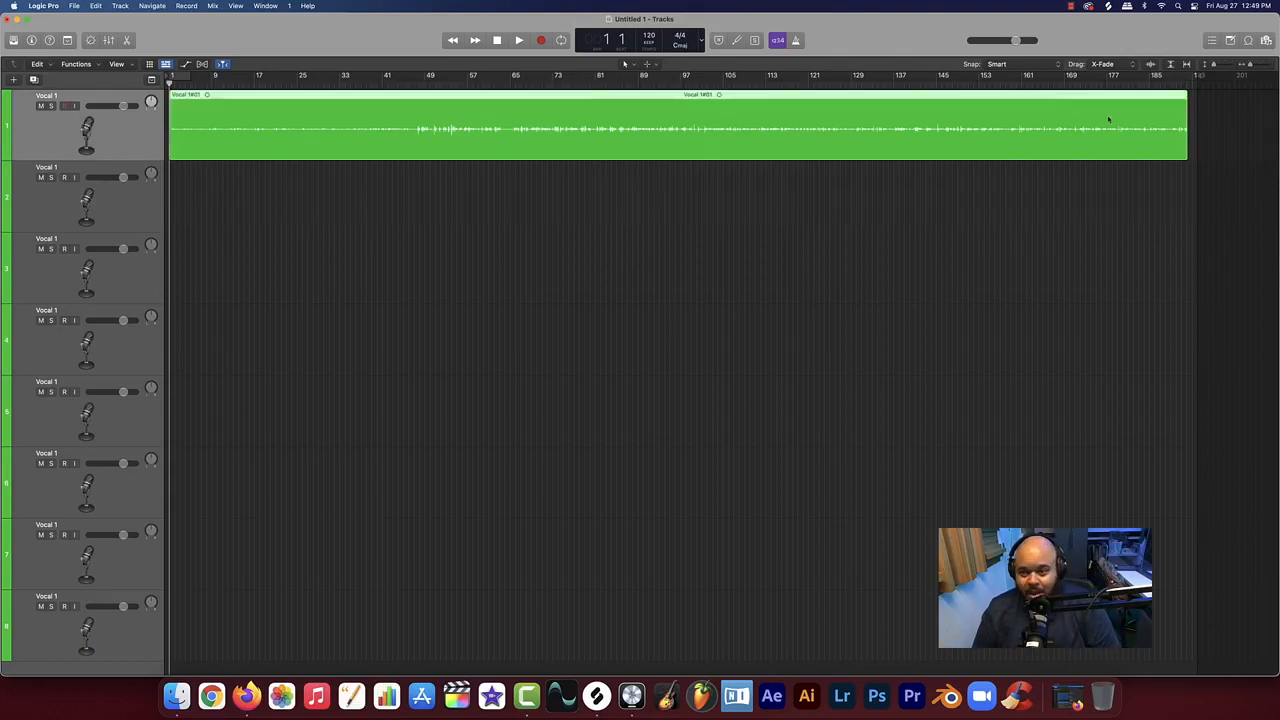
# Start a Save As of the project named Vocal Recording, with the Desktop as the save location
pyautogui.click(74, 6)
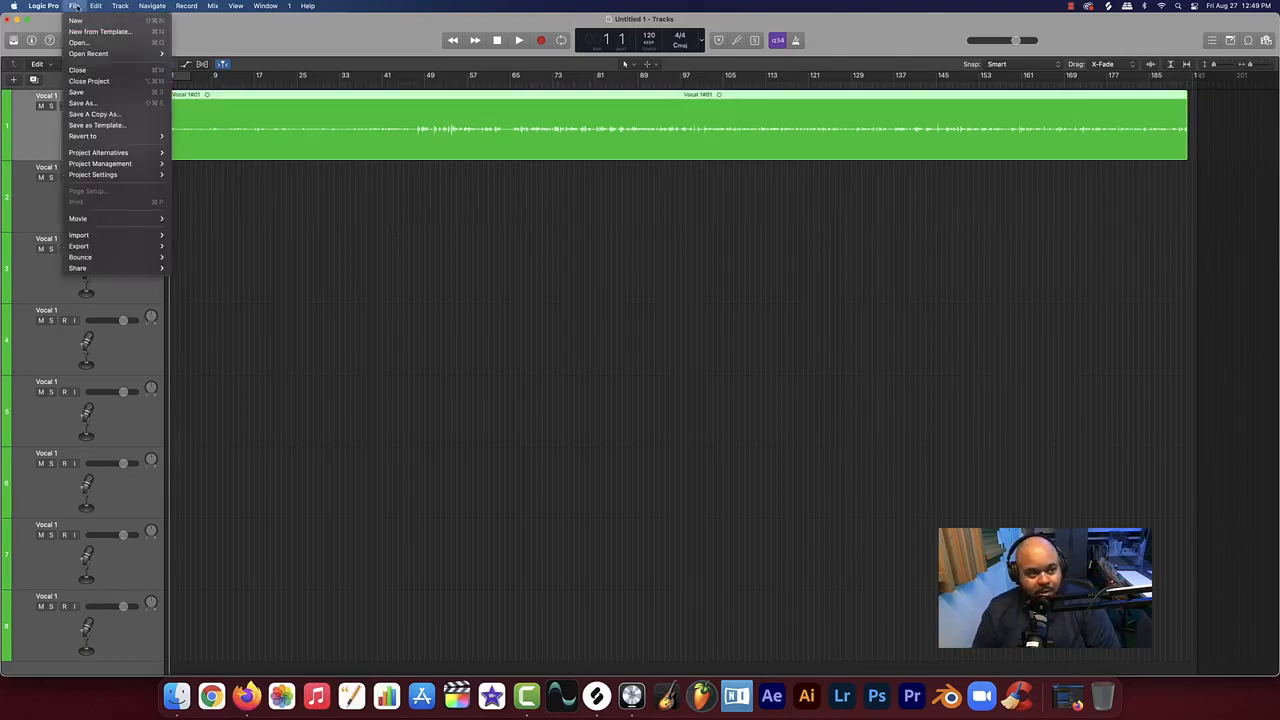
pyautogui.click(84, 105)
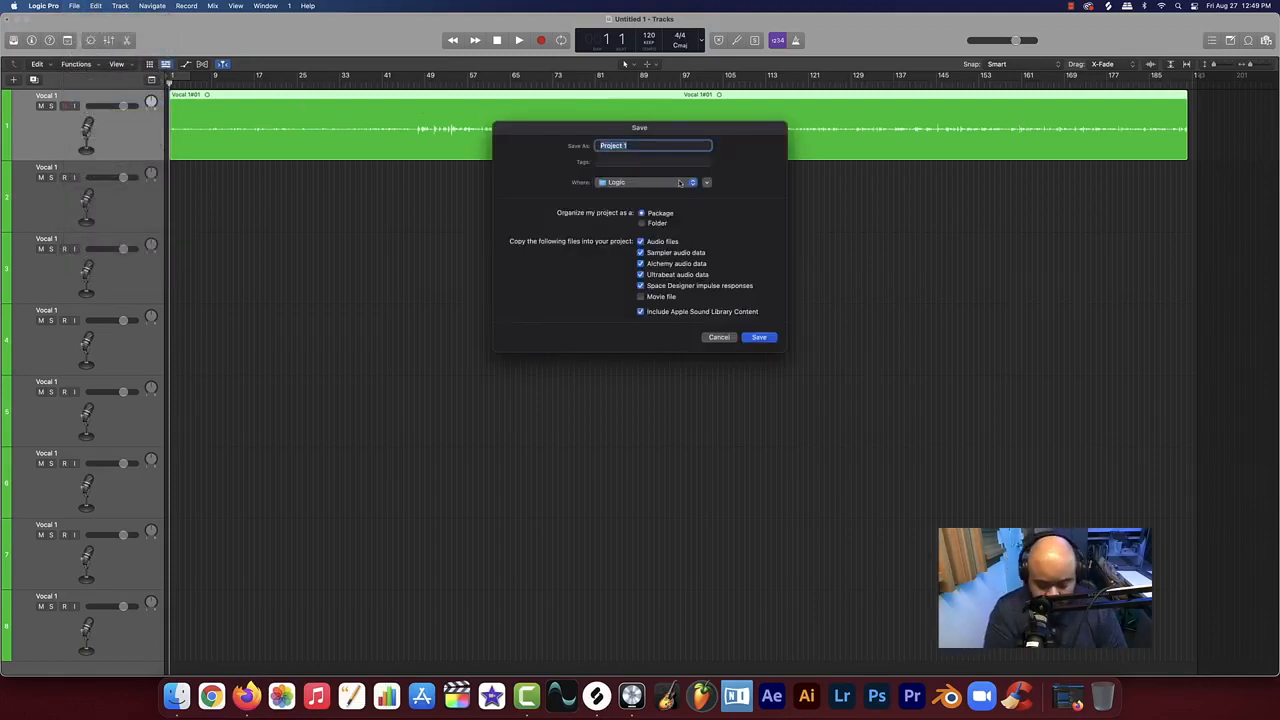
pyautogui.write('Vocal R')
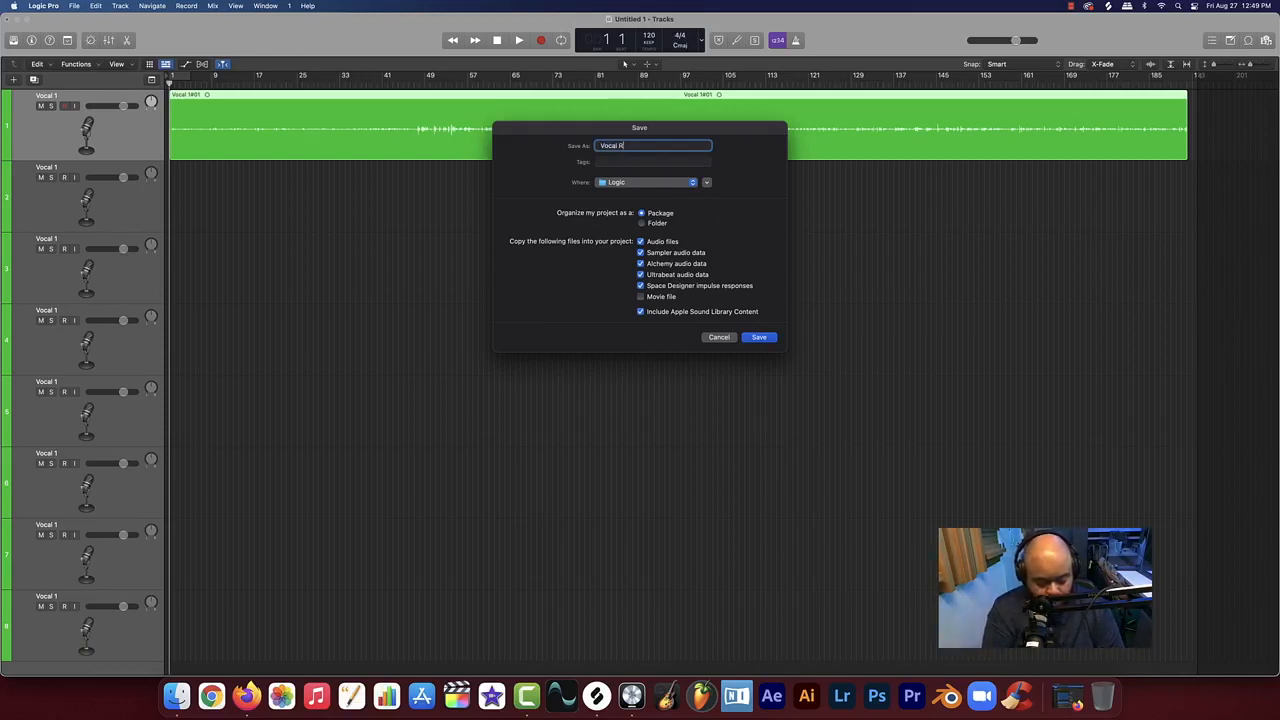
pyautogui.write('ecording')
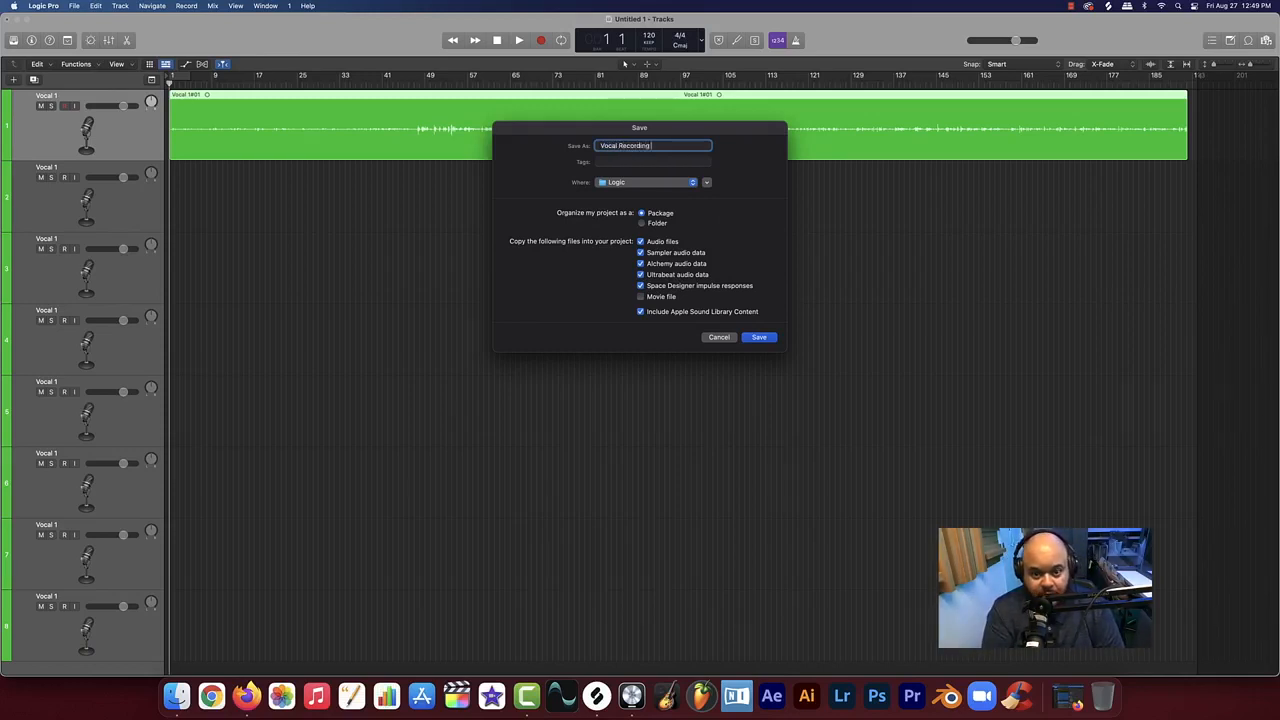
pyautogui.click(672, 183)
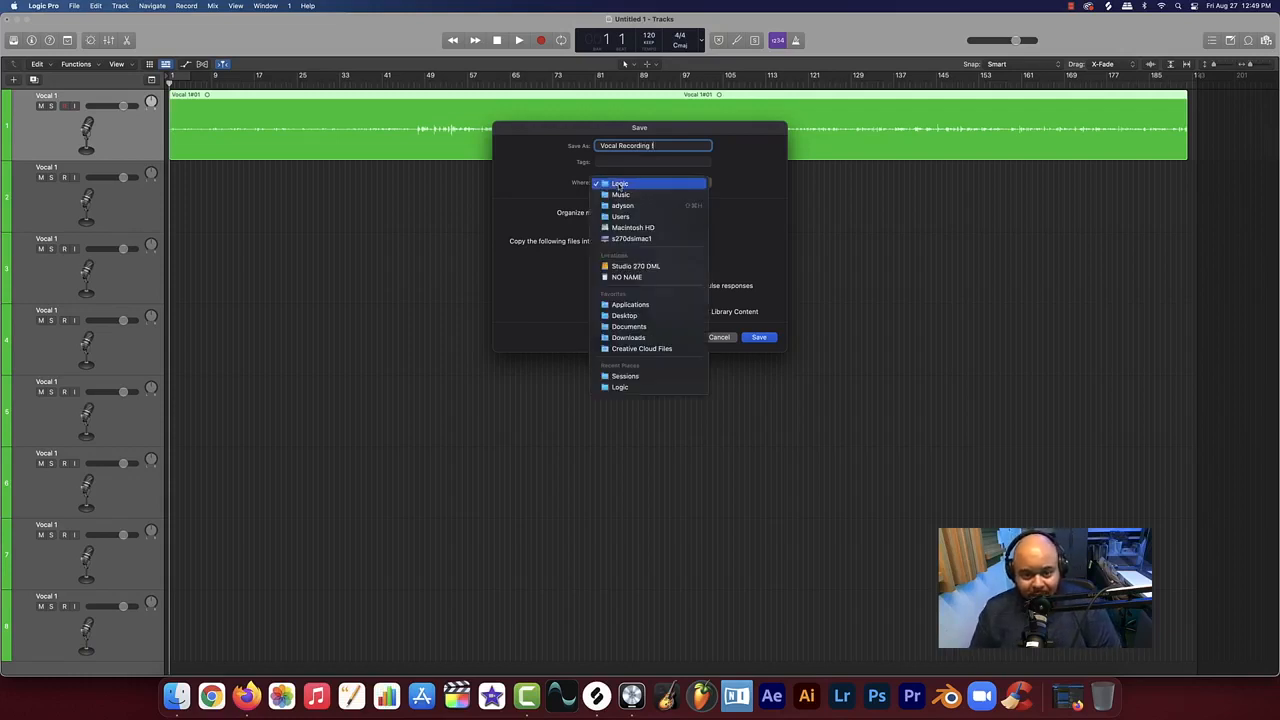
pyautogui.click(624, 315)
pyautogui.click(623, 181)
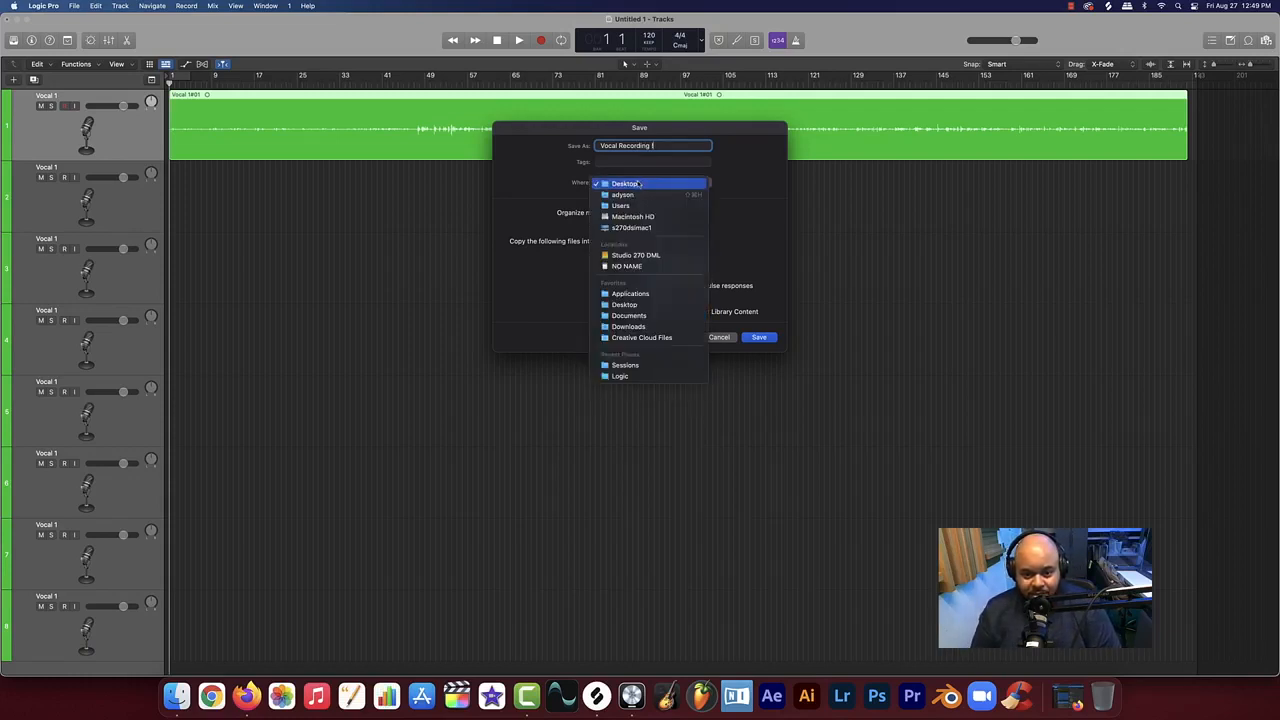
pyautogui.click(623, 181)
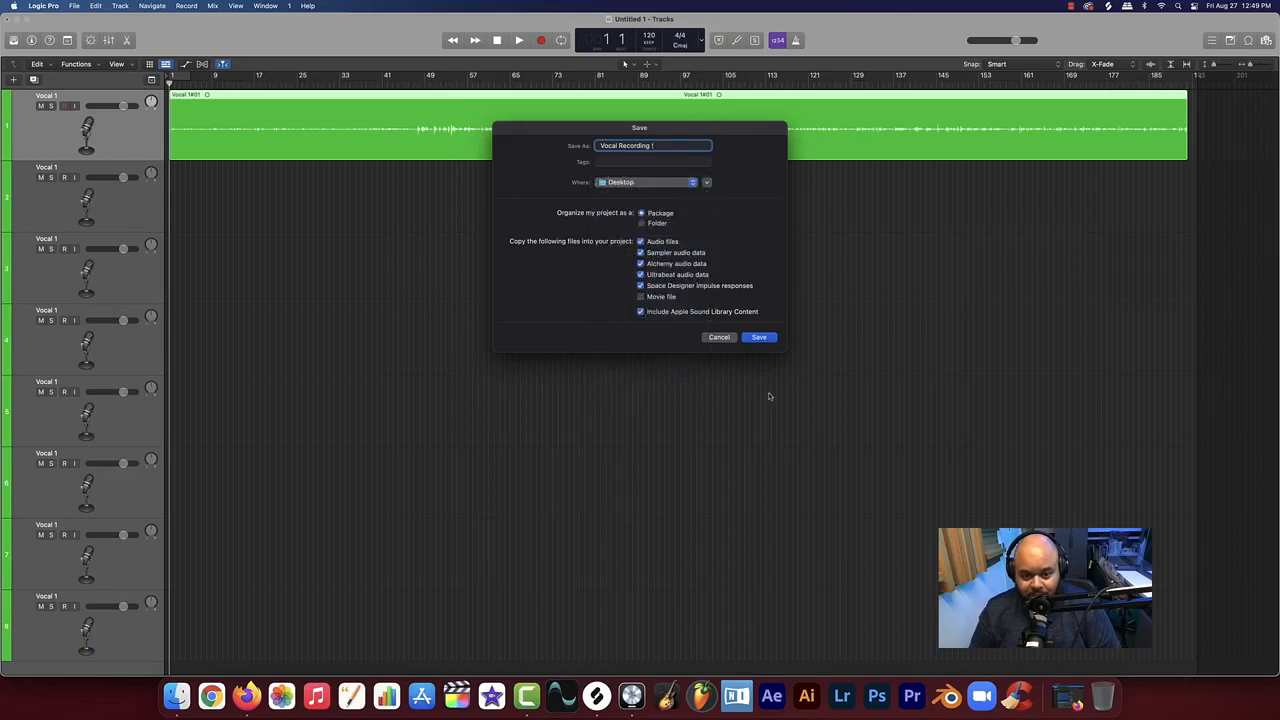
# Try the Folder option for organizing the project, return to Package, and cancel the save
pyautogui.click(642, 223)
pyautogui.click(642, 213)
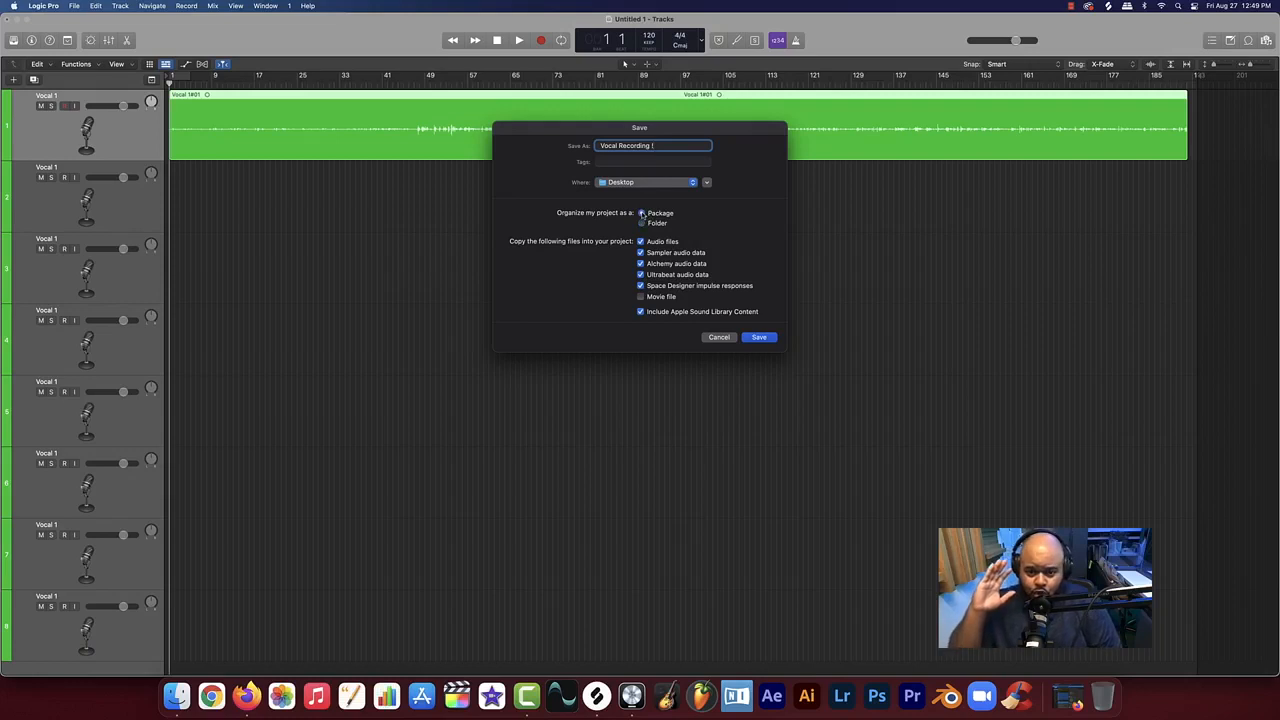
pyautogui.press('BackSpace')
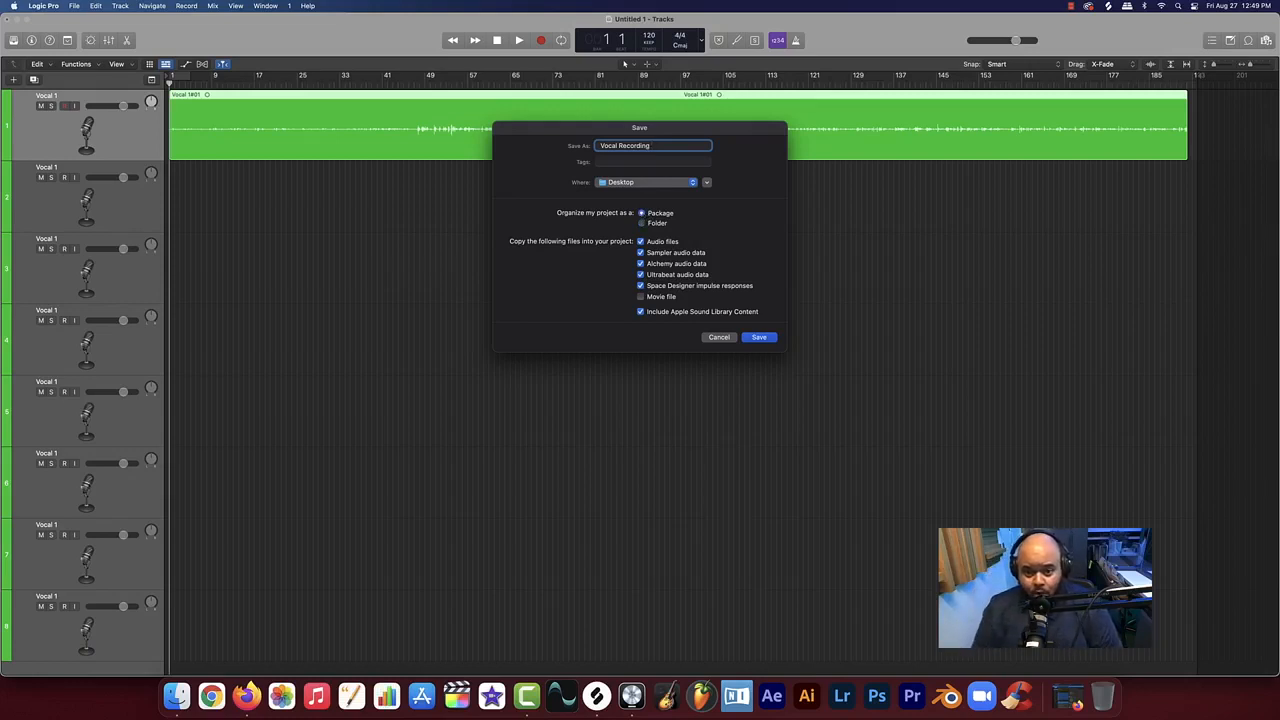
pyautogui.click(719, 337)
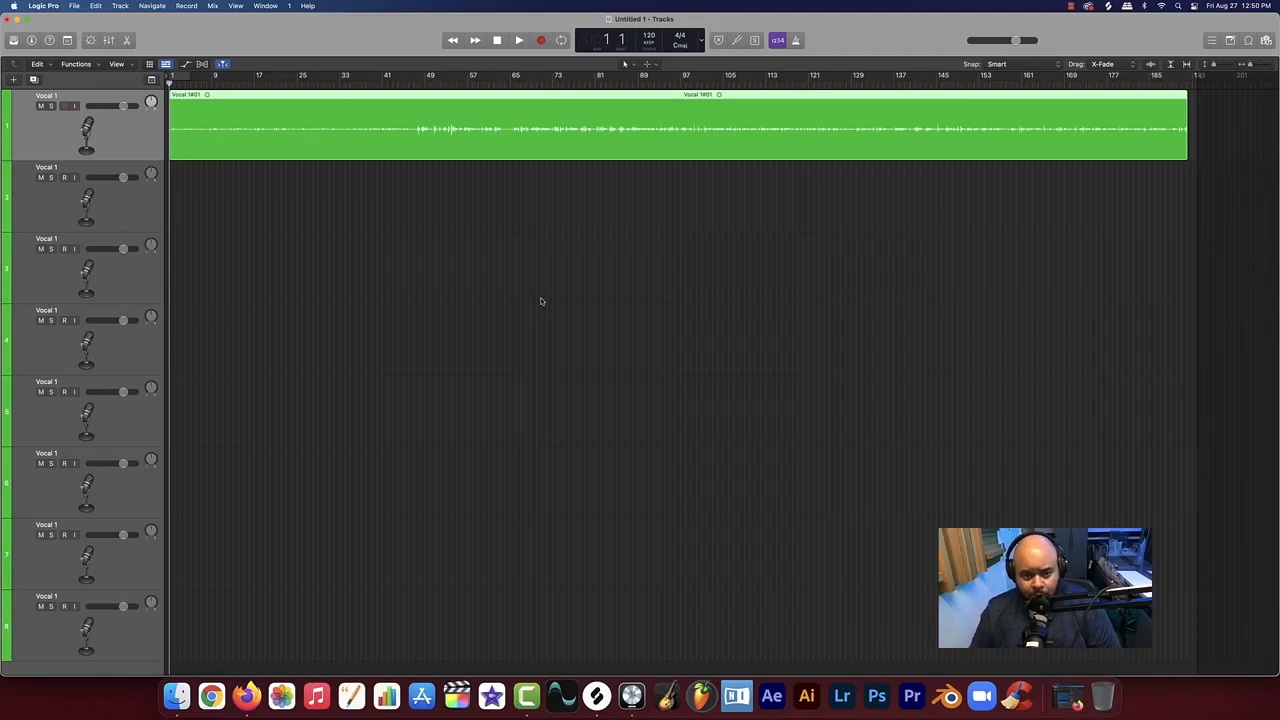
# Review the project's export options for tracks as audio files and its import options, without applying any
pyautogui.click(119, 176)
pyautogui.click(74, 5)
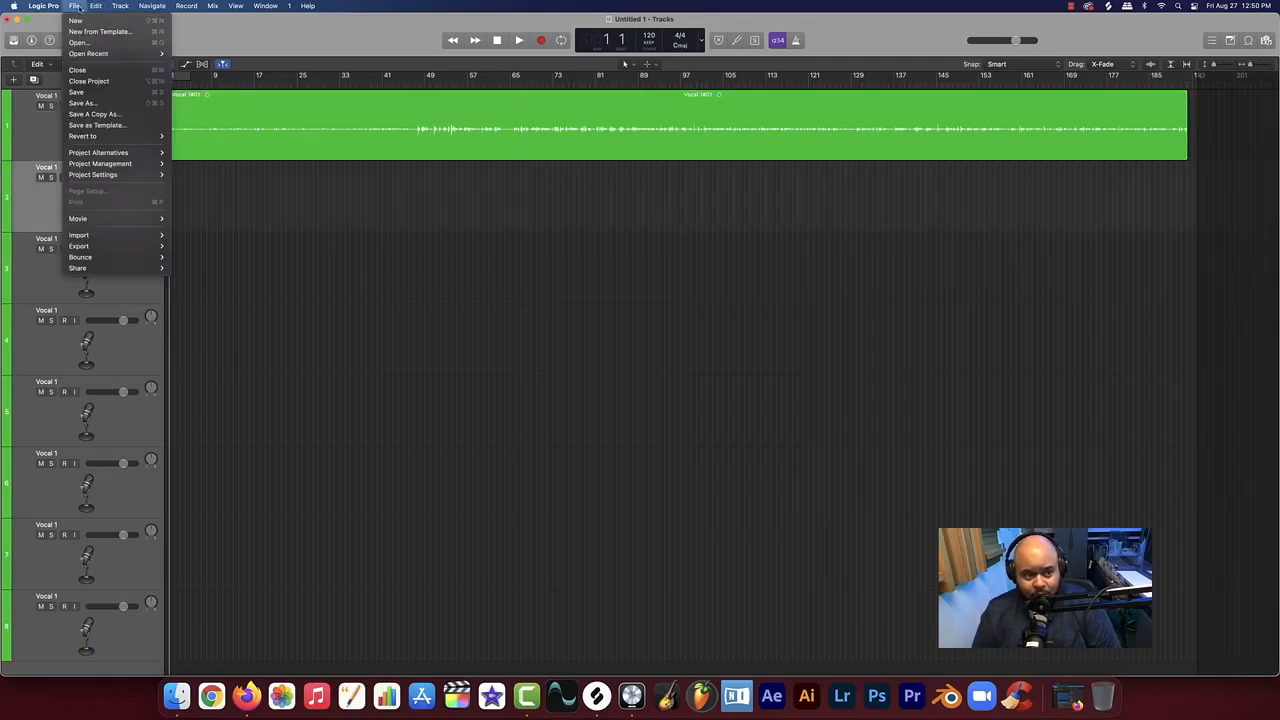
pyautogui.moveTo(107, 251)
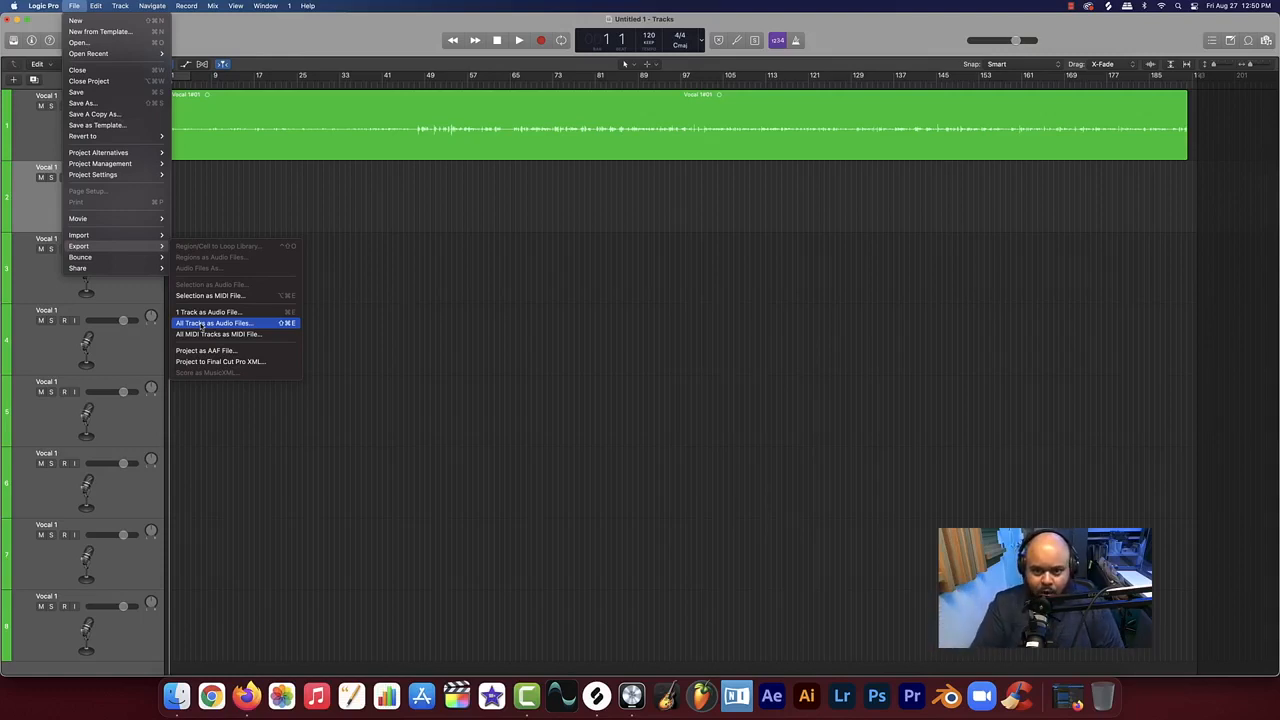
pyautogui.press('Escape')
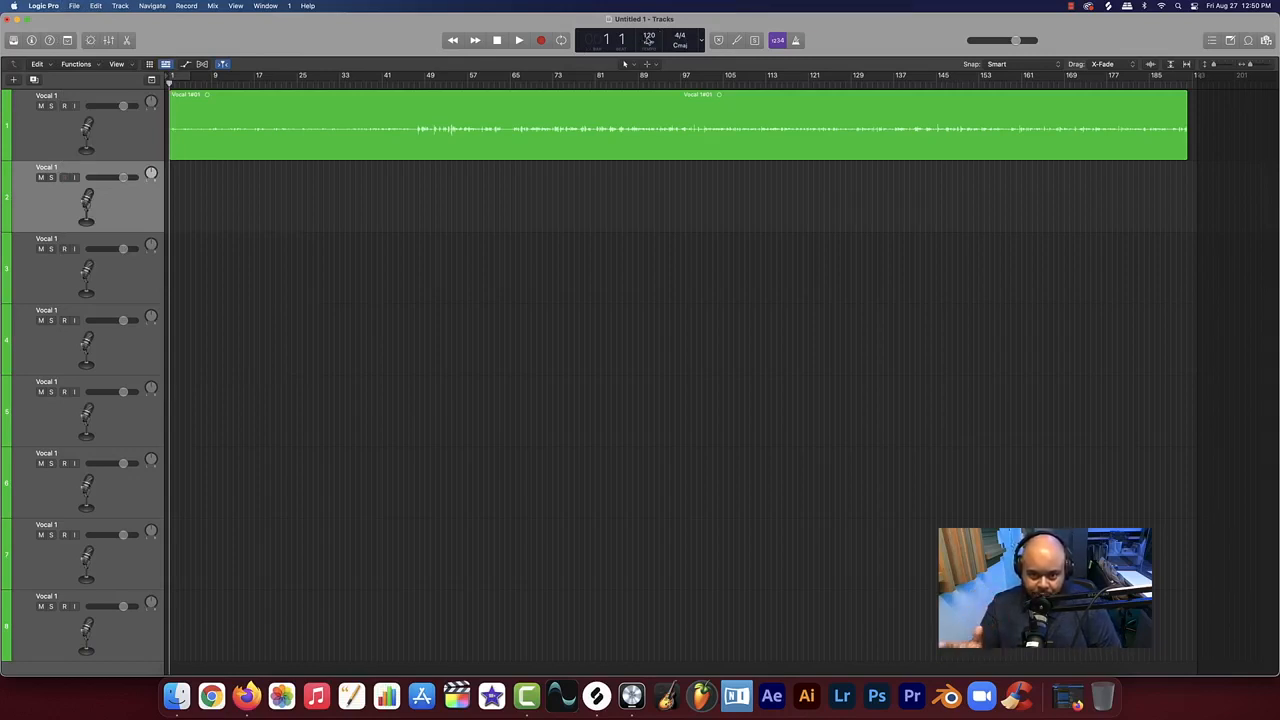
pyautogui.click(74, 5)
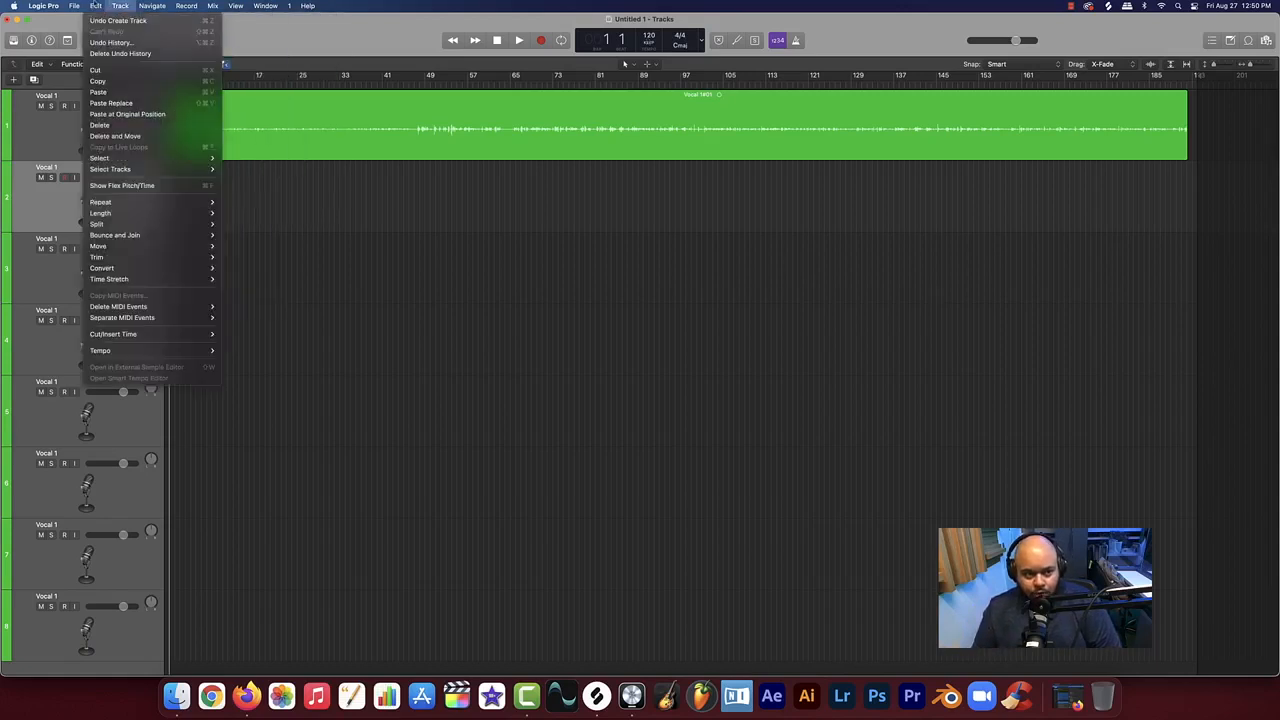
pyautogui.press('Escape')
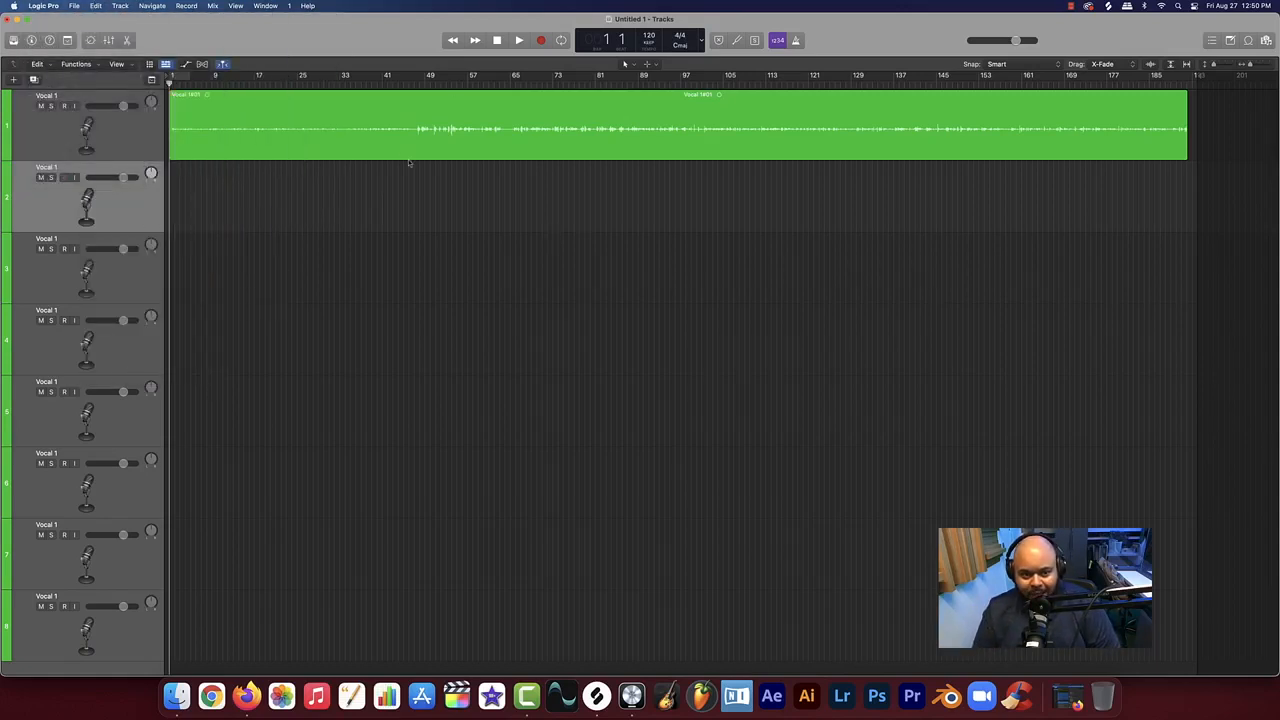
pyautogui.click(74, 5)
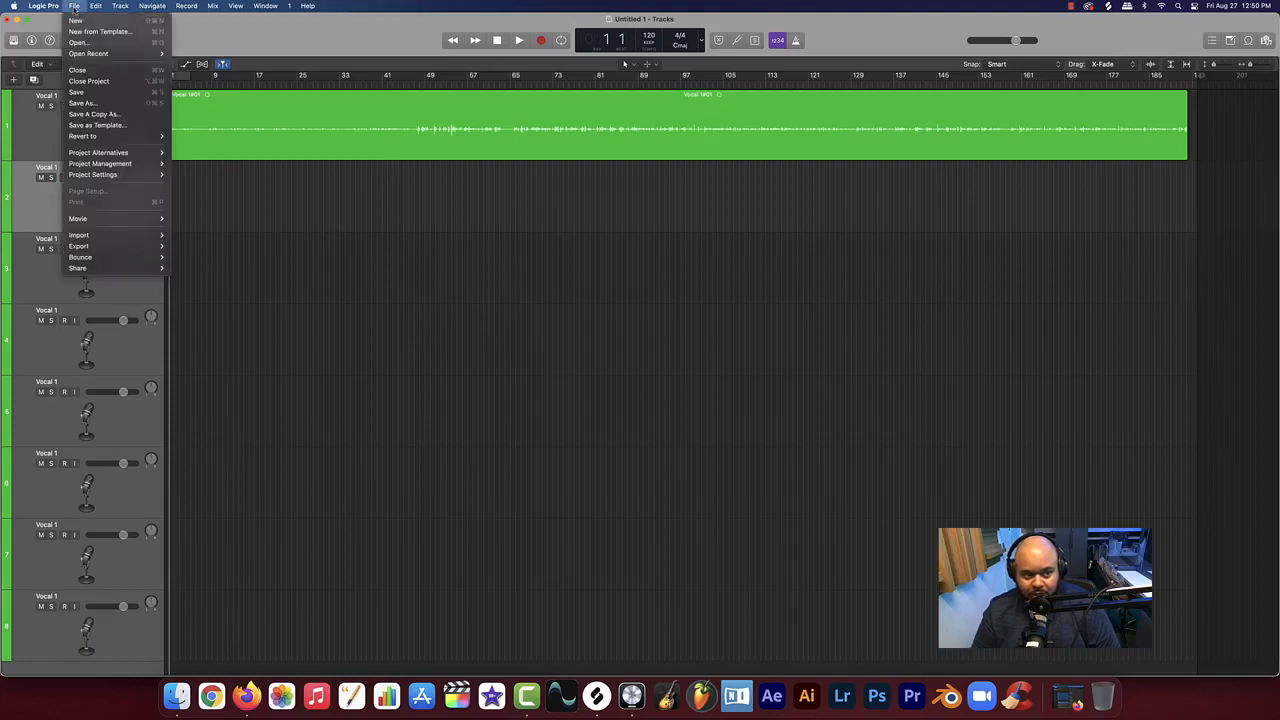
pyautogui.moveTo(110, 237)
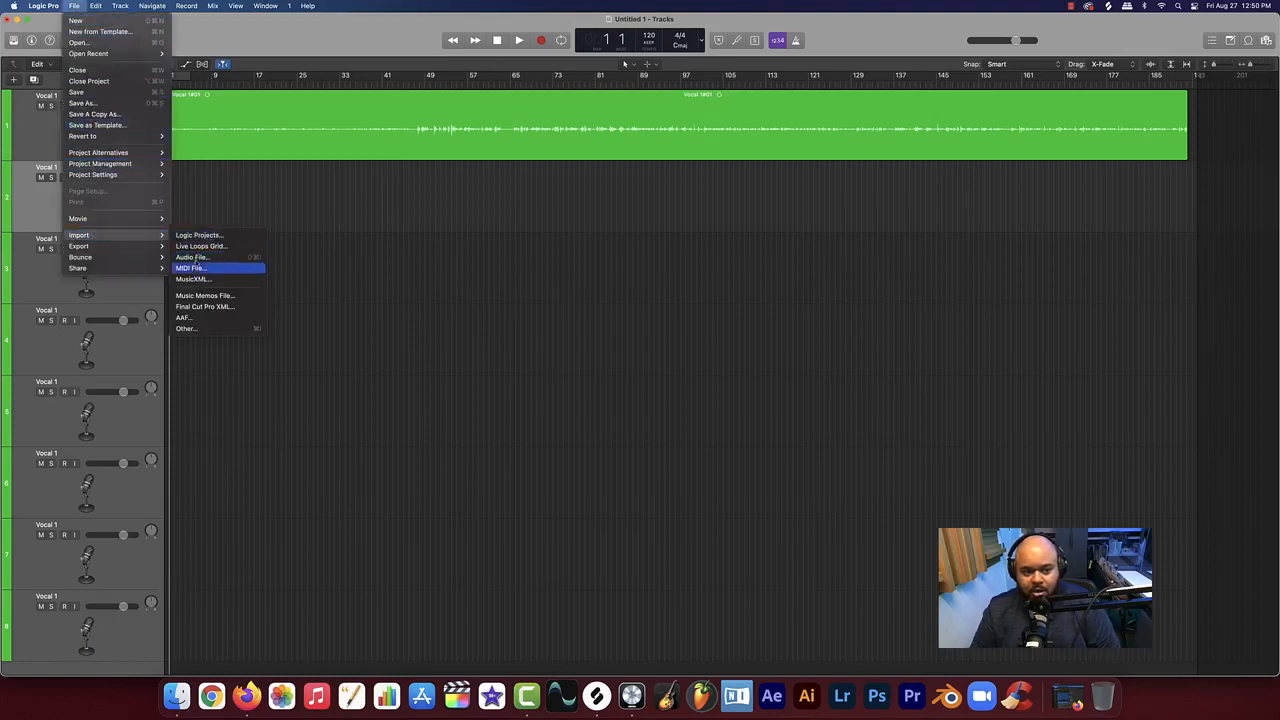
pyautogui.click(211, 165)
# Select the recorded region on the first track and set up an Offline bounce to both PCM and MP3
pyautogui.click(206, 149)
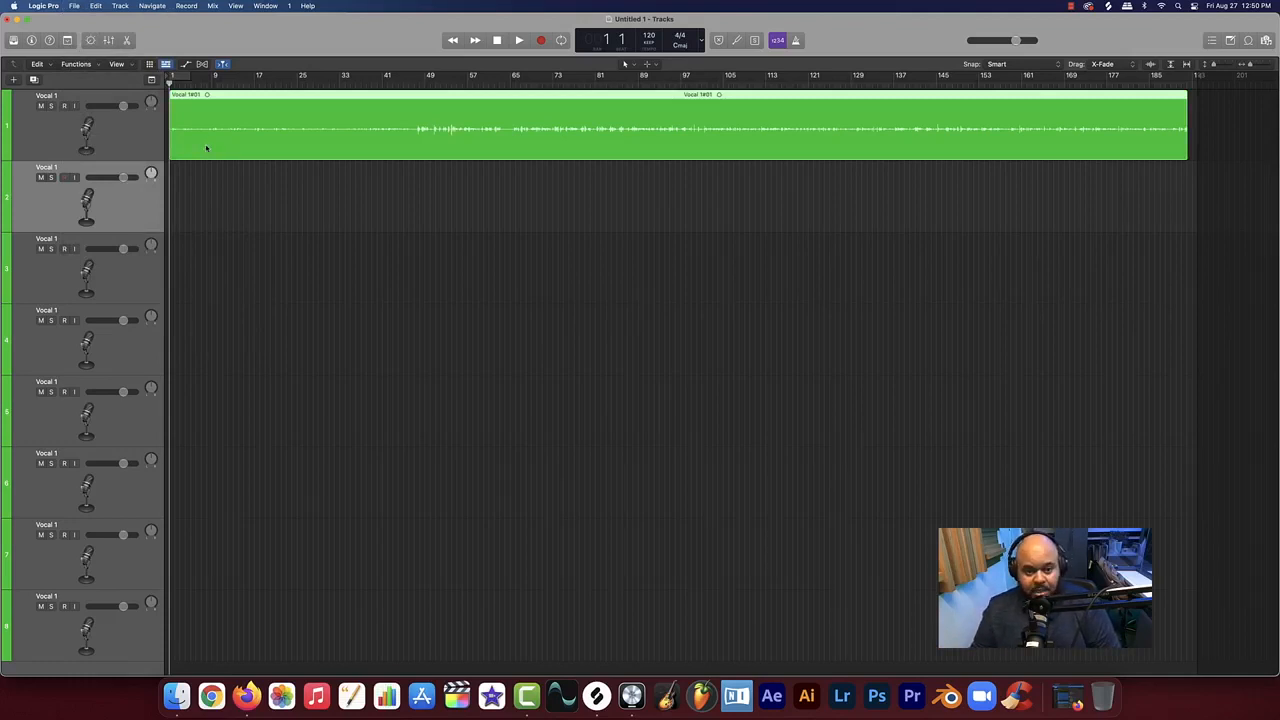
pyautogui.press('super+b')
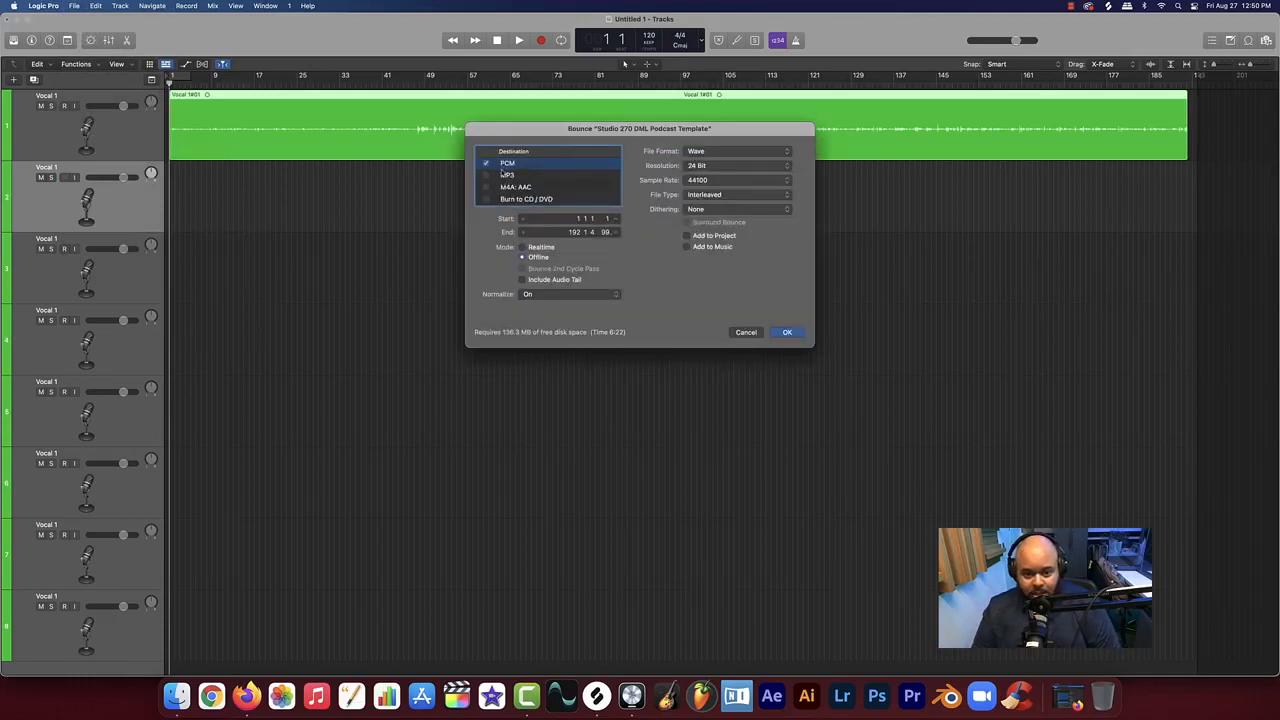
pyautogui.click(486, 175)
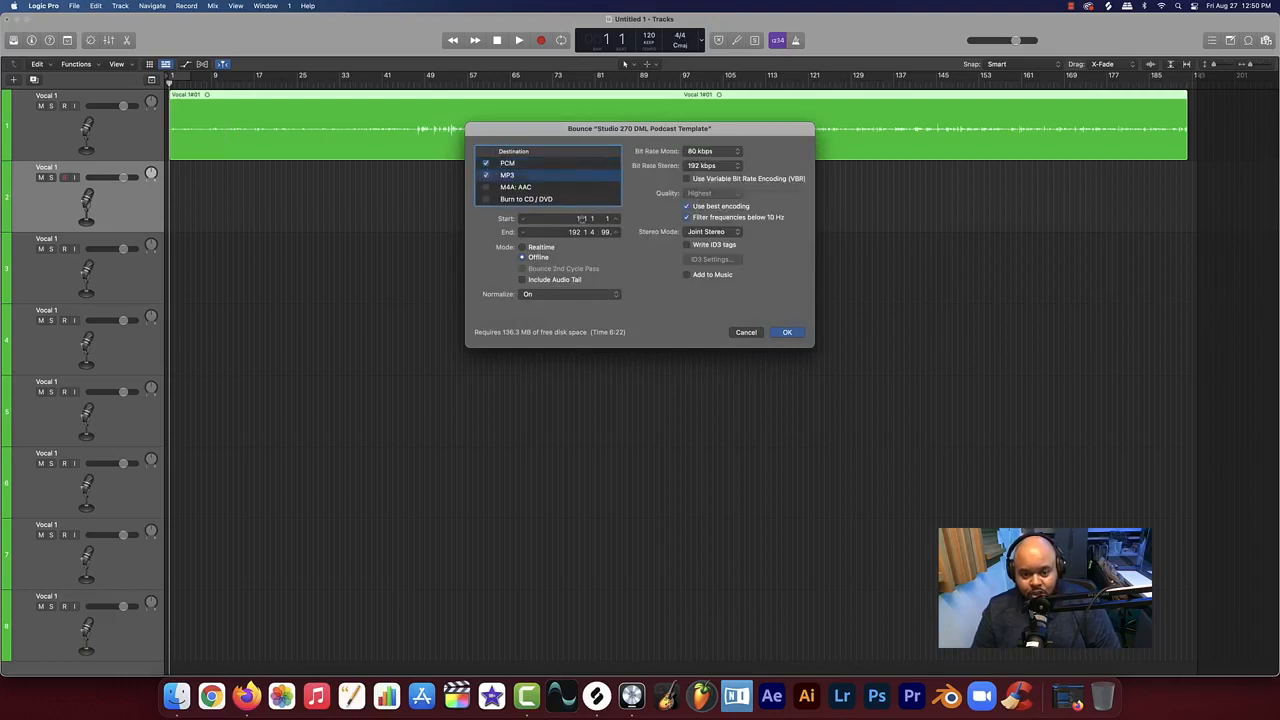
pyautogui.click(524, 247)
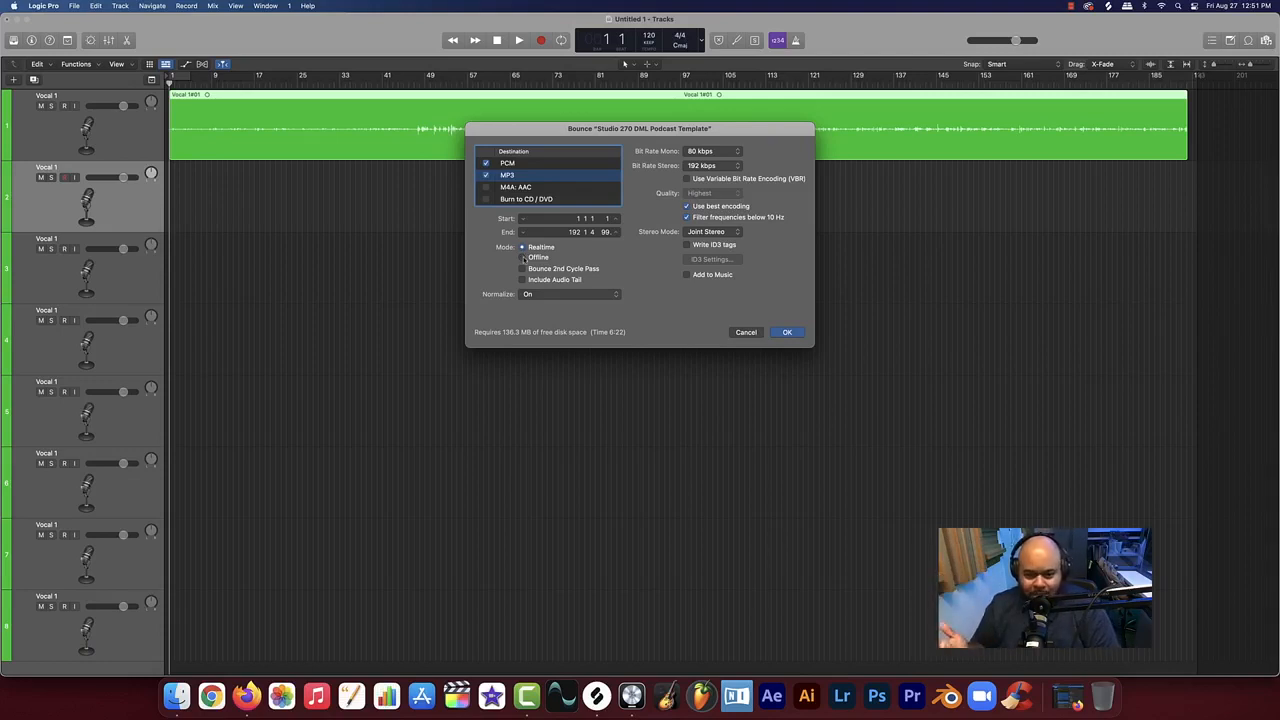
pyautogui.click(523, 258)
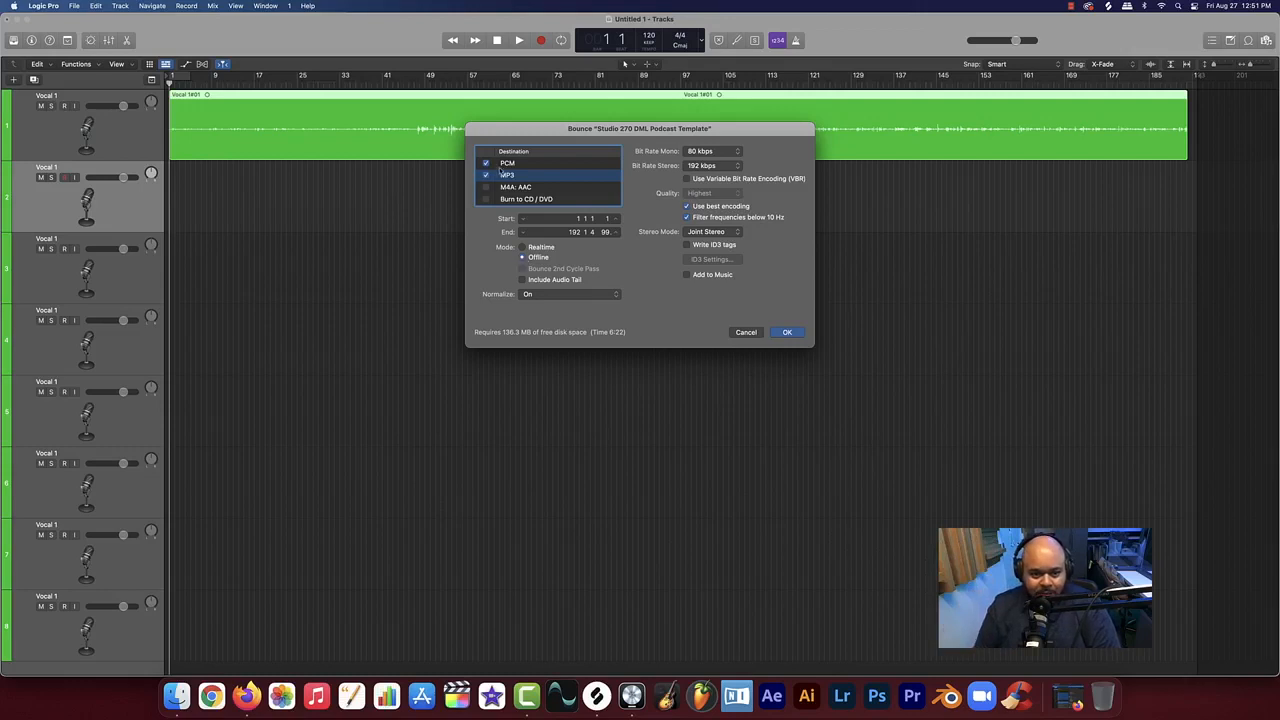
# Choose Wave as the file format for the PCM bounce
pyautogui.click(564, 164)
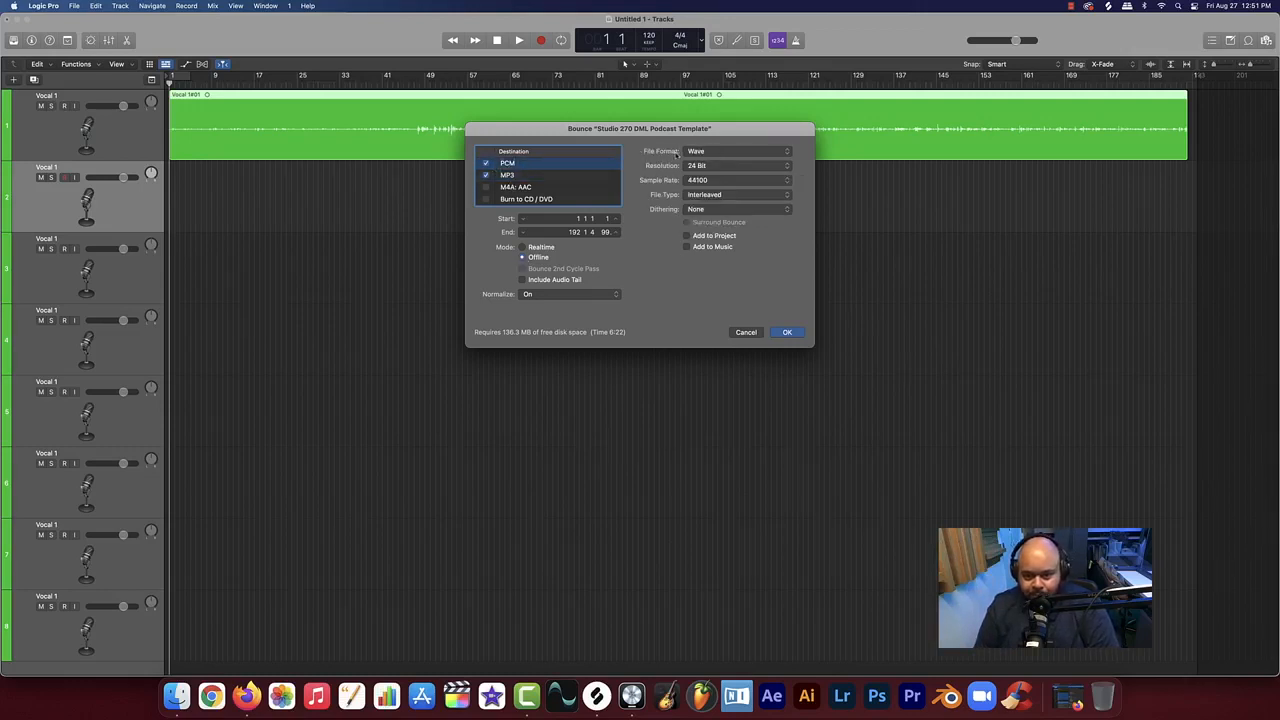
pyautogui.click(705, 152)
pyautogui.click(706, 153)
pyautogui.click(708, 155)
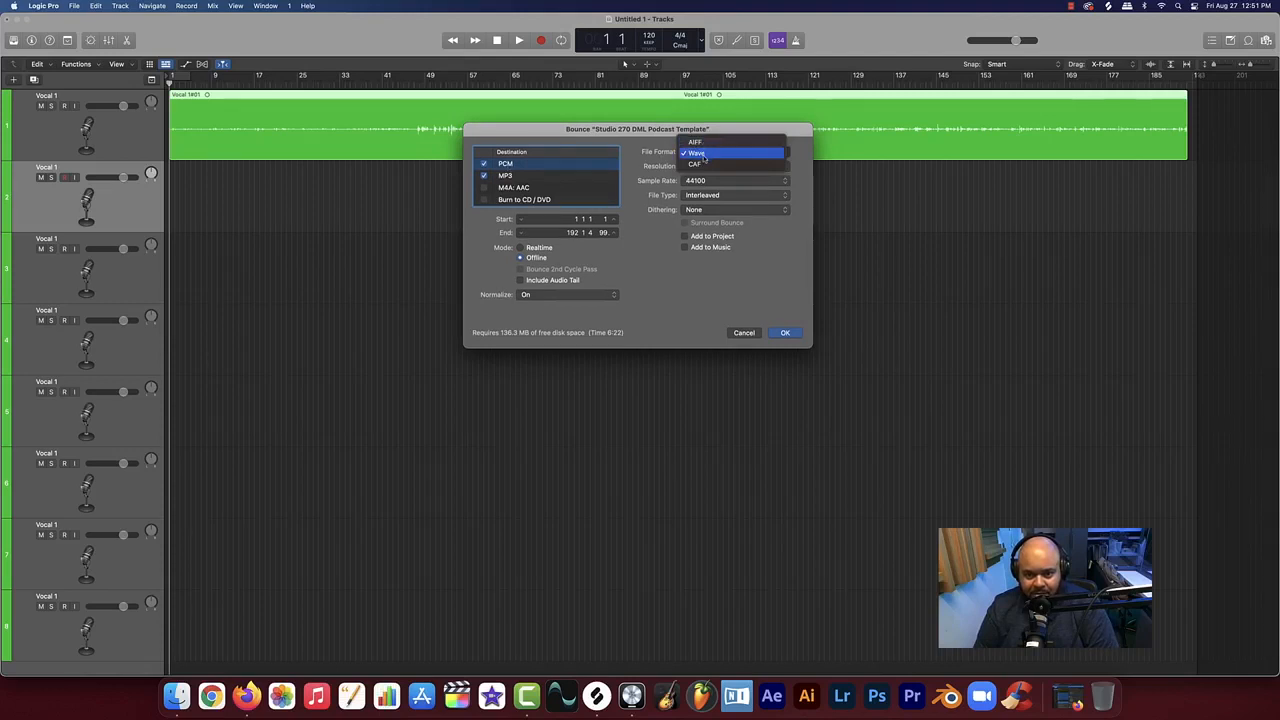
pyautogui.click(700, 153)
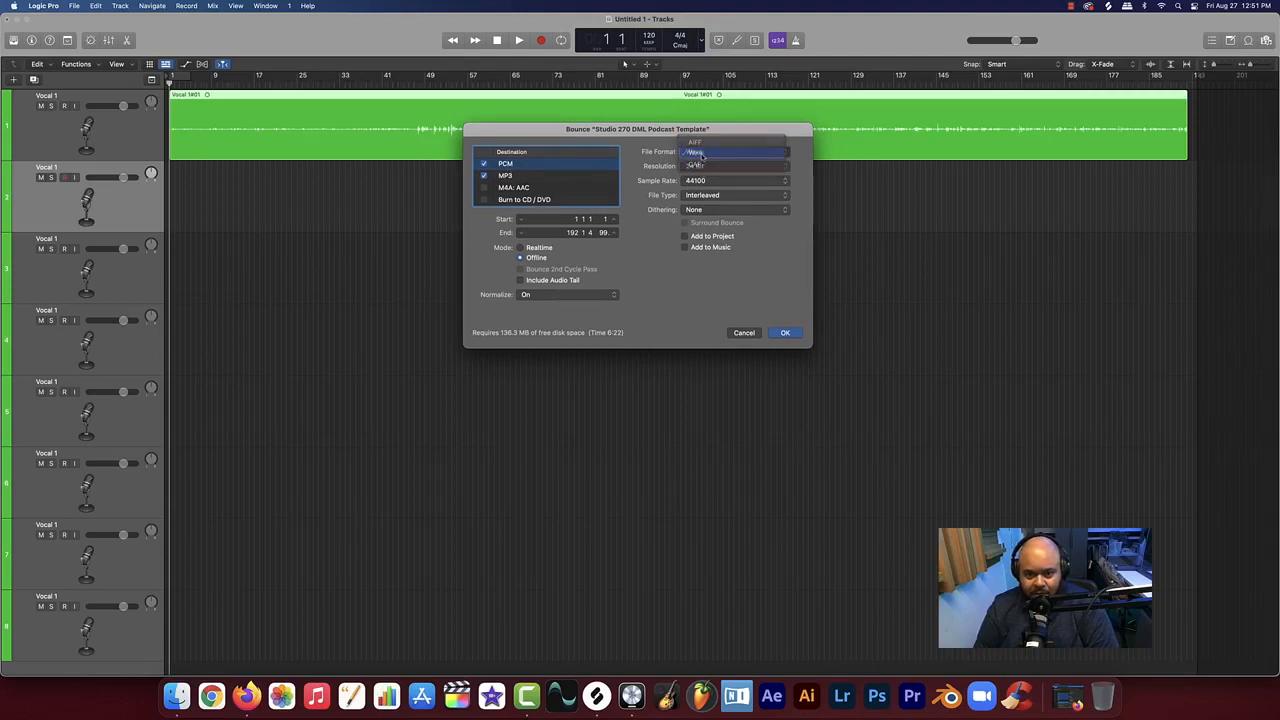
# For the MP3 bounce, keep the mono bit rate at 80 kbps and turn off best encoding
pyautogui.click(560, 178)
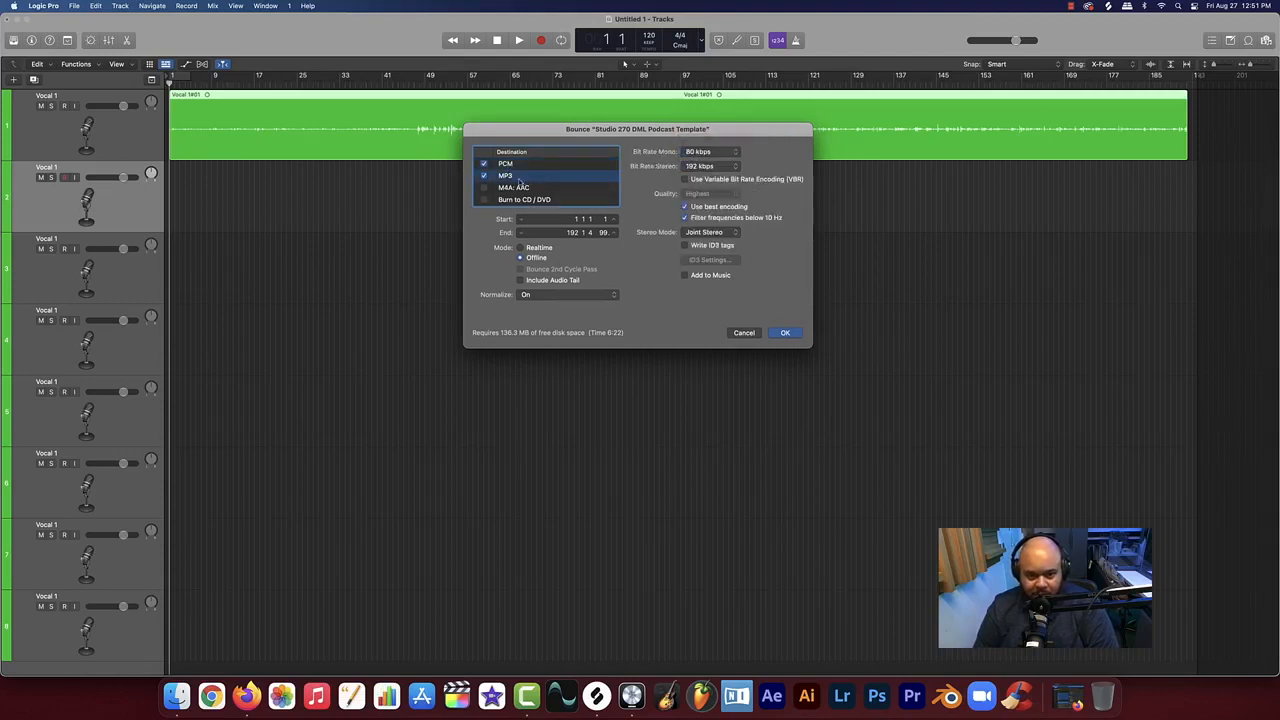
pyautogui.click(716, 148)
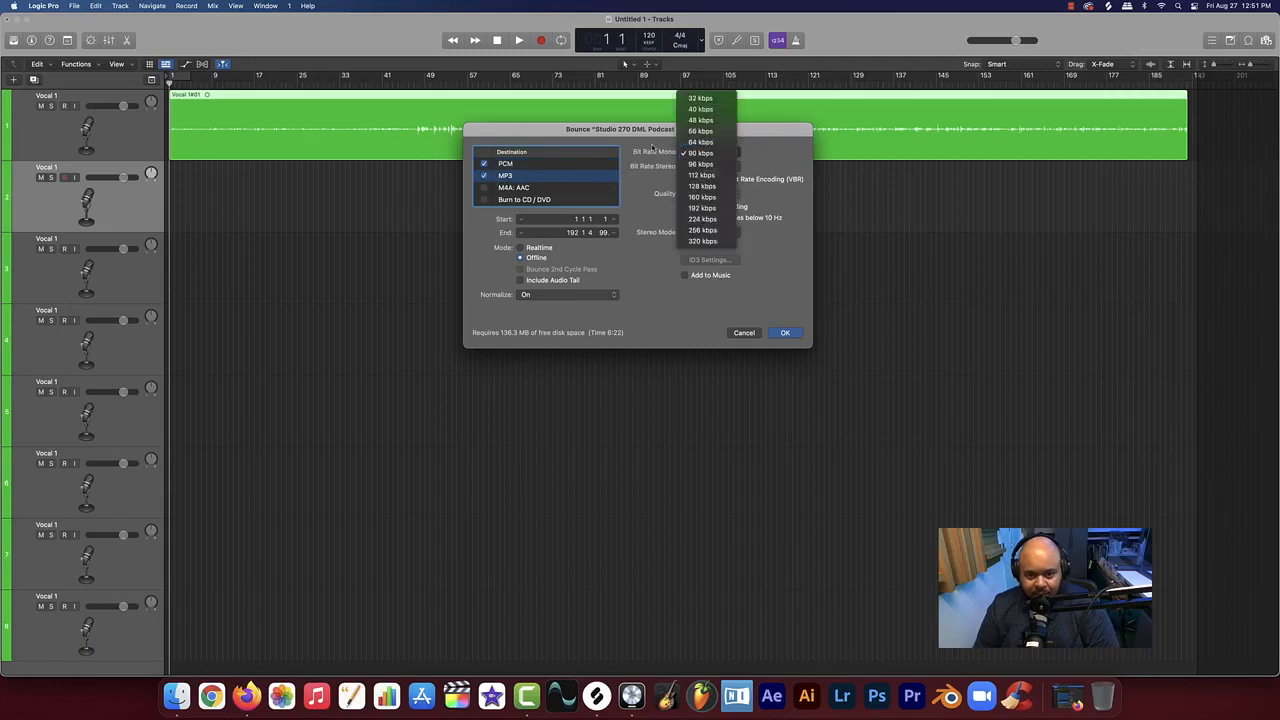
pyautogui.click(705, 151)
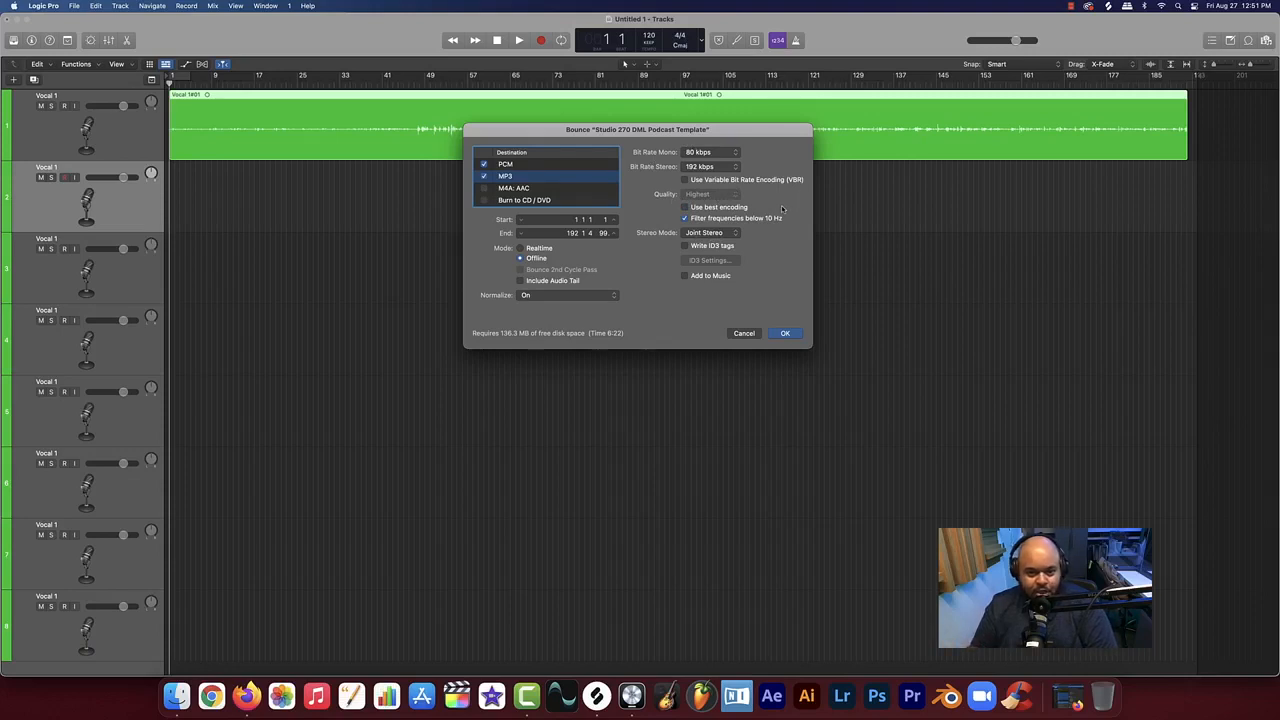
# Compare the PCM and MP3 bounce settings, keeping Wave as the PCM file format
pyautogui.click(513, 165)
pyautogui.click(509, 178)
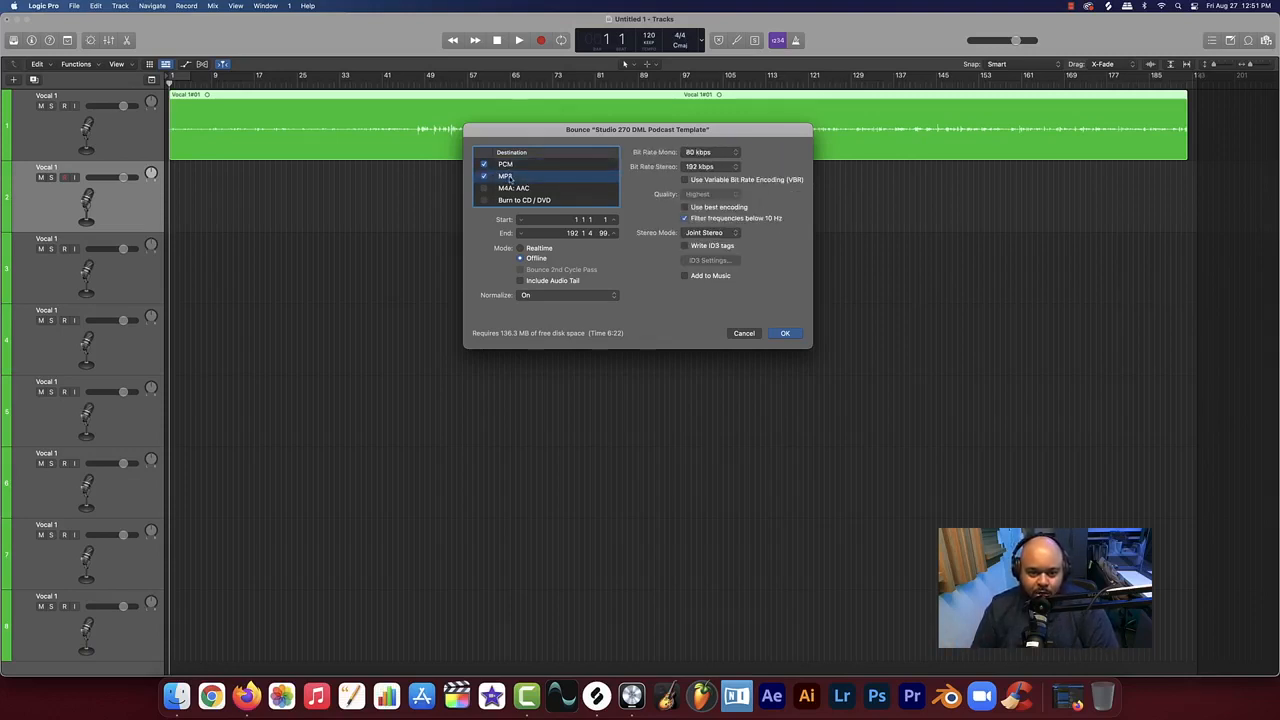
pyautogui.click(534, 165)
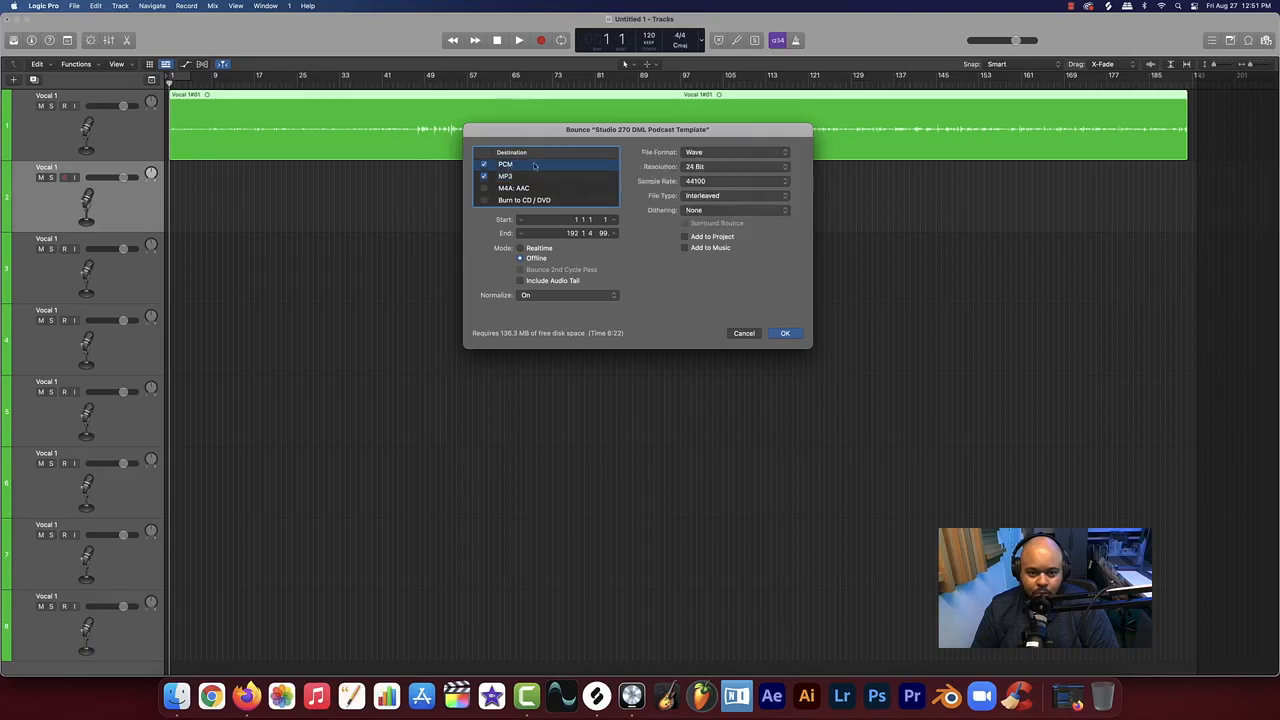
pyautogui.click(688, 152)
pyautogui.click(704, 157)
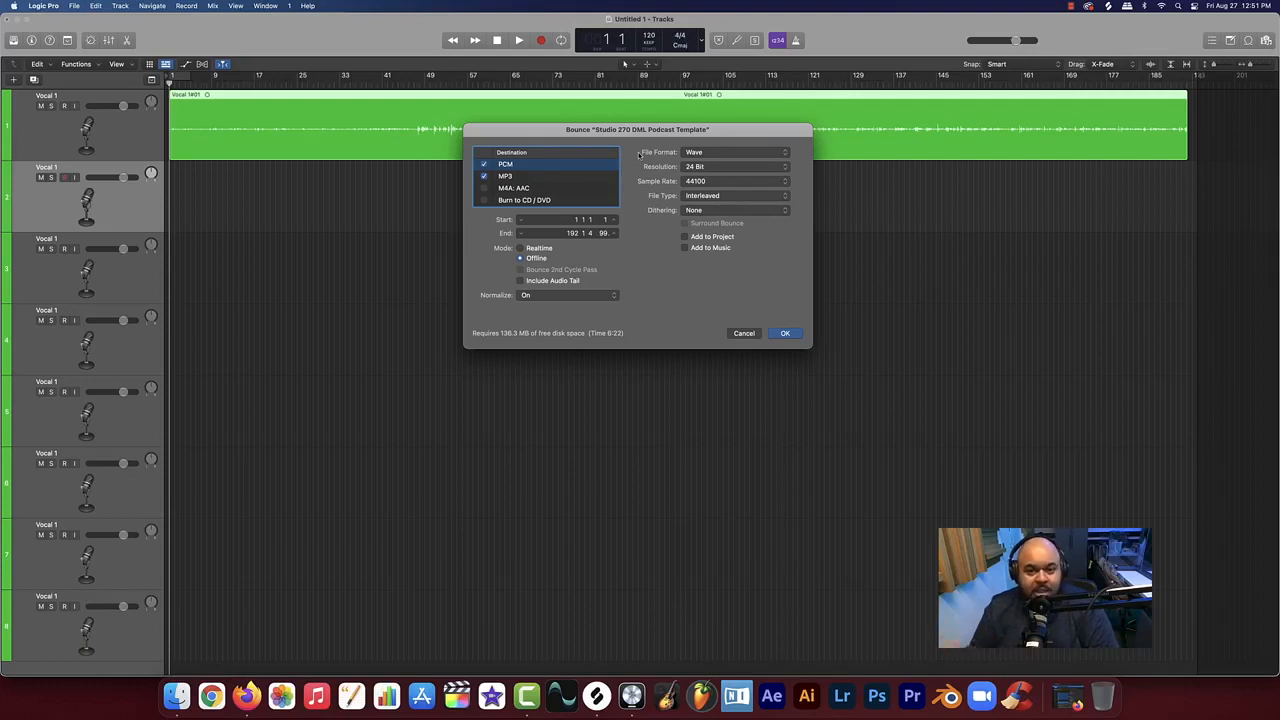
pyautogui.click(541, 177)
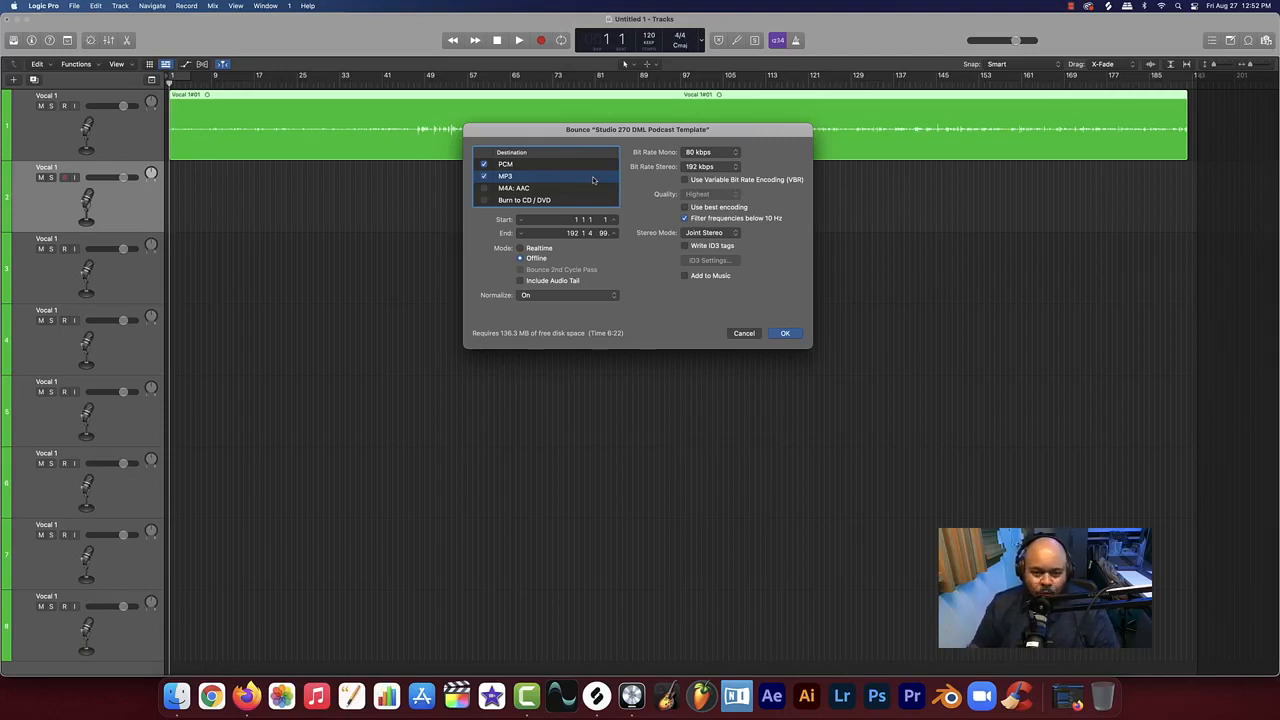
# Accept the bounce settings and bounce the recording to the Desktop as "Vocal Recording 1"
pyautogui.click(785, 333)
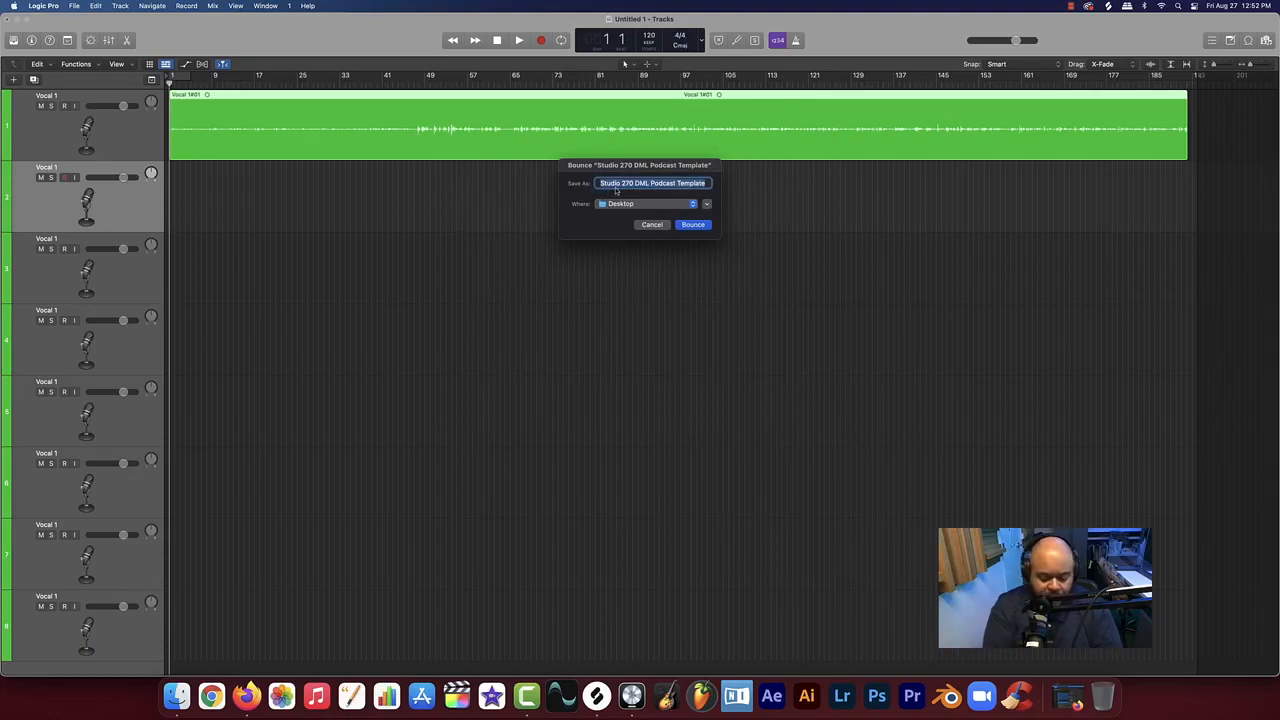
pyautogui.press('BackSpace')
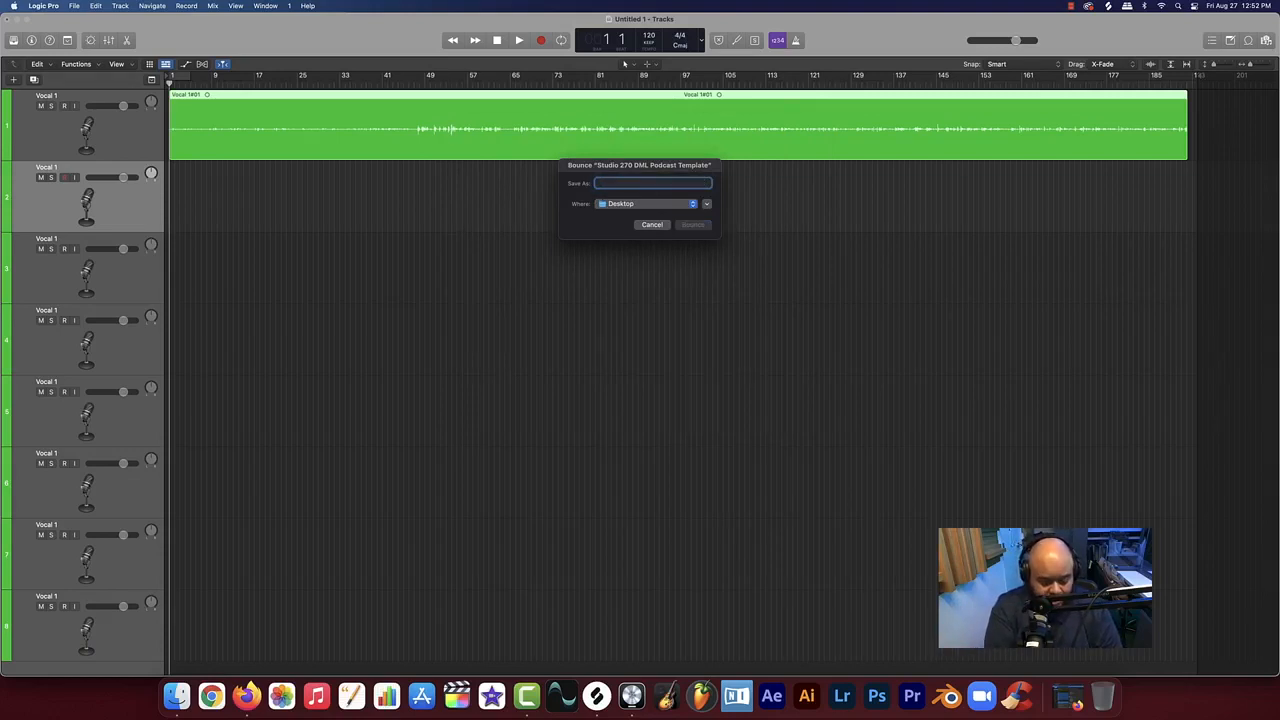
pyautogui.write('Vocal Re')
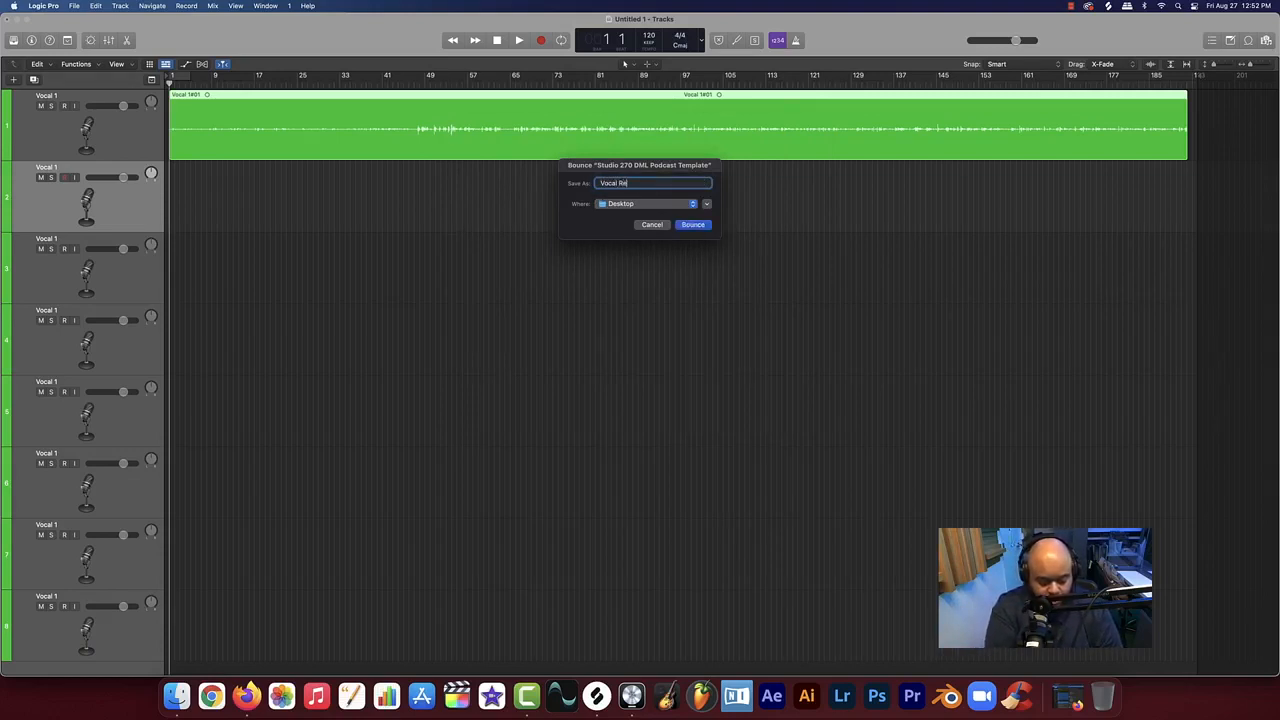
pyautogui.write('cording 1')
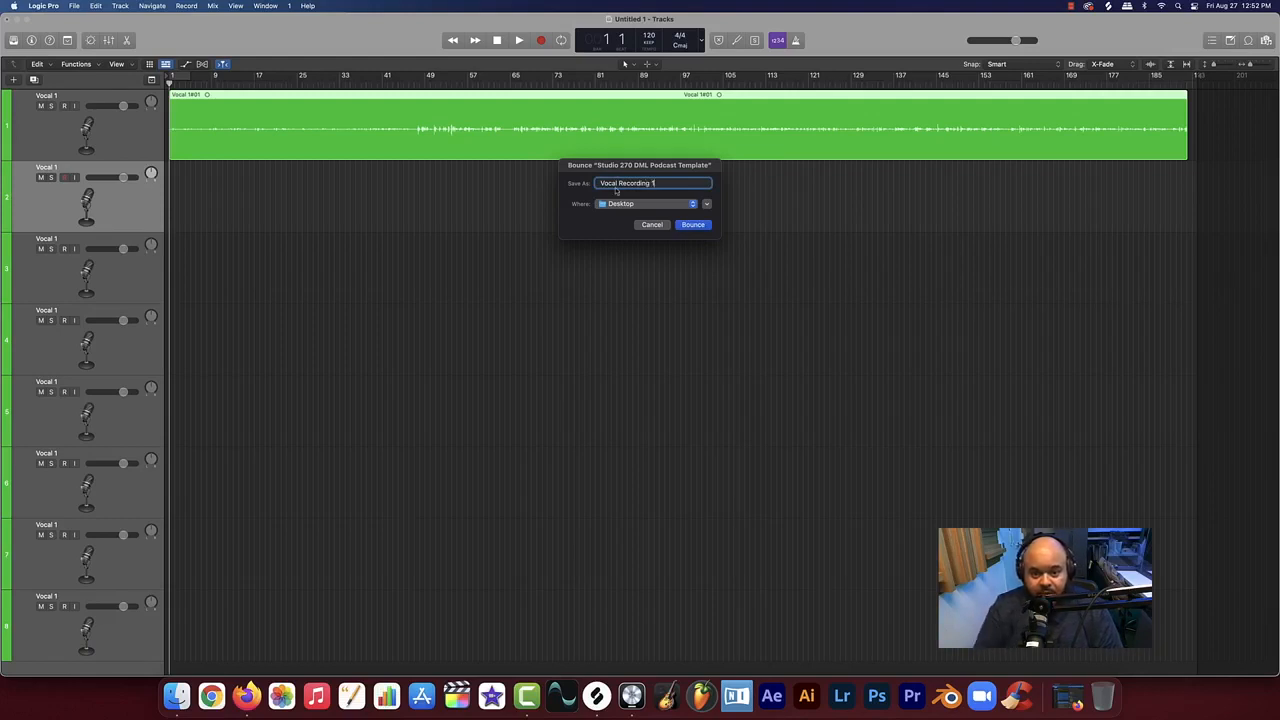
pyautogui.click(693, 224)
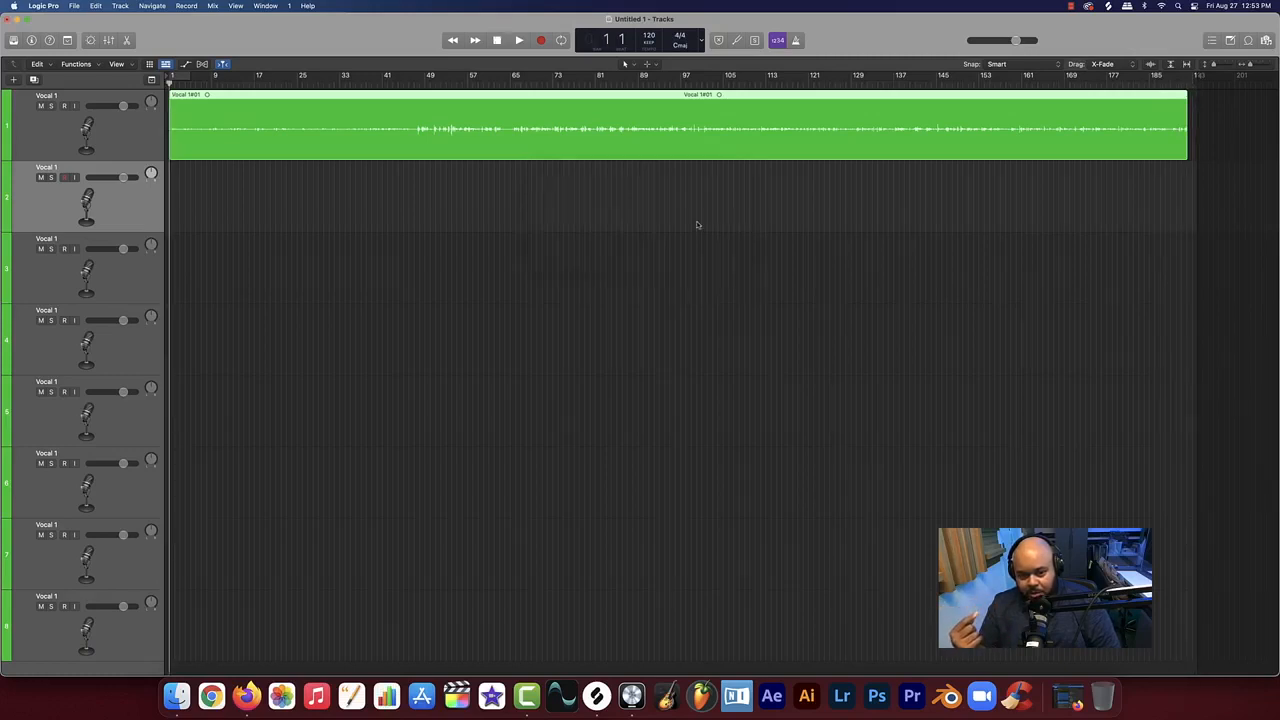
# Close the project, saving it as a package named "Vocal Recording 1" in the Logic folder
pyautogui.click(6, 19)
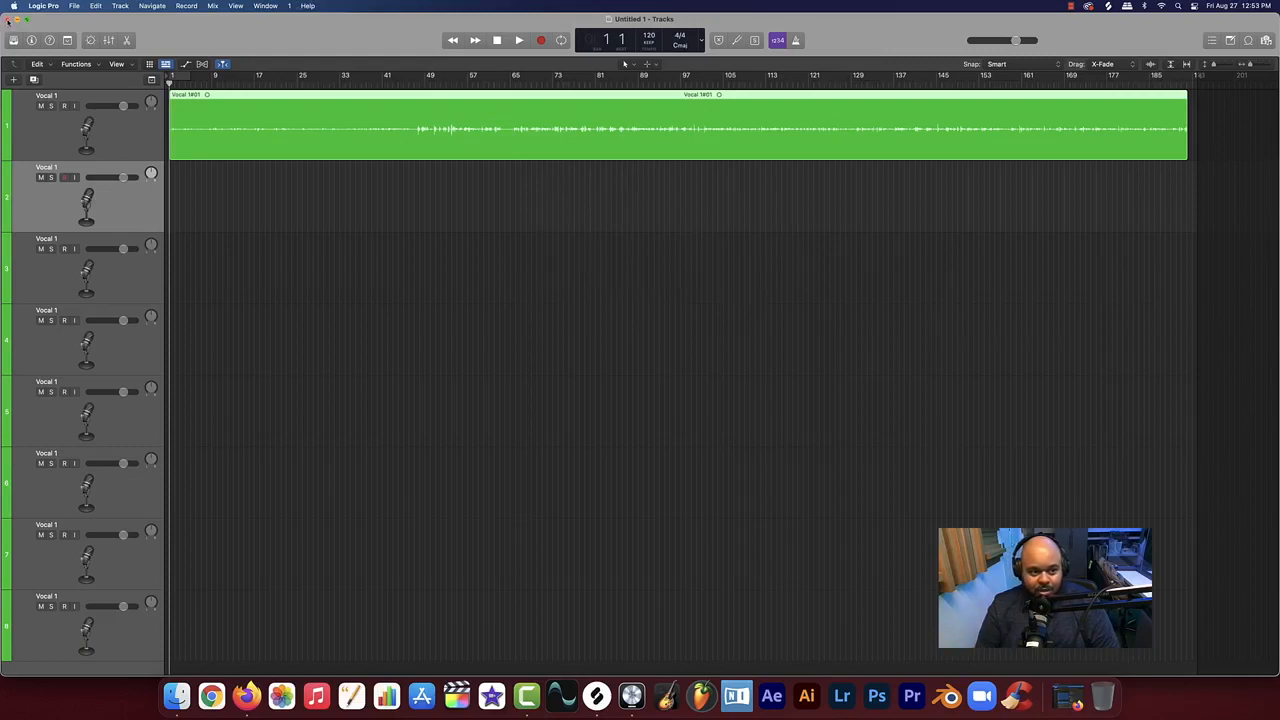
pyautogui.click(666, 246)
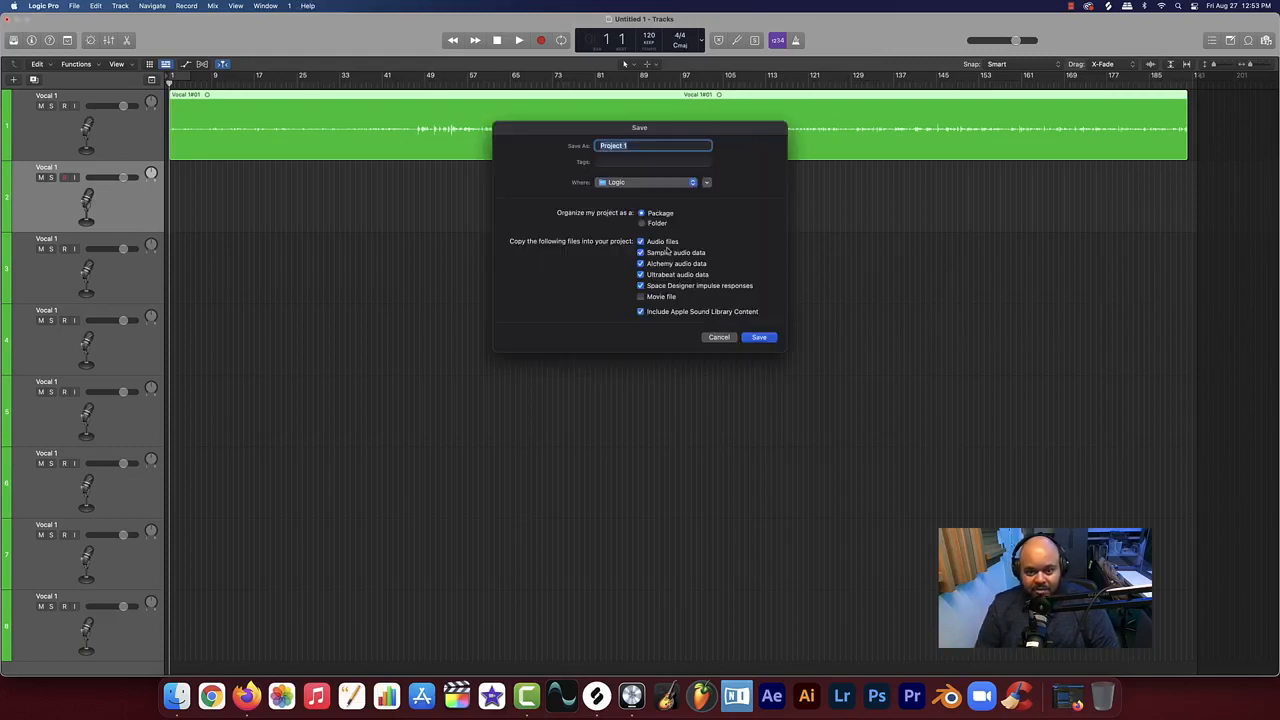
pyautogui.press('BackSpace')
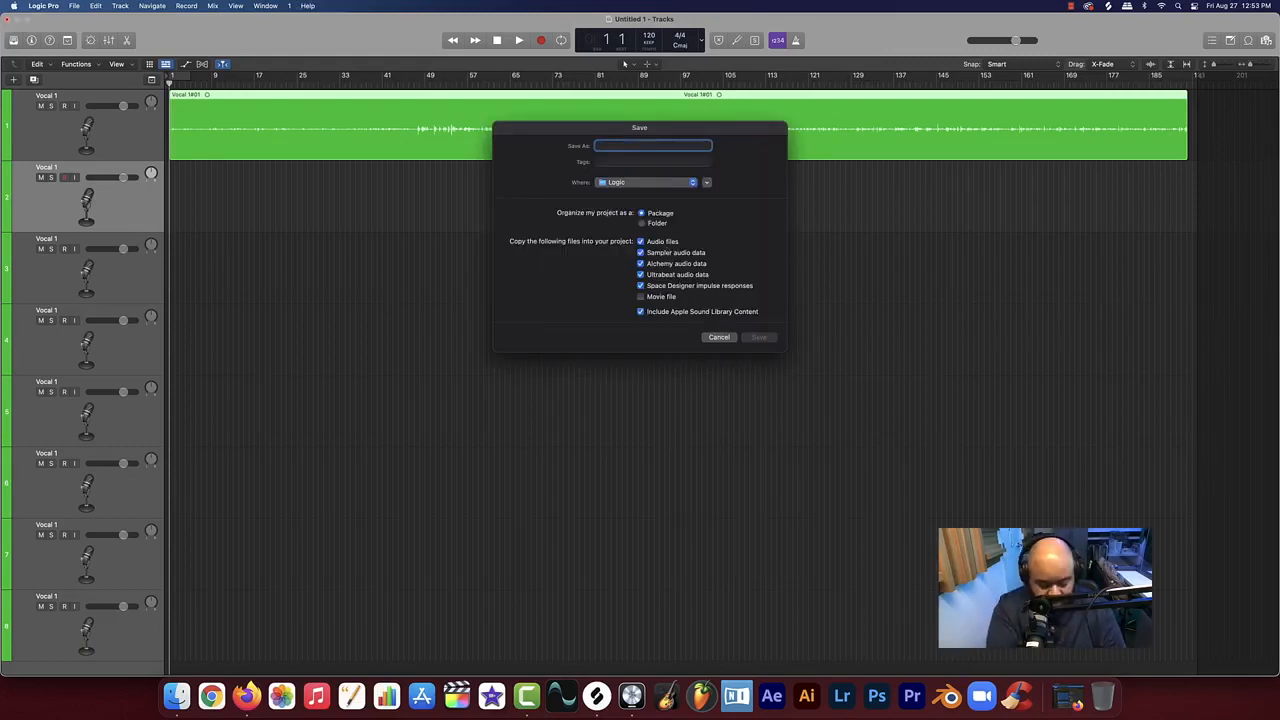
pyautogui.write('Vocal R')
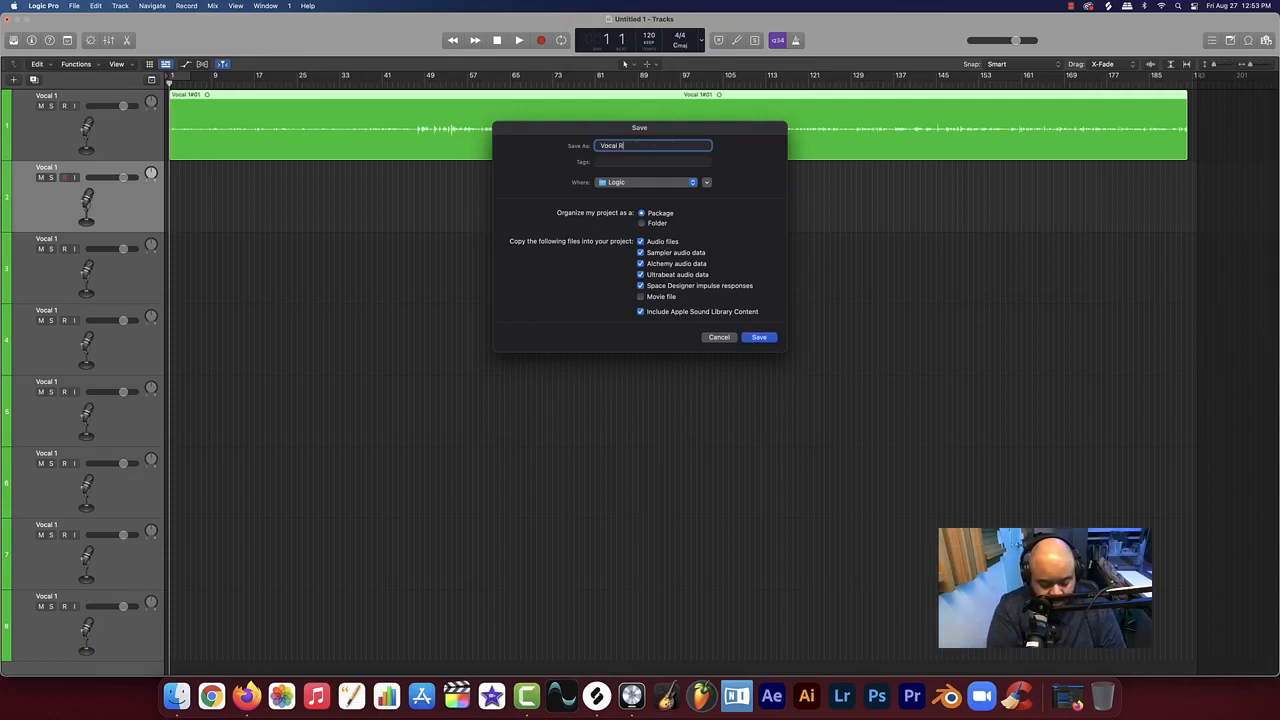
pyautogui.write('ecording')
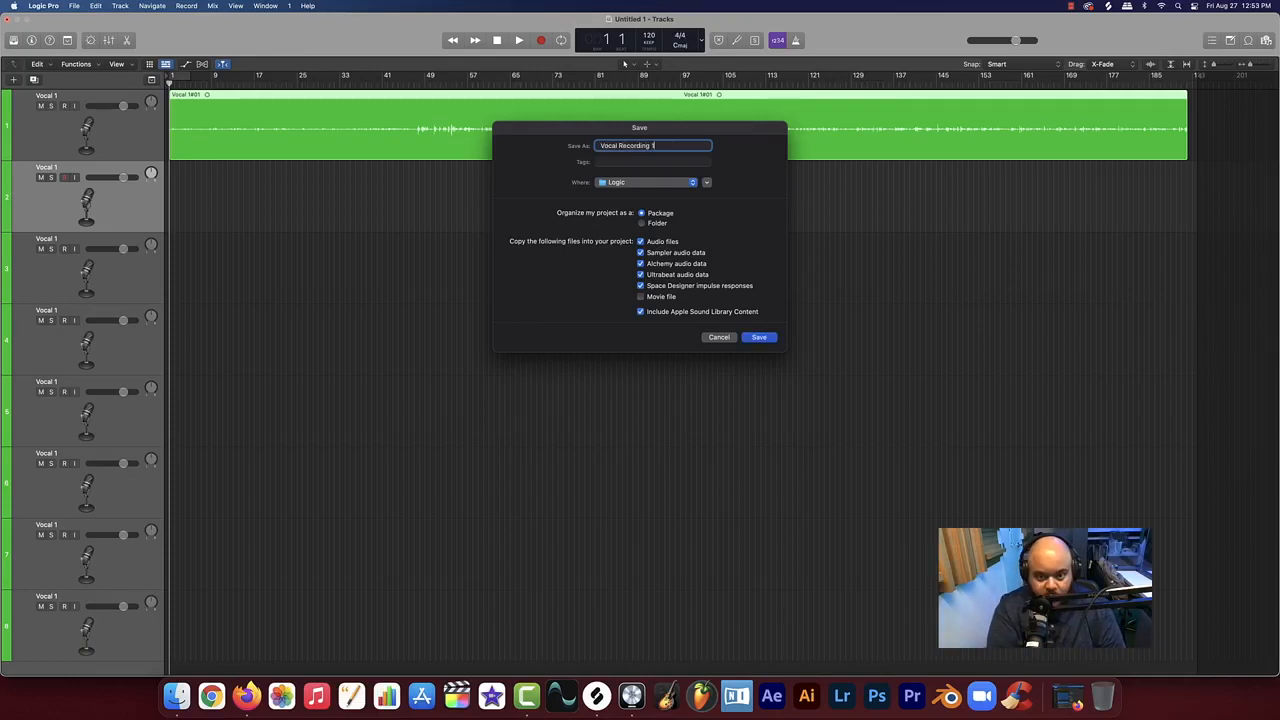
pyautogui.write(' 1')
pyautogui.press('Return')
pyautogui.press('super+w')
pyautogui.click(712, 128)
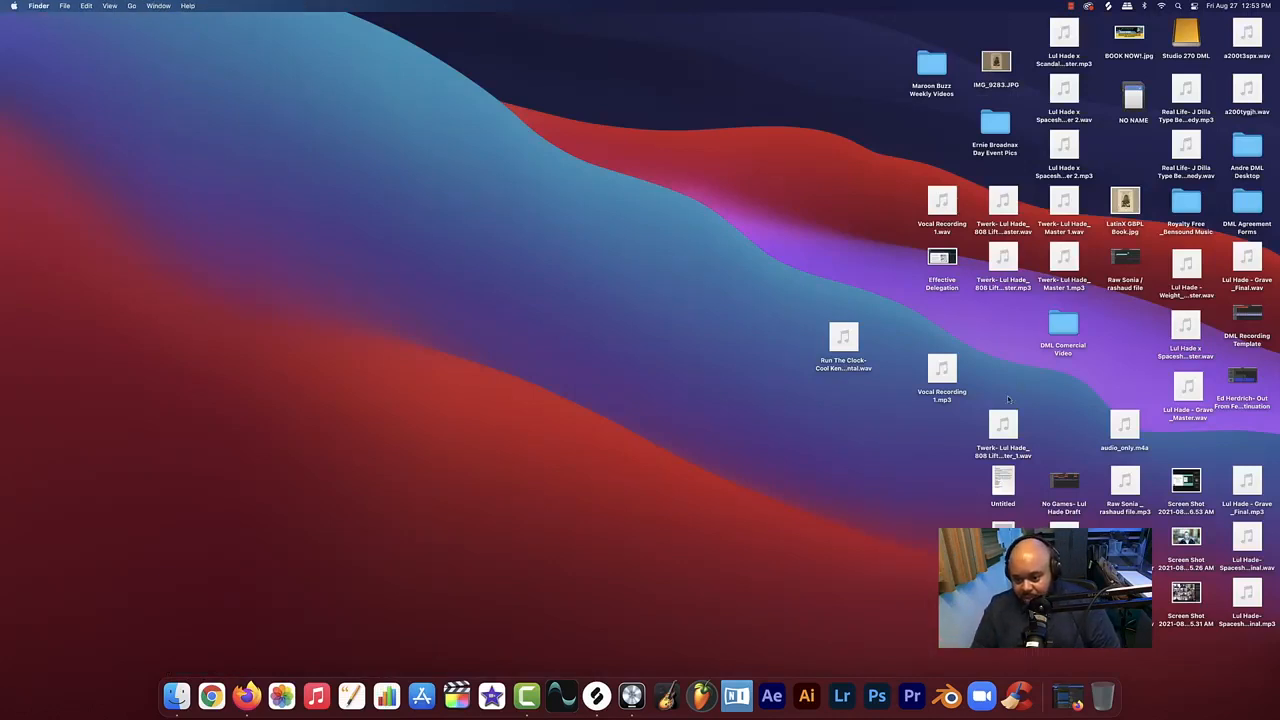
# On the desktop, pull out Vocal Recording 1.wav, then clean up the icons and arrange them by name
pyautogui.moveTo(942, 205); pyautogui.dragTo(500, 186)
pyautogui.moveTo(438, 137); pyautogui.dragTo(583, 279)
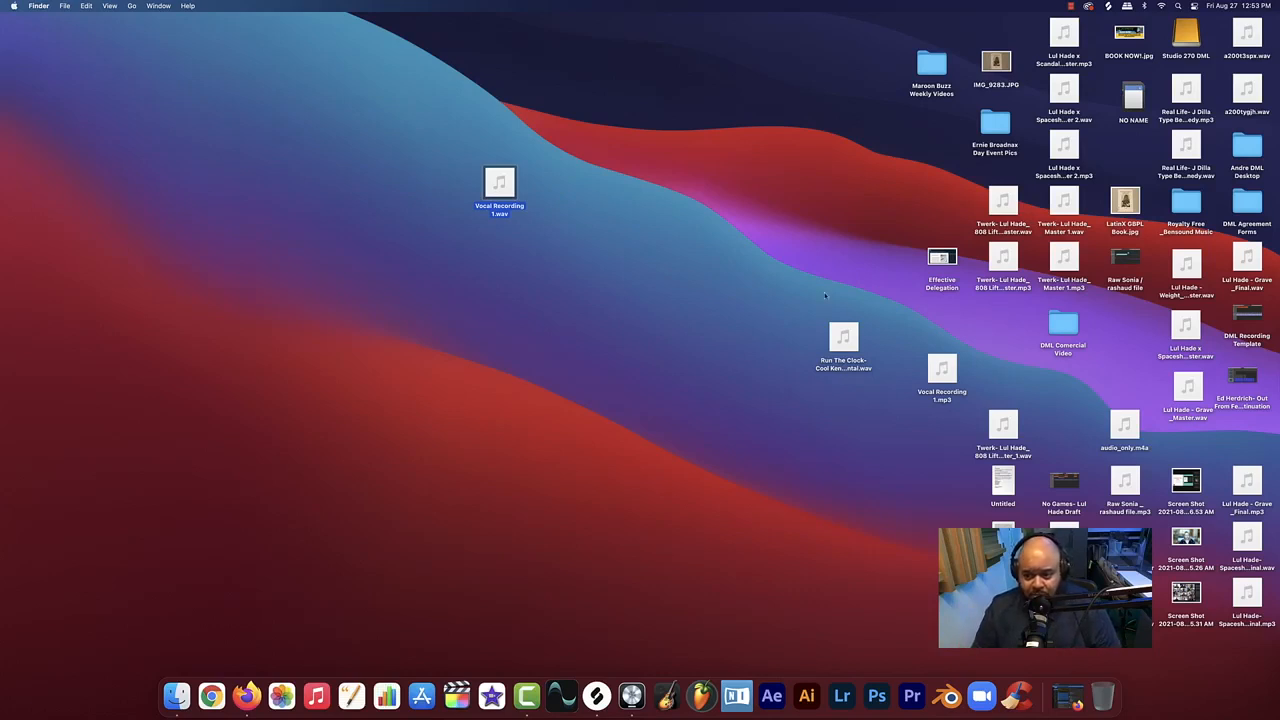
pyautogui.rightClick(599, 304)
pyautogui.click(627, 377)
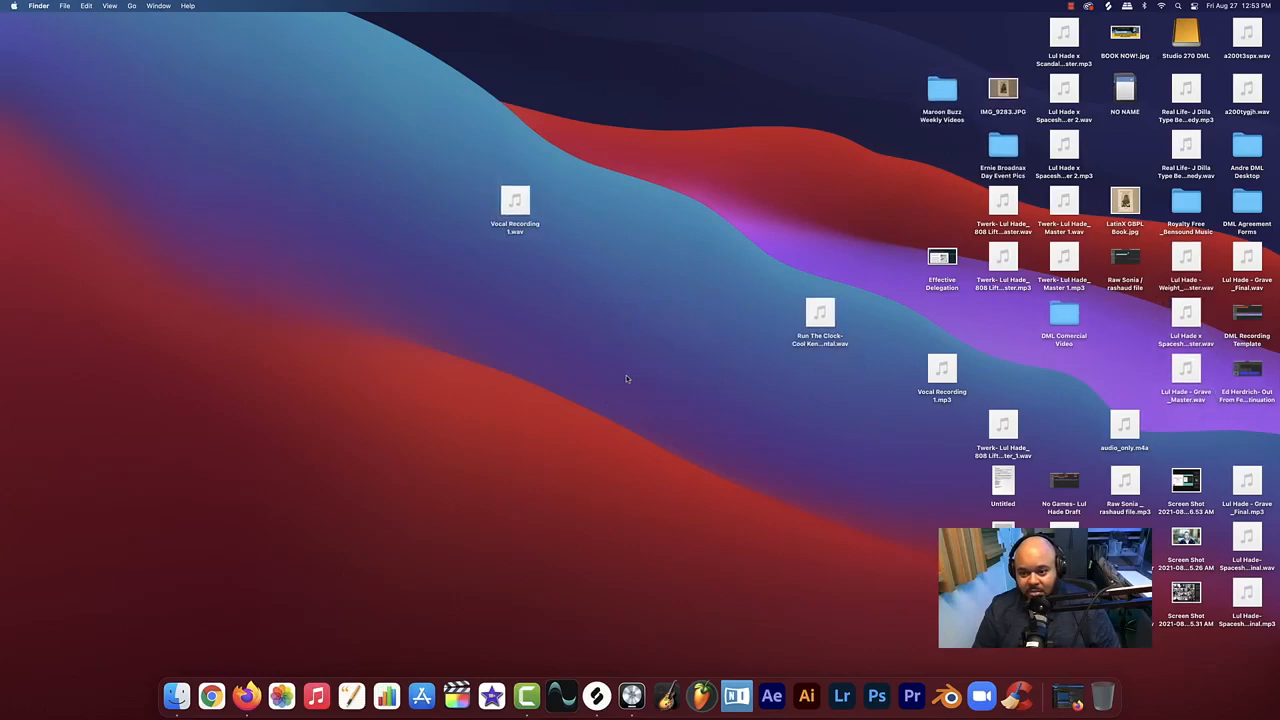
pyautogui.rightClick(639, 364)
pyautogui.moveTo(700, 444)
pyautogui.click(785, 446)
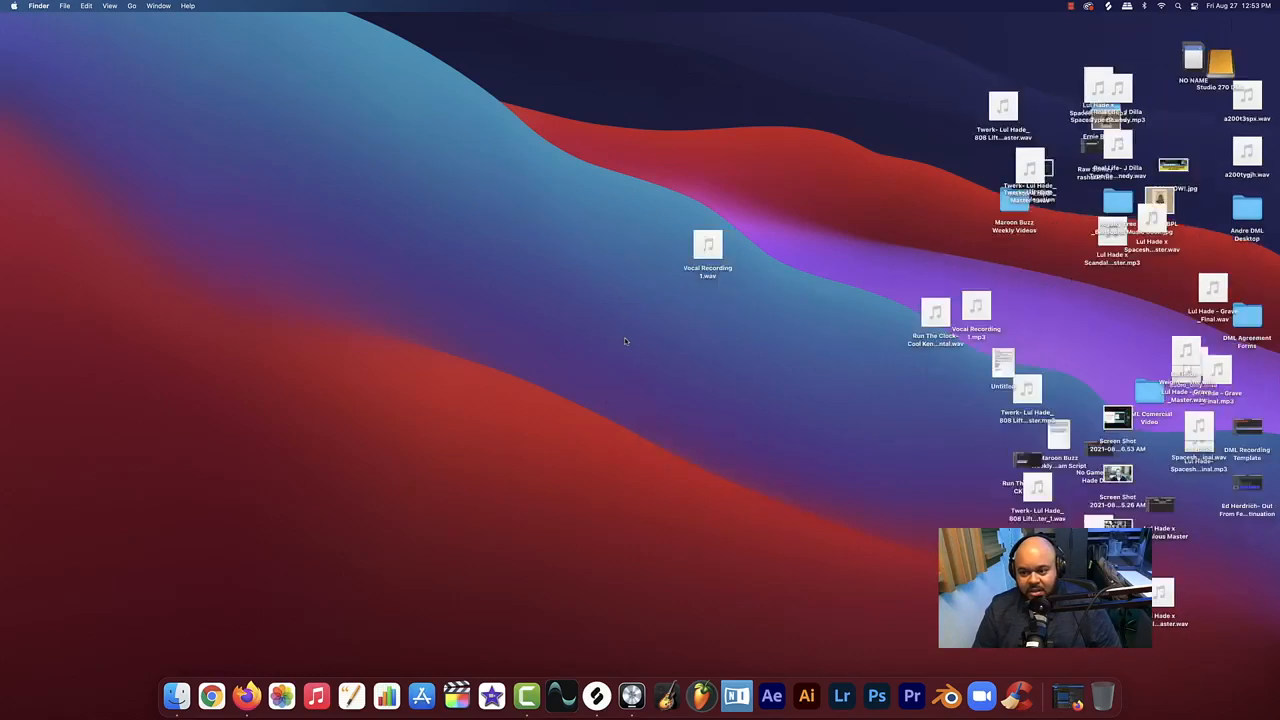
# Move Vocal Recording 1.wav and Vocal Recording 1.mp3 together into the empty middle of the desktop
pyautogui.moveTo(1003, 312); pyautogui.dragTo(663, 302)
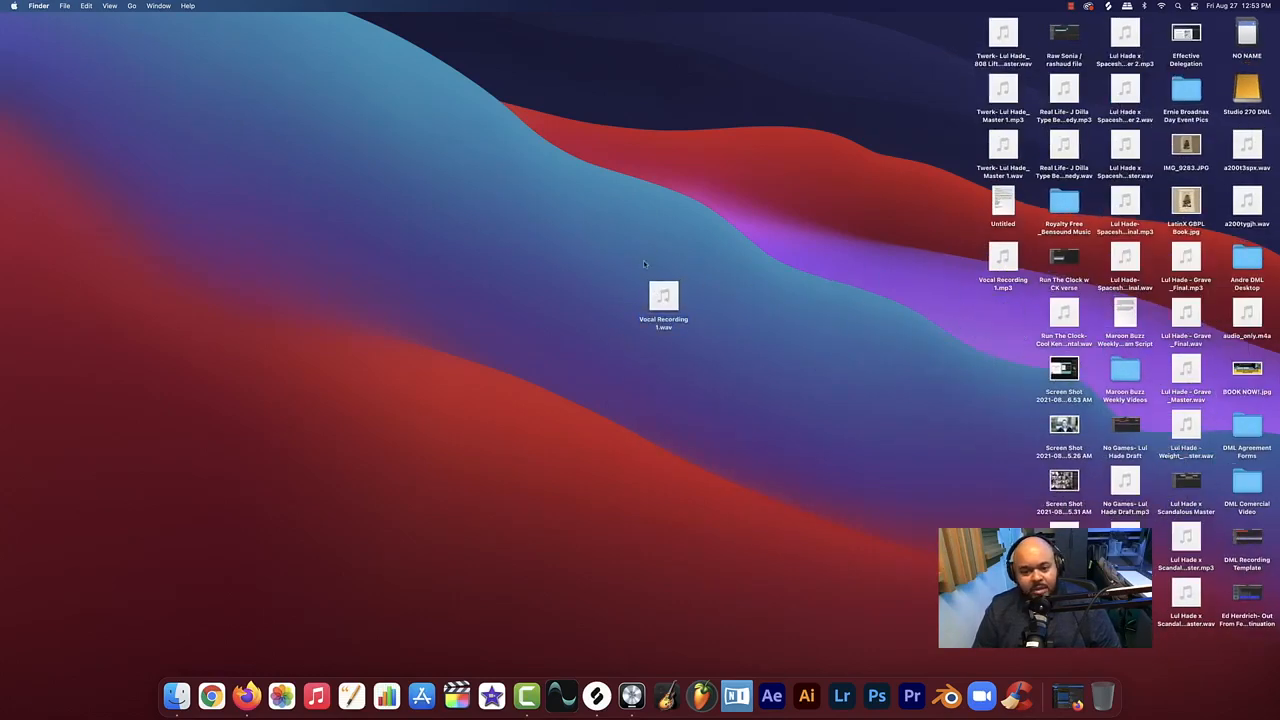
pyautogui.moveTo(534, 240); pyautogui.dragTo(742, 374)
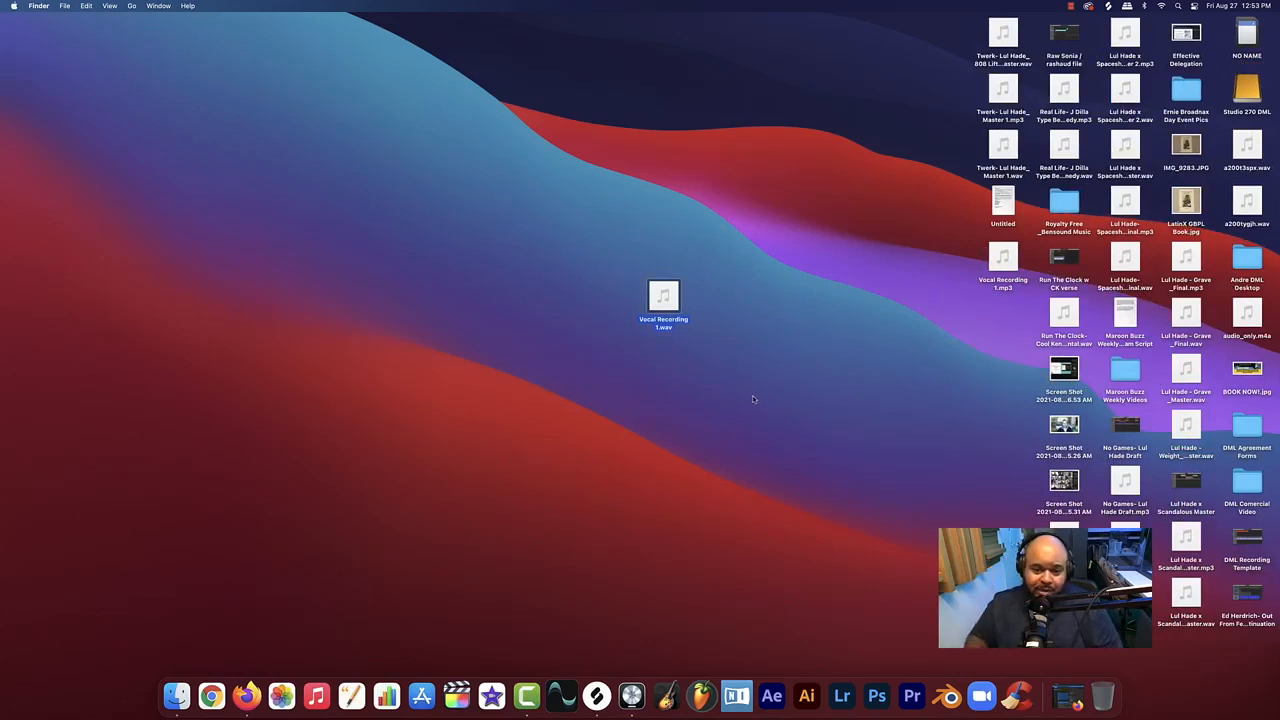
pyautogui.moveTo(516, 210); pyautogui.dragTo(860, 368)
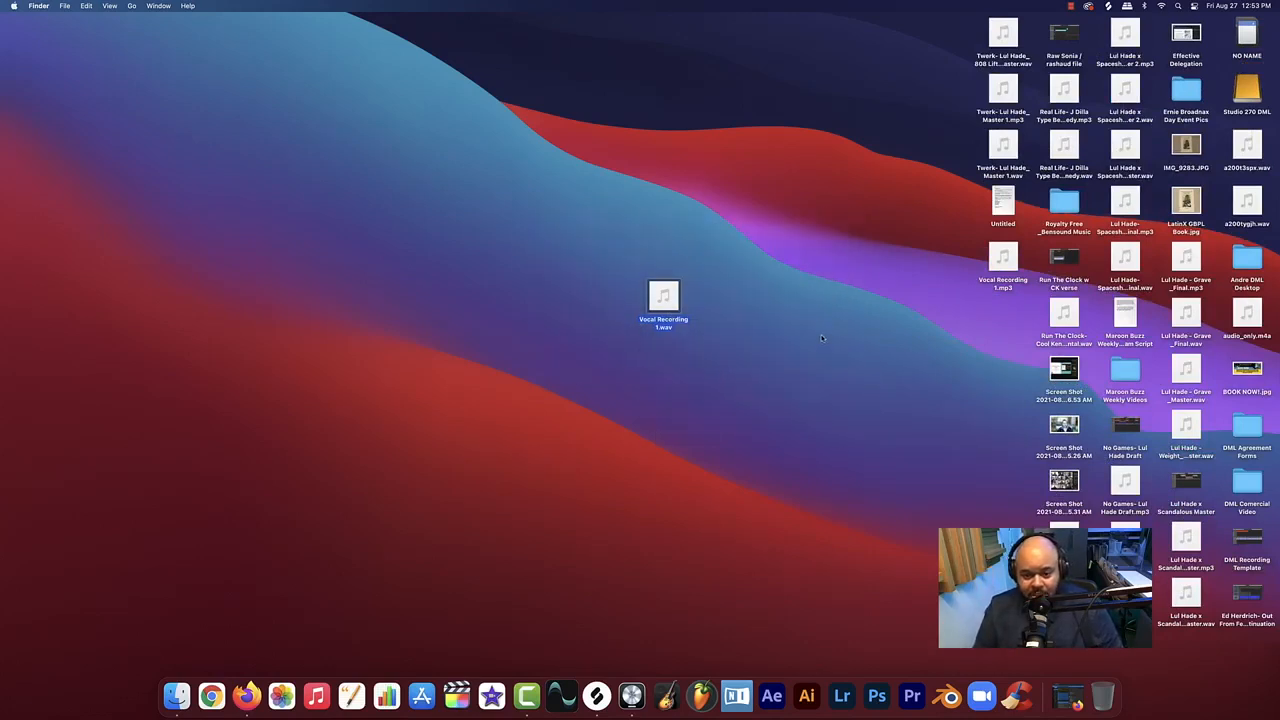
pyautogui.moveTo(1008, 255); pyautogui.dragTo(655, 233)
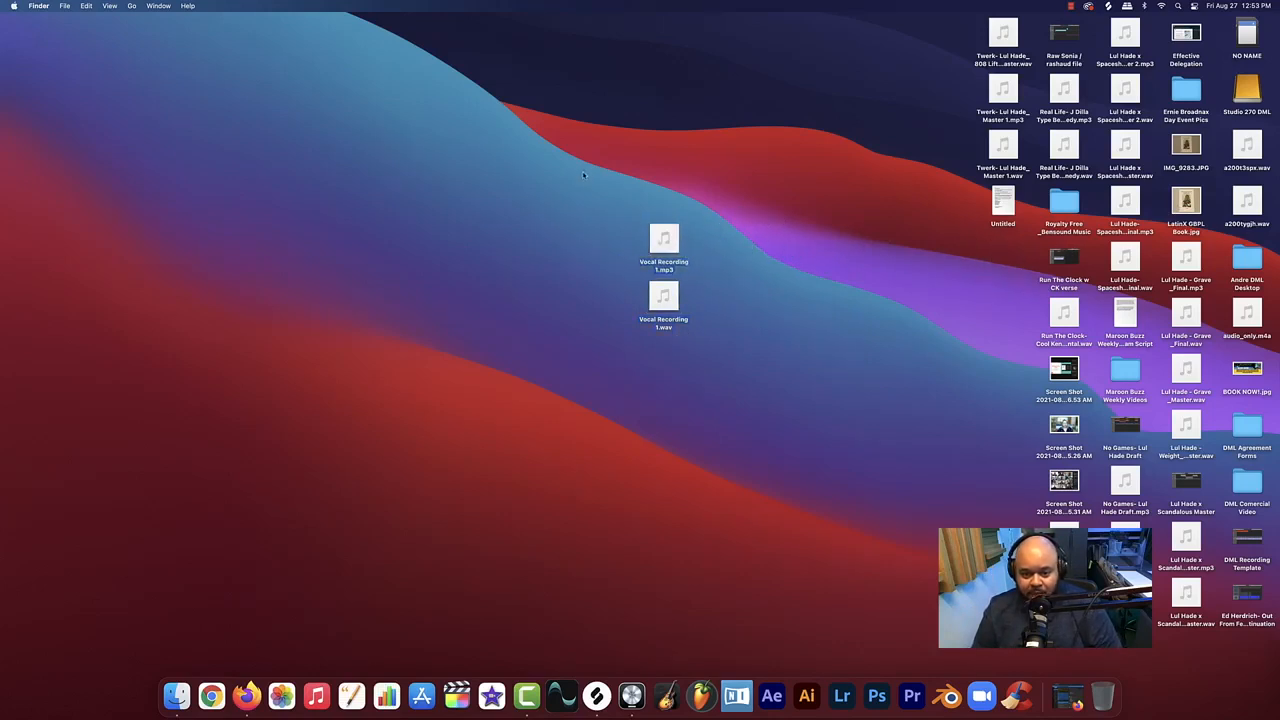
pyautogui.moveTo(586, 172); pyautogui.dragTo(735, 390)
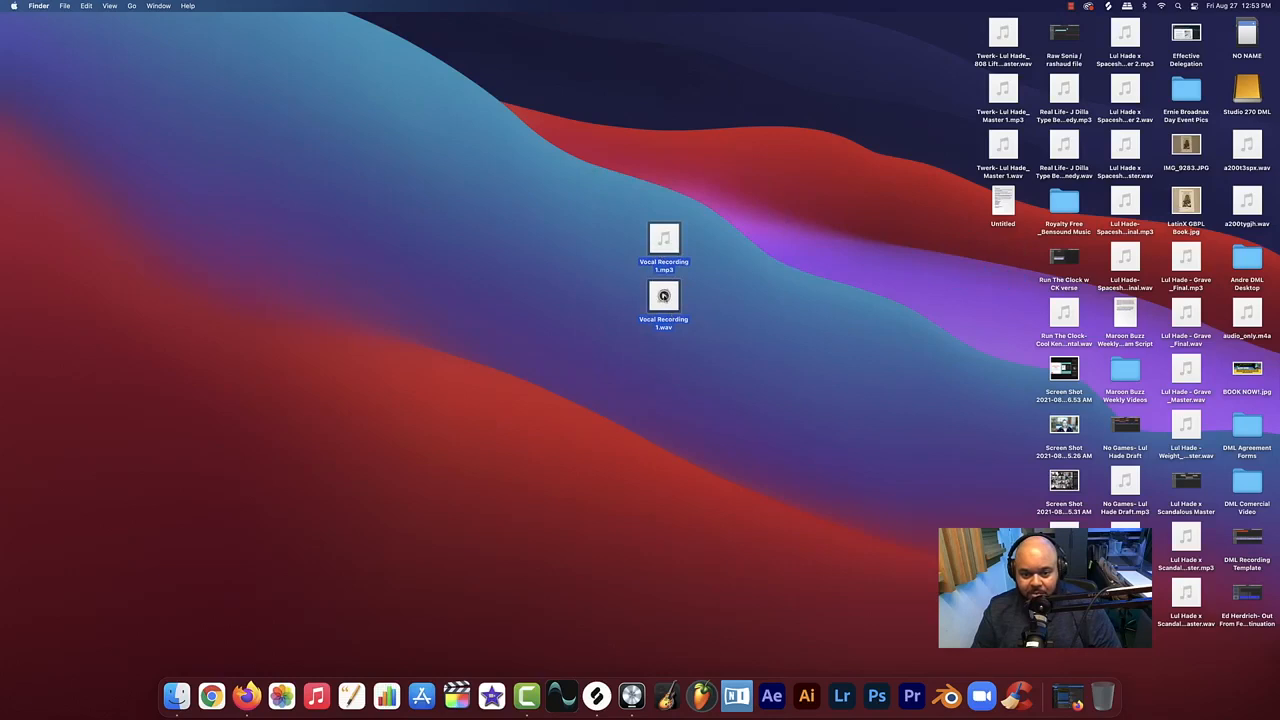
pyautogui.click(749, 293)
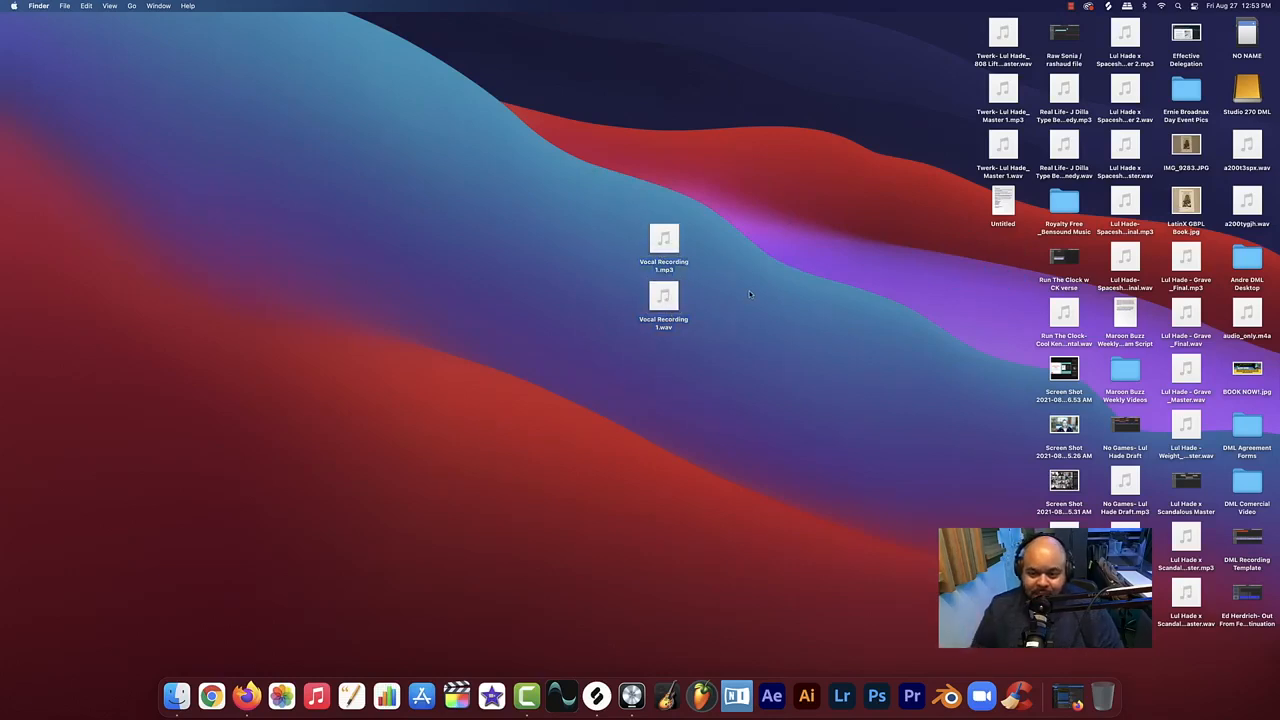